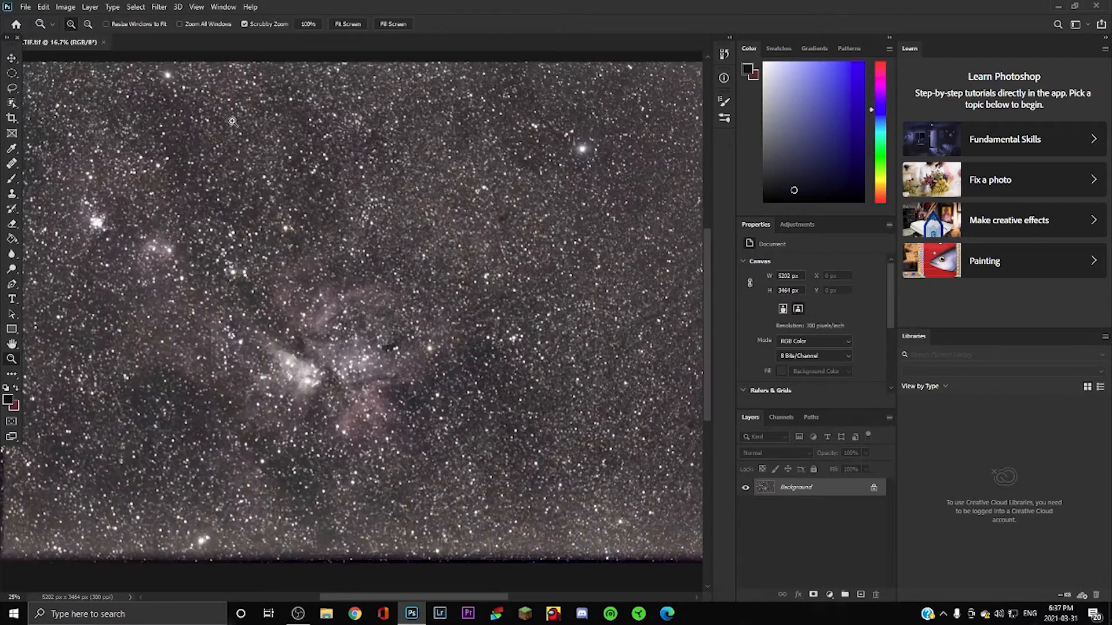
Zoom in on the nebula core, then fit the whole image back in the window.
scroll(430, 330, "up", 3)
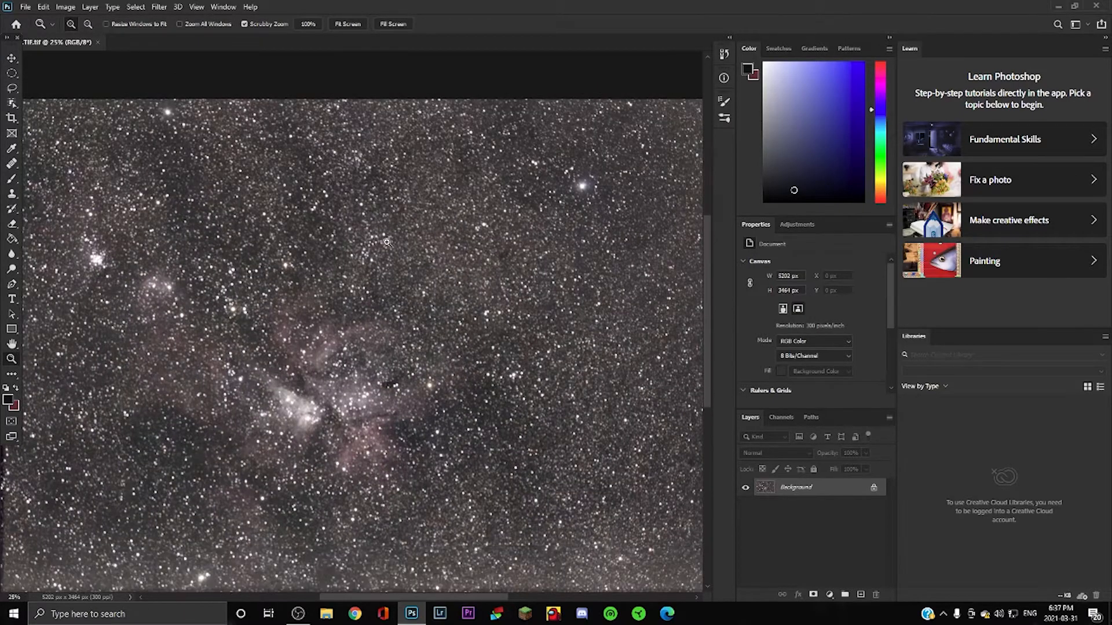
right_click(388, 245)
left_click(407, 251)
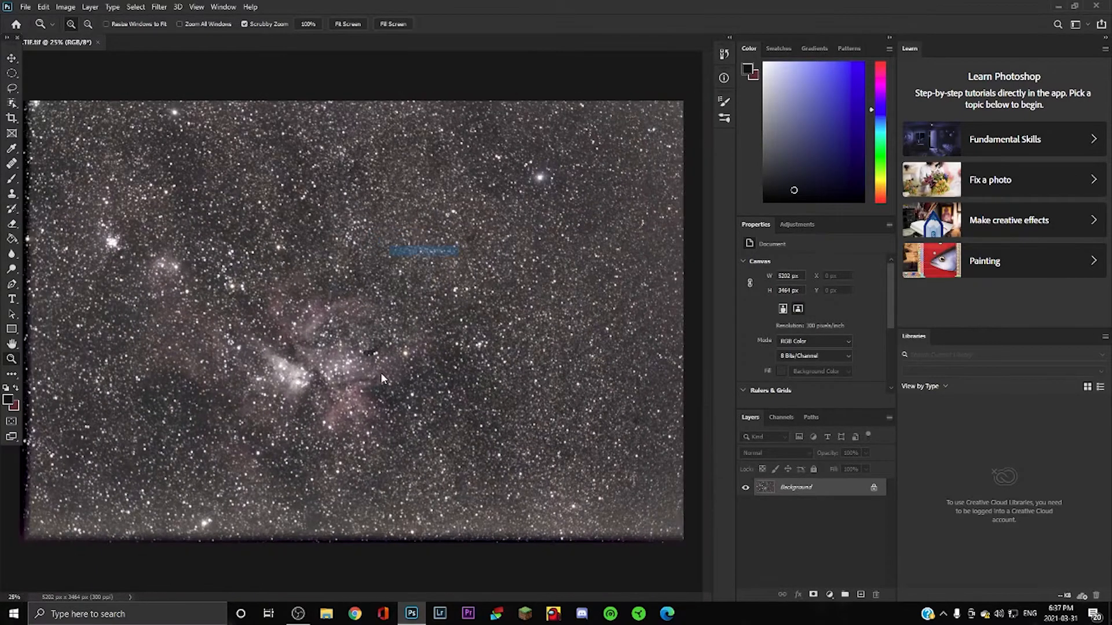
left_click(288, 362)
left_click(289, 362, "alt")
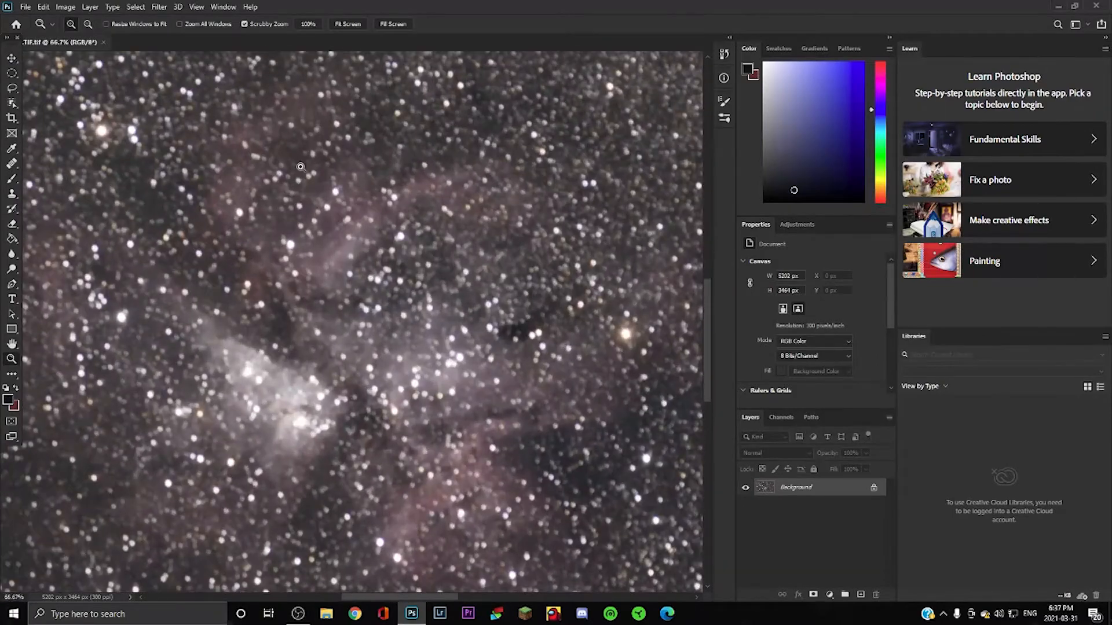
right_click(436, 310)
left_click(460, 320)
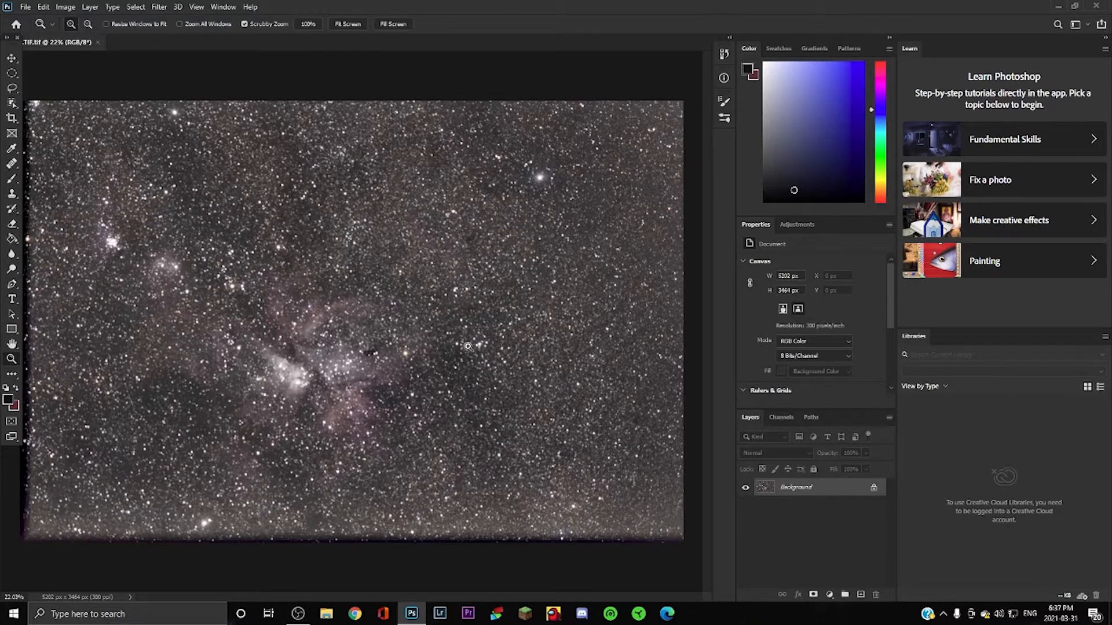
left_click(12, 59)
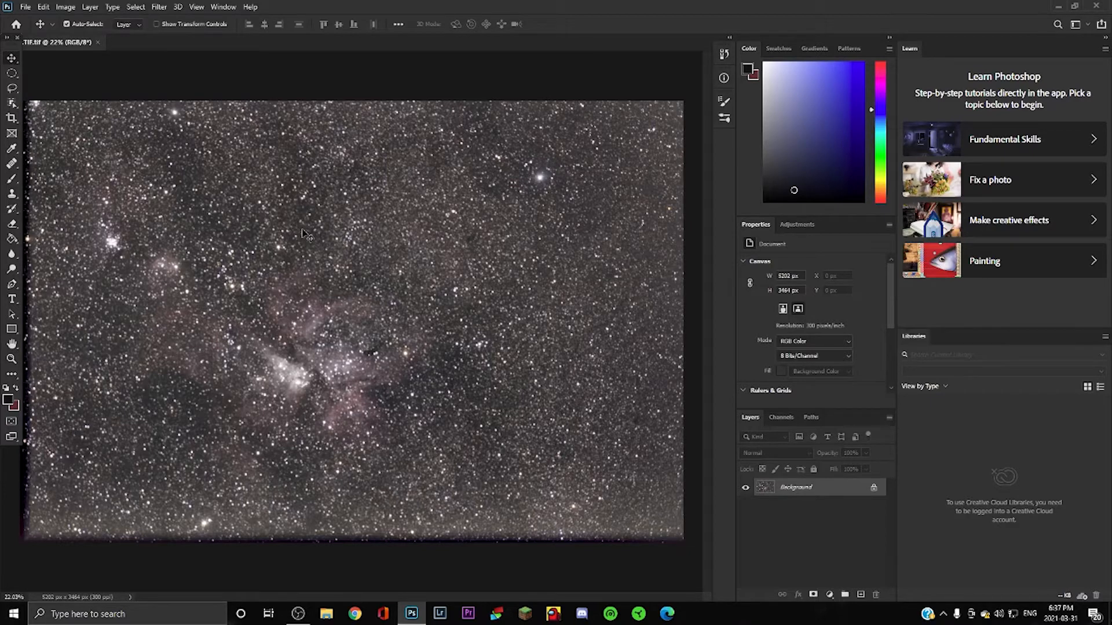
Apply Levels with input black 33 and midtones 1.36 to darken the sky.
left_click(63, 7)
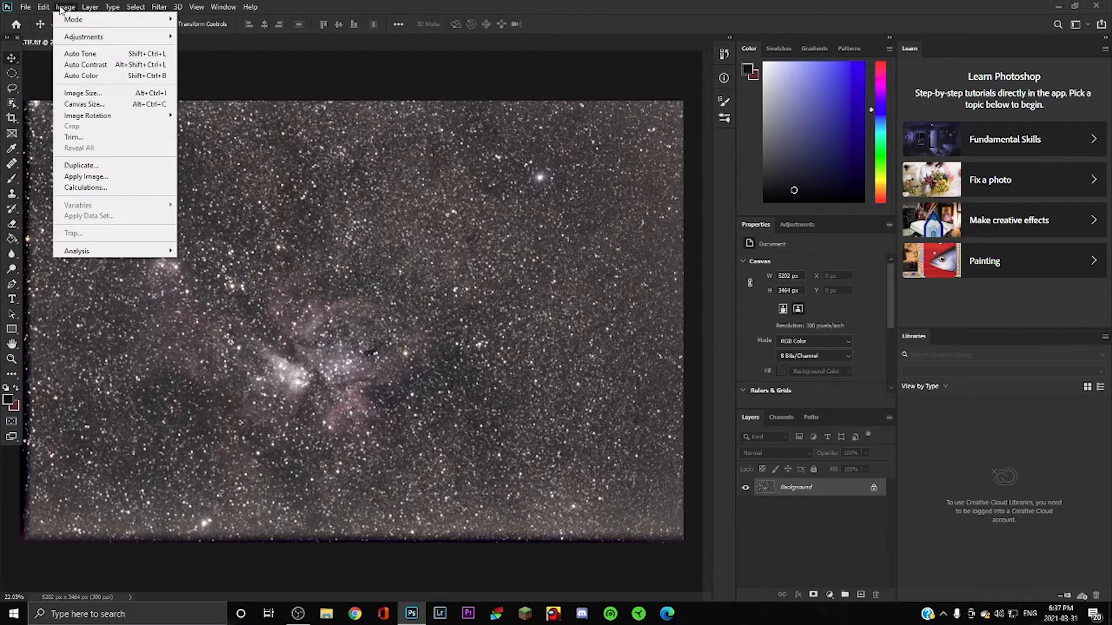
mouse_move(93, 36)
left_click(231, 48)
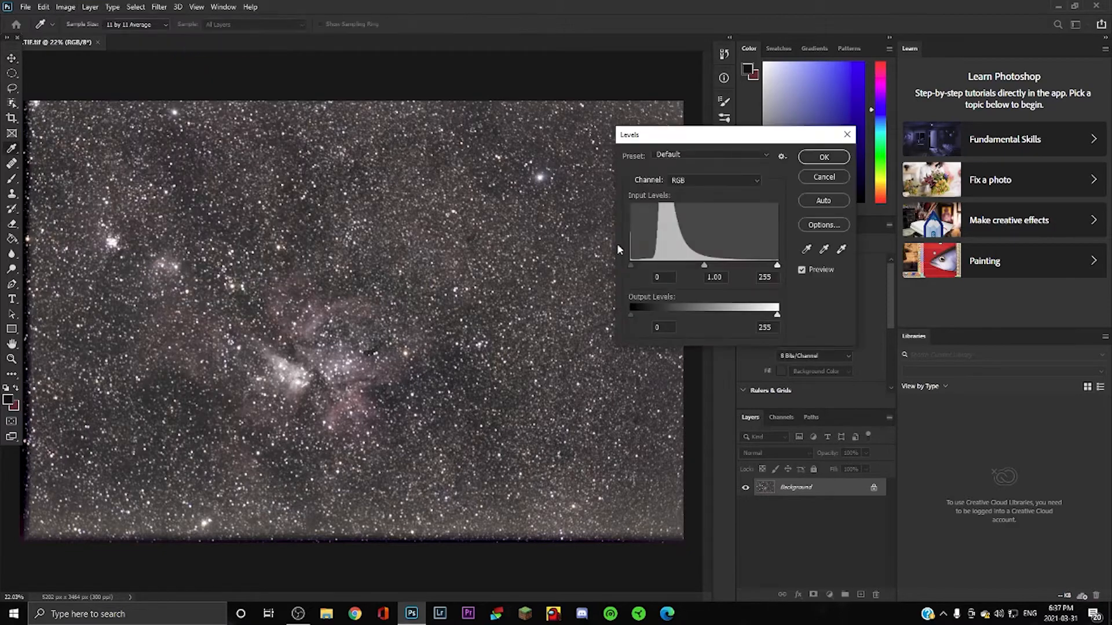
left_click_drag(634, 267, 700, 262)
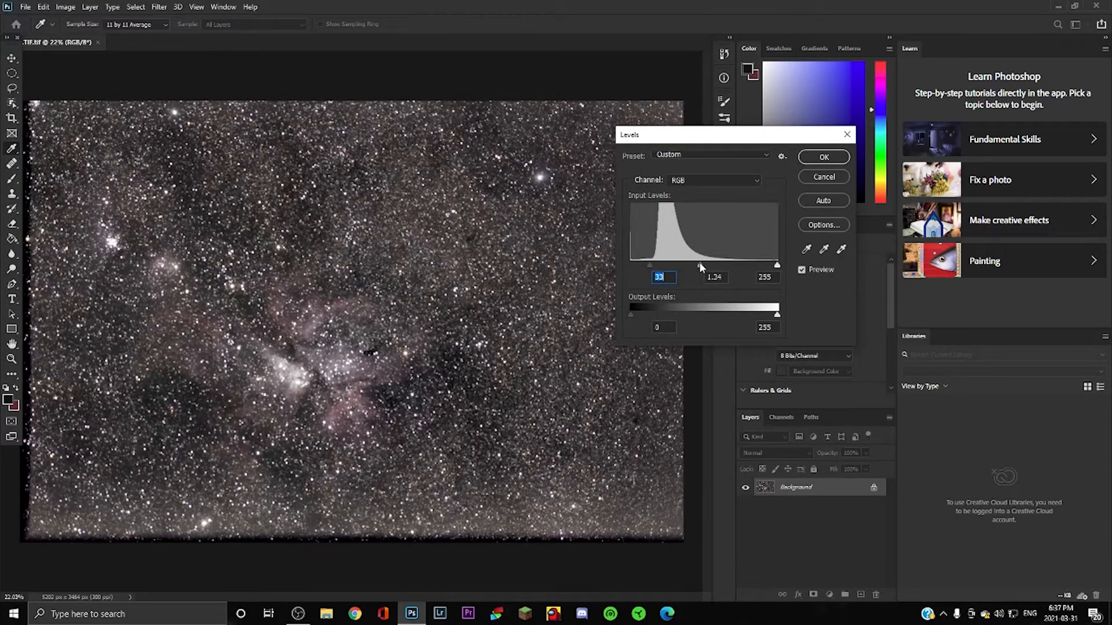
left_click(834, 157)
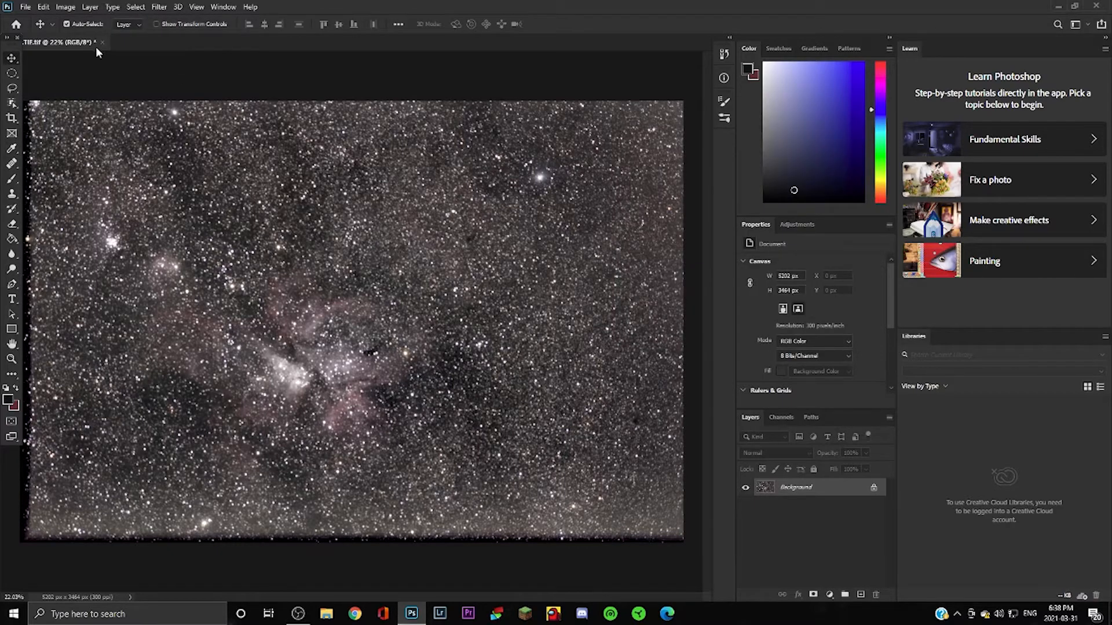
left_click(11, 120)
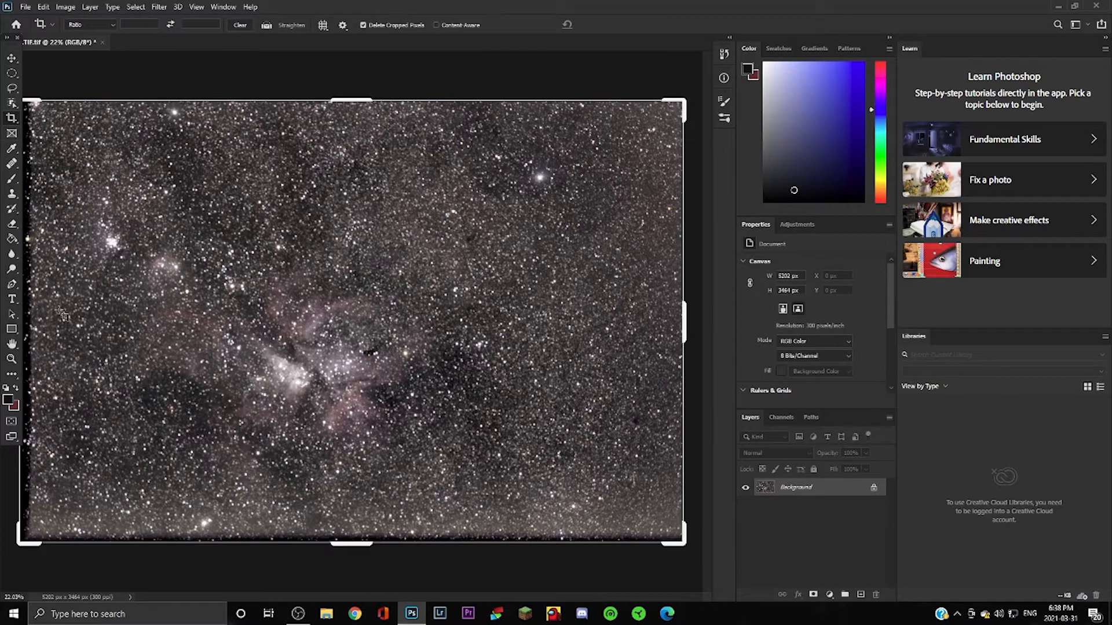
Crop the dark ragged borders from all four edges, leaving a 4830 × 3044 px image.
left_click(11, 359)
right_click(188, 328)
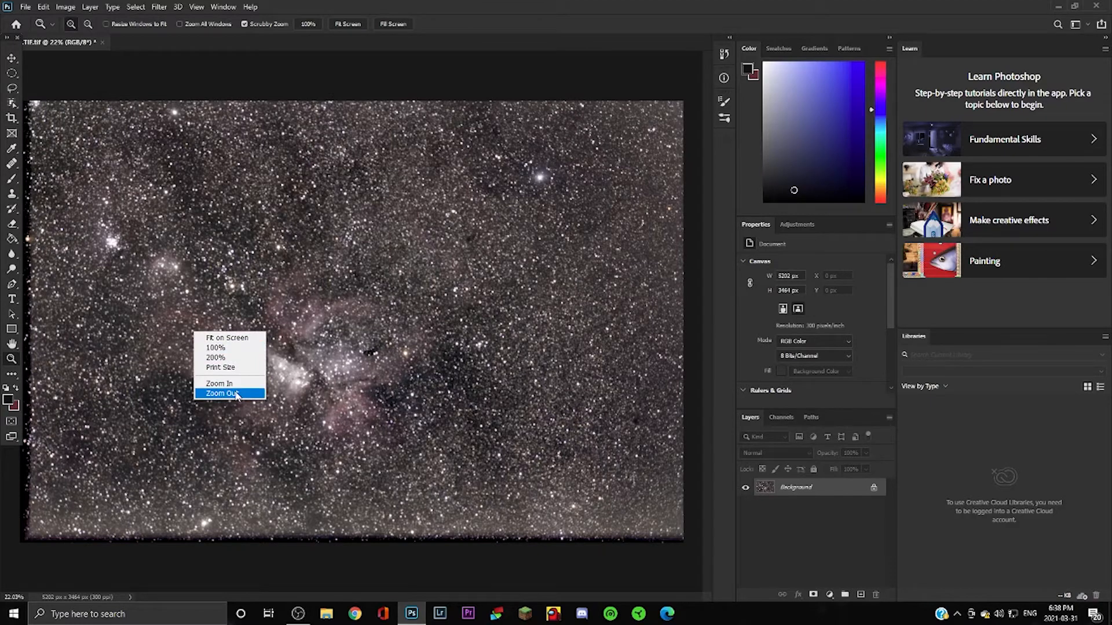
left_click(215, 389)
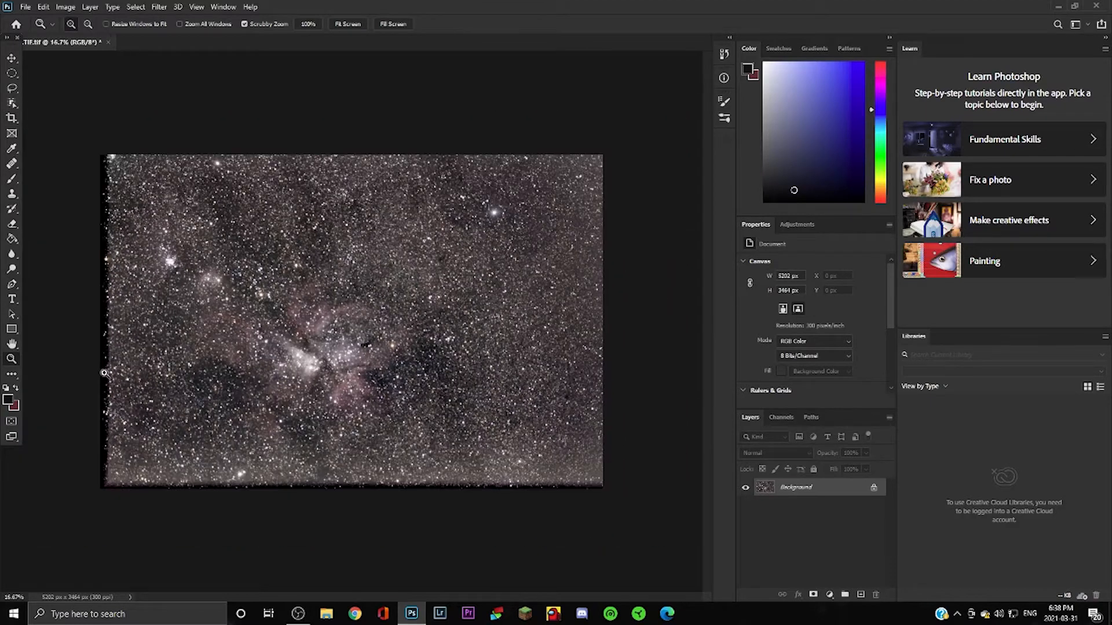
left_click(11, 119)
left_click_drag(98, 320, 107, 319)
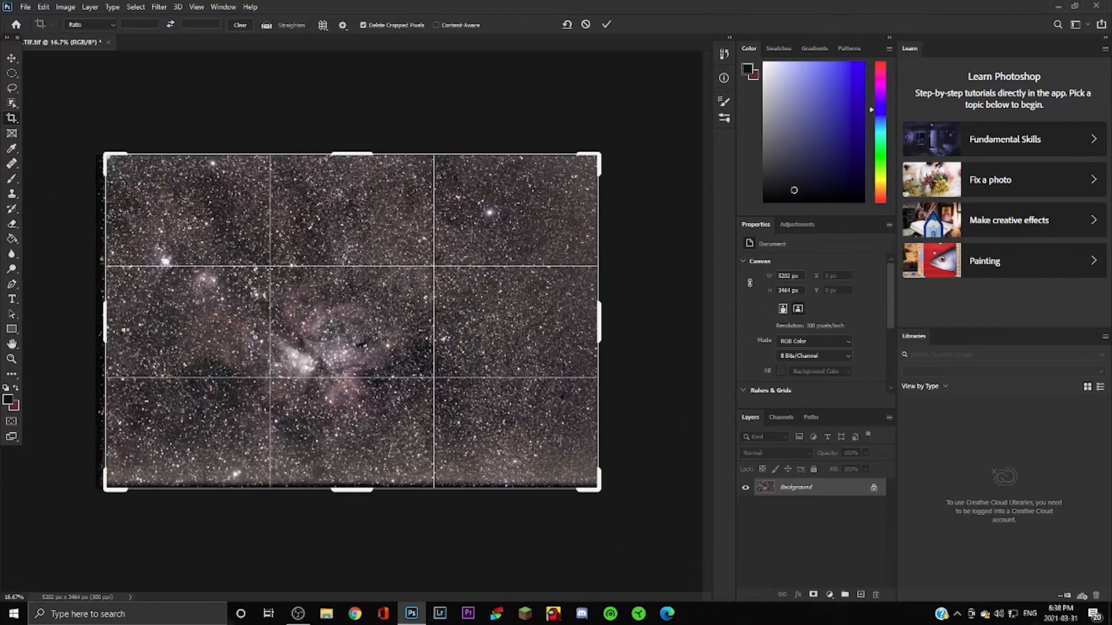
left_click_drag(349, 492, 350, 475)
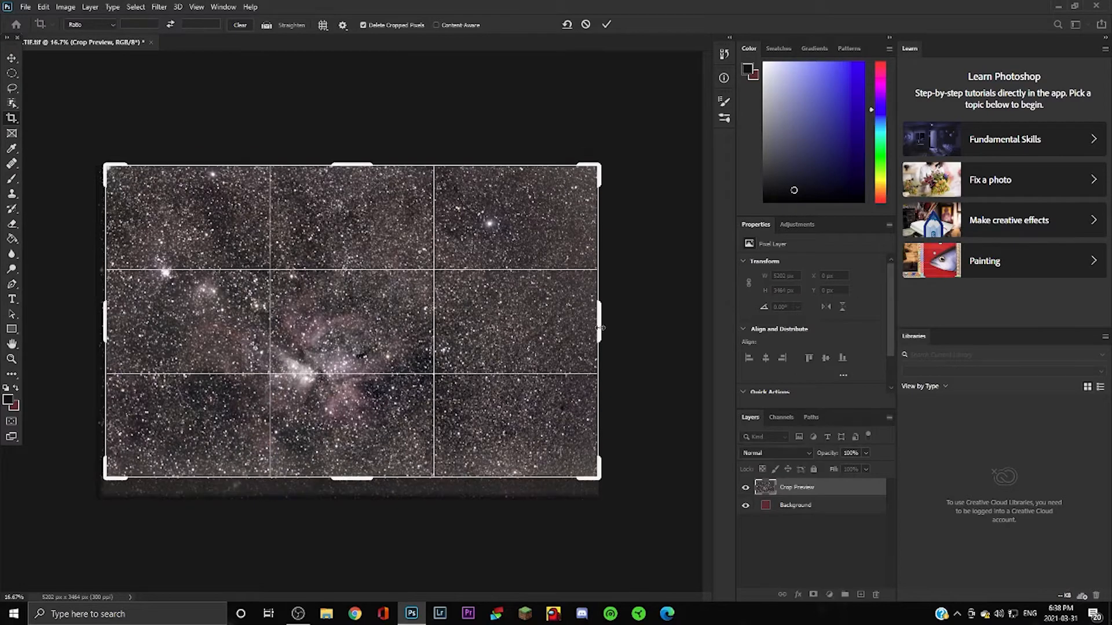
left_click_drag(600, 328, 586, 316)
left_click_drag(355, 162, 355, 179)
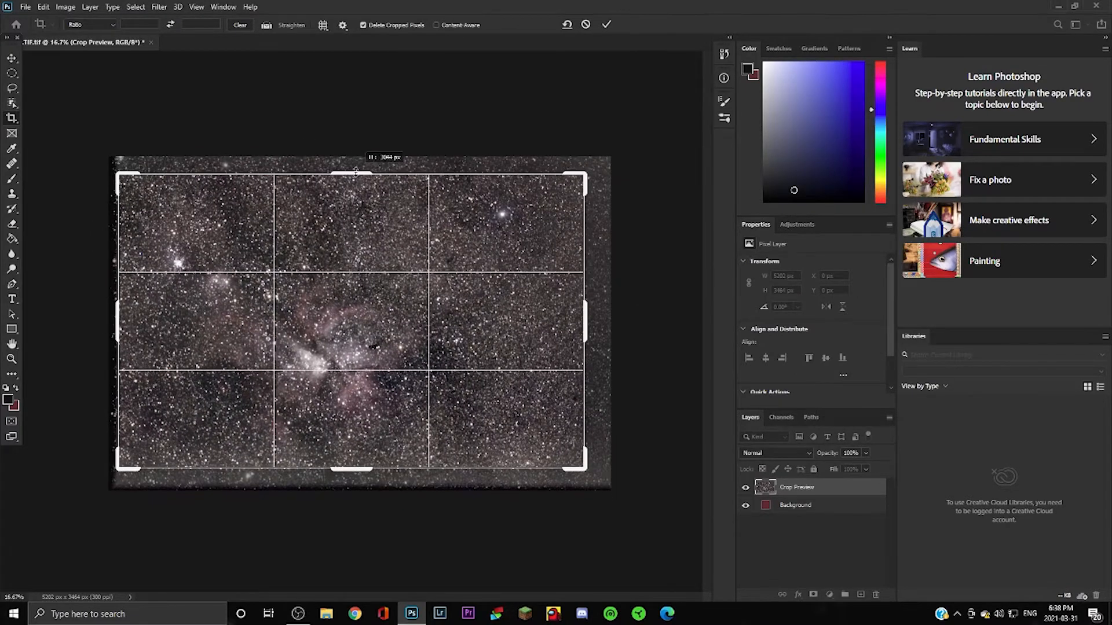
left_click_drag(119, 316, 132, 306)
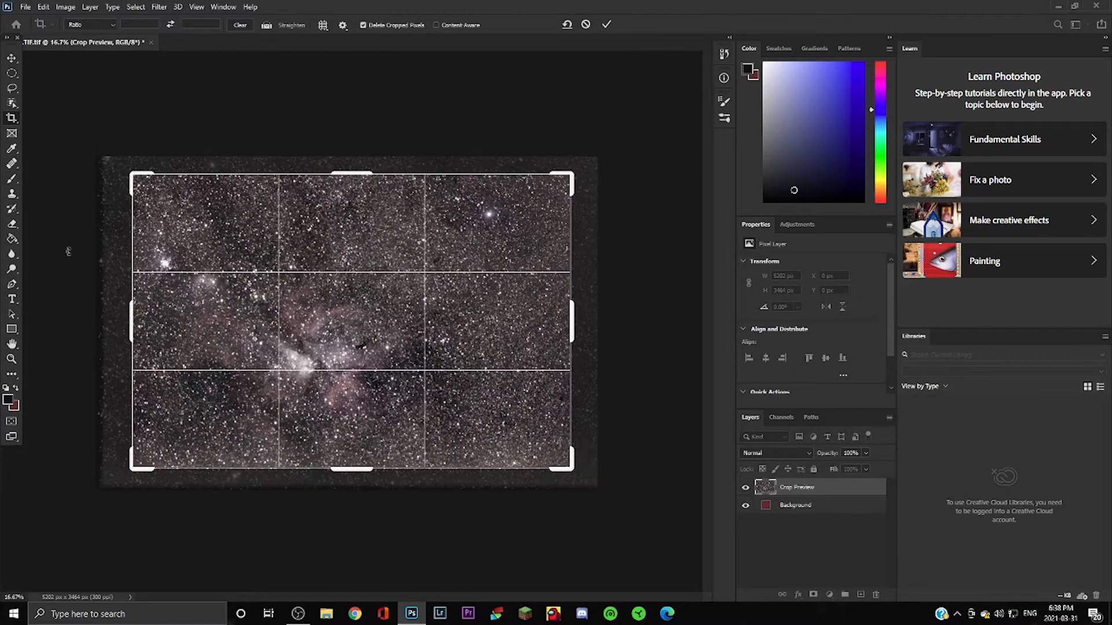
left_click(14, 58)
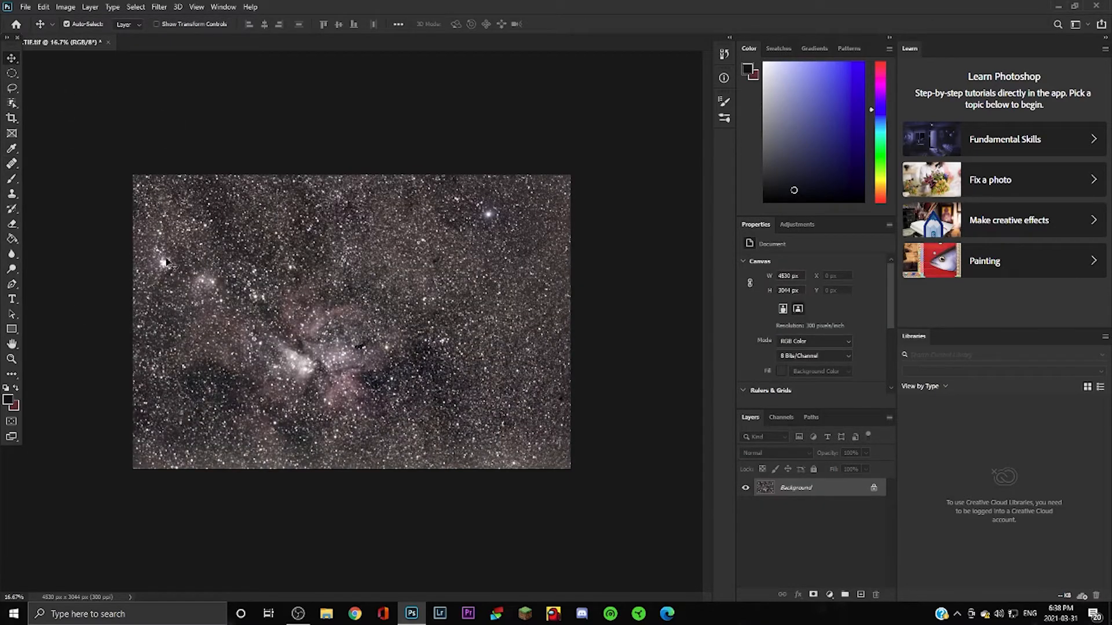
left_click(11, 359)
Apply a second Levels pass with black point 17 and midtones 1.21.
left_click(325, 346)
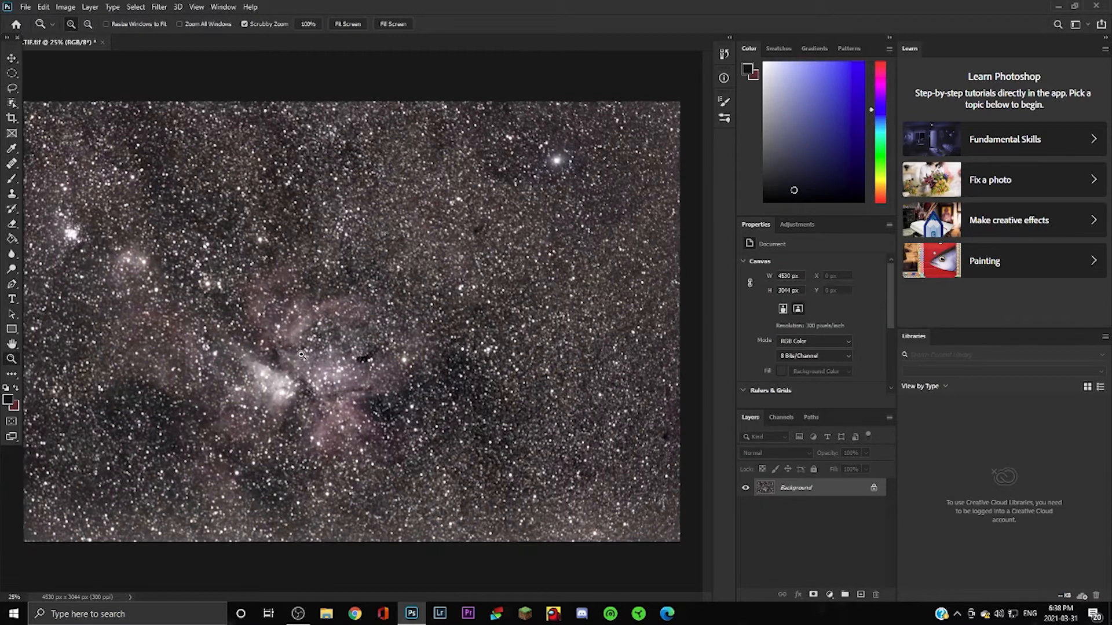
left_click(65, 7)
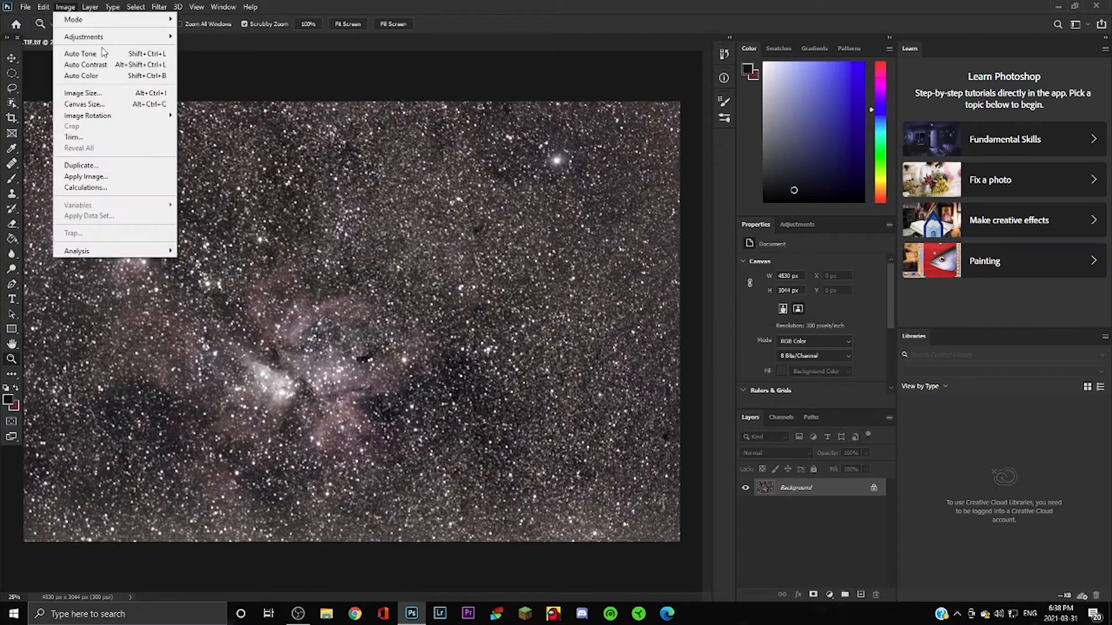
mouse_move(122, 37)
left_click(238, 47)
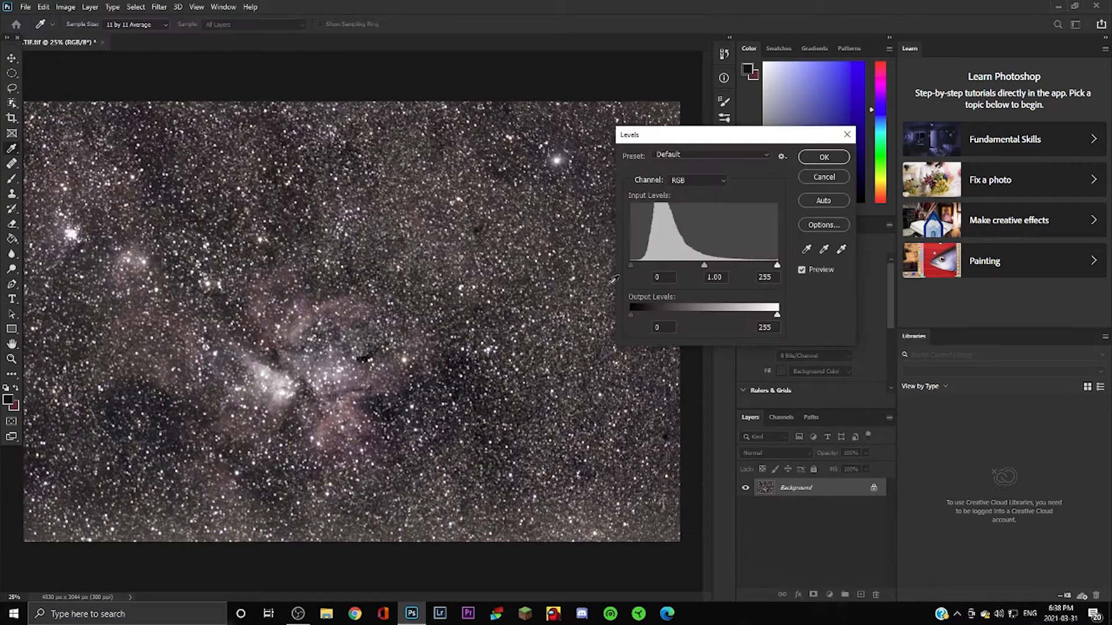
left_click_drag(631, 265, 639, 265)
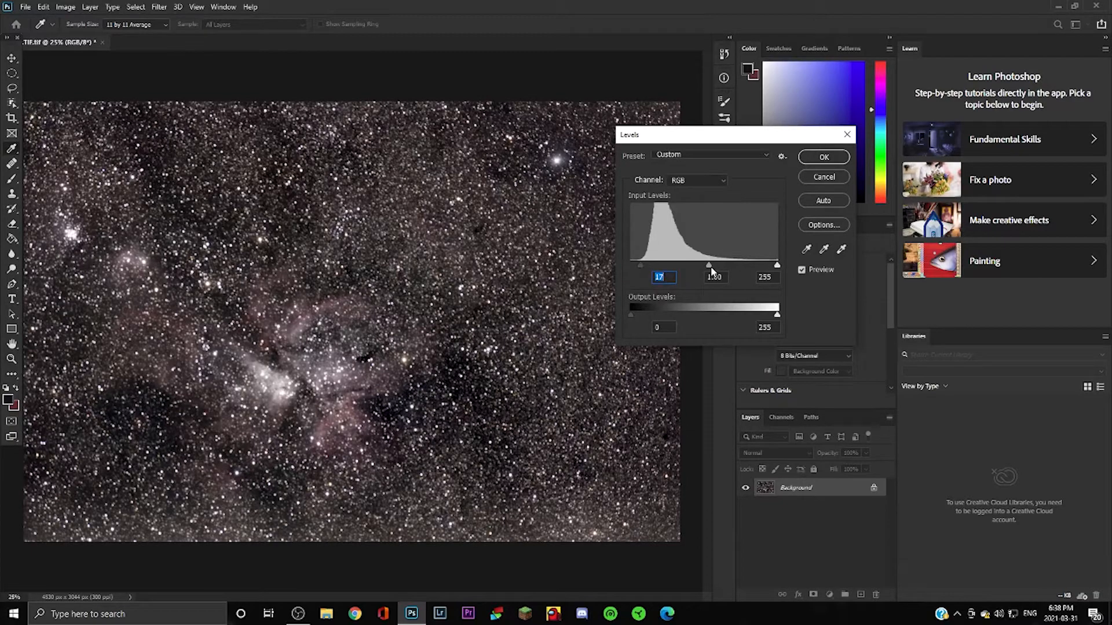
left_click_drag(710, 266, 700, 266)
left_click(832, 159)
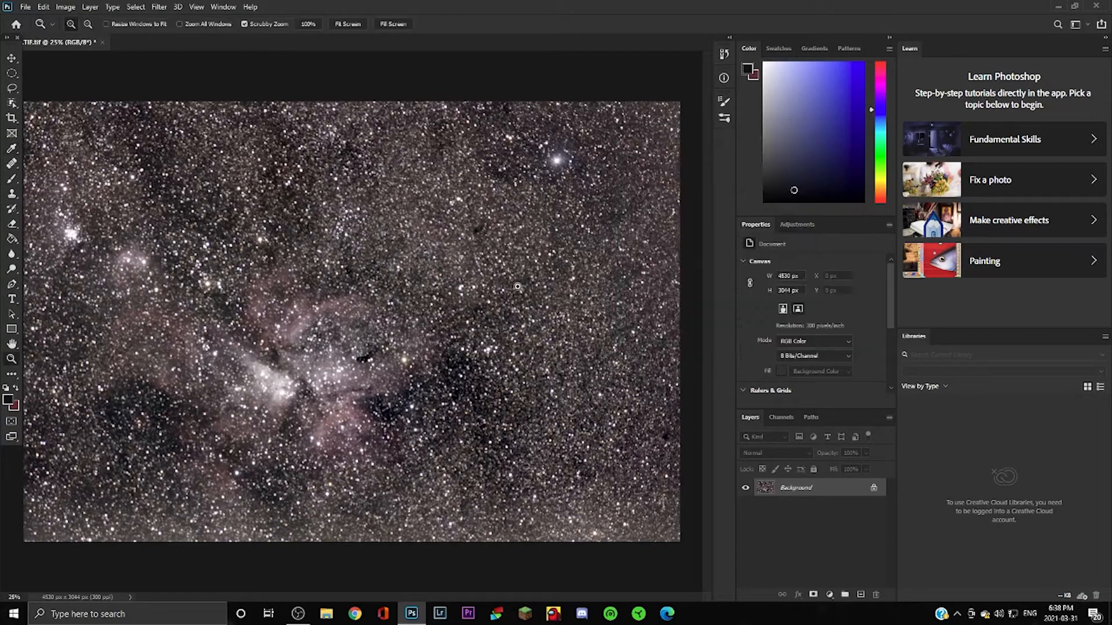
left_click(240, 335)
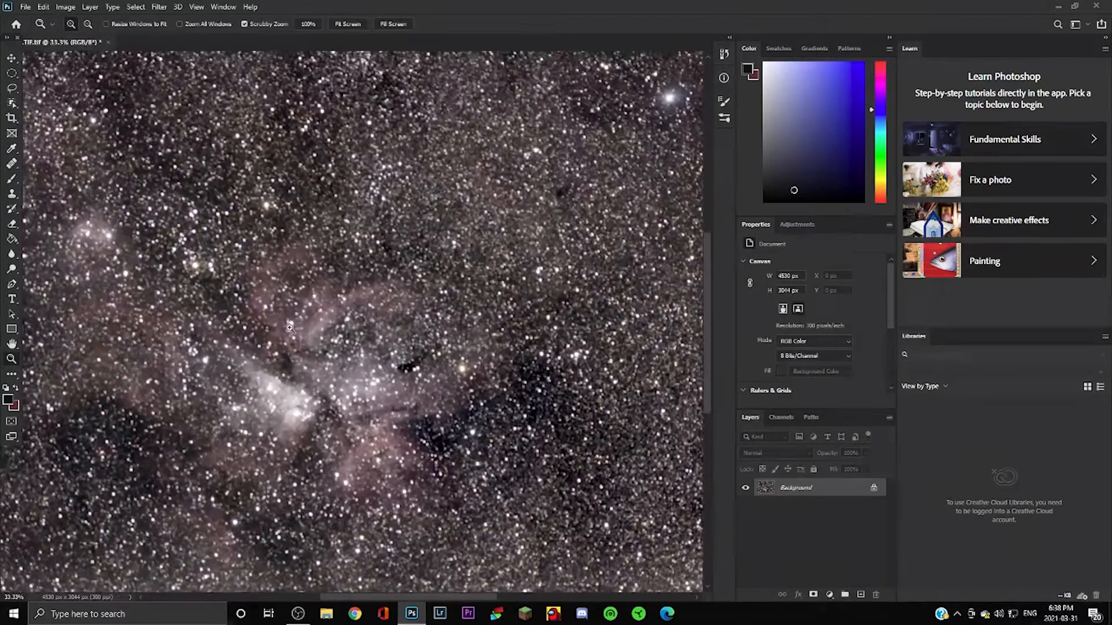
right_click(376, 359)
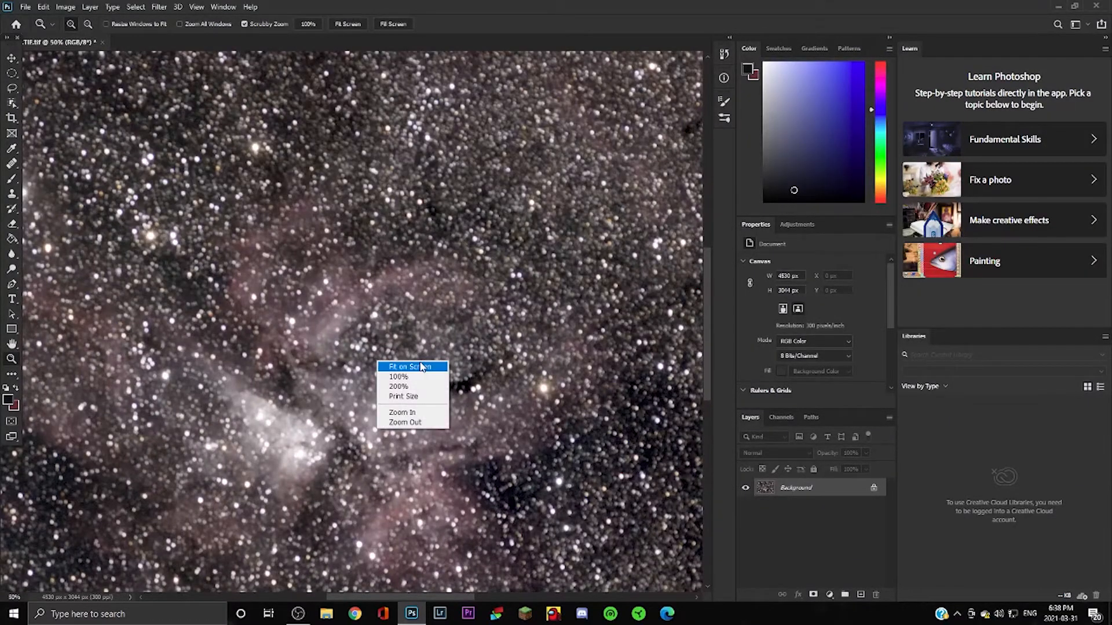
left_click(422, 367)
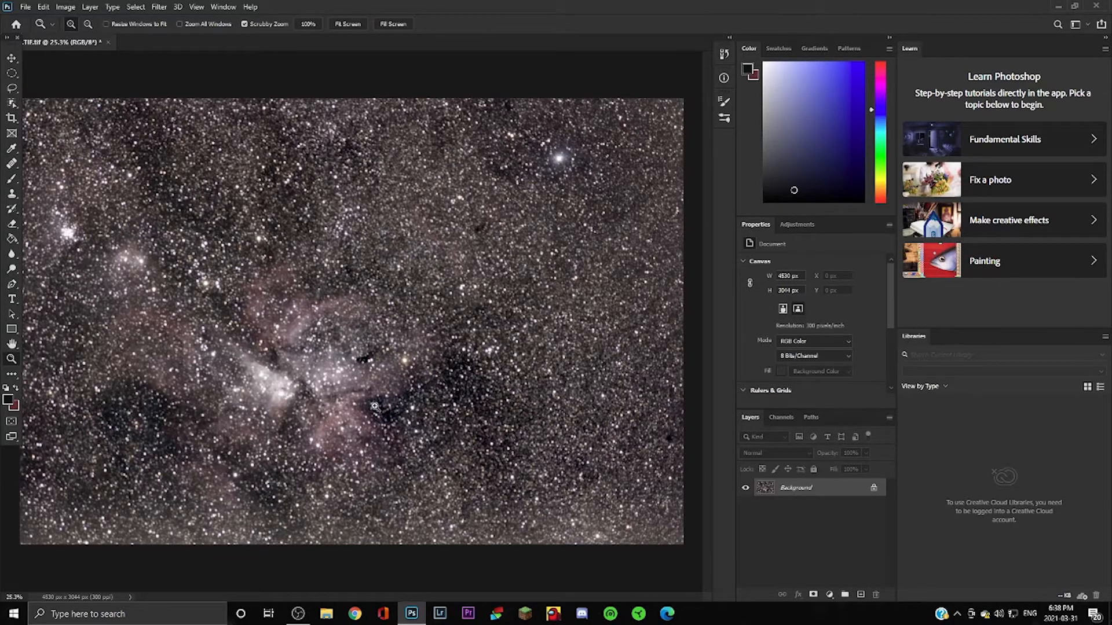
Apply a Curves adjustment that slightly lifts the curve to brighten the faint nebula.
left_click(65, 6)
mouse_move(142, 45)
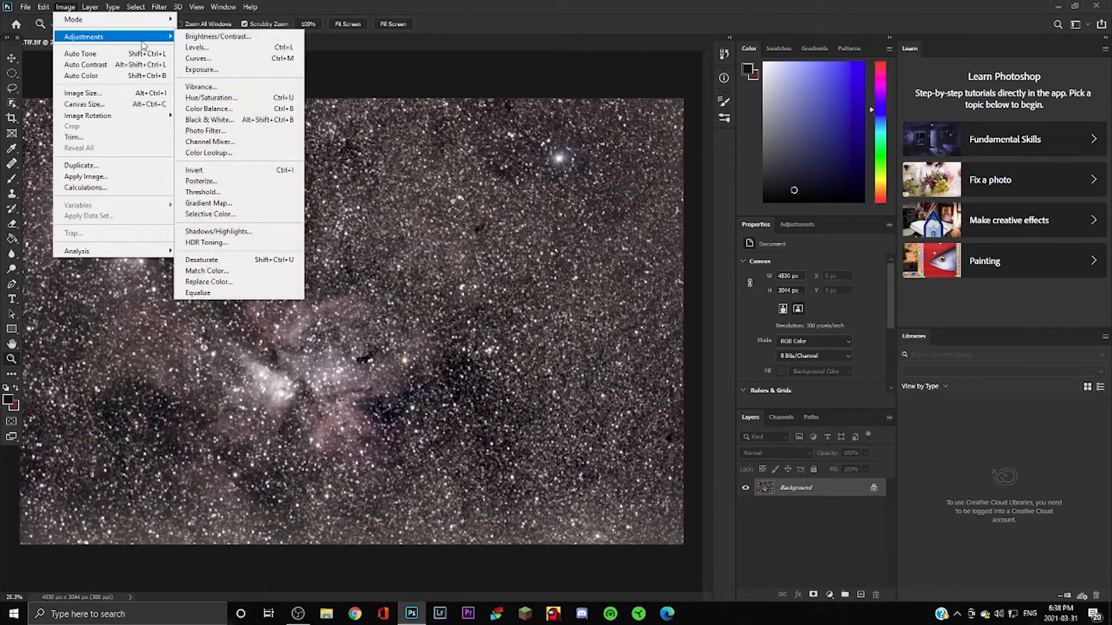
left_click(198, 58)
left_click_drag(730, 243, 732, 230)
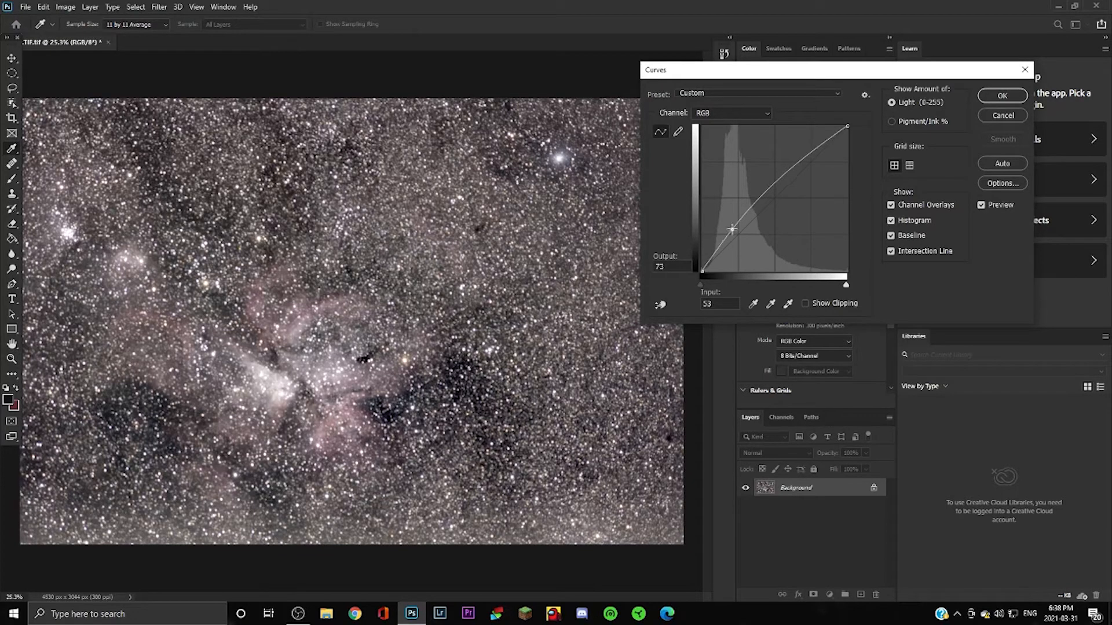
left_click(1008, 96)
Apply a second Curves pulling input 77 down to output 47, deepening the dark sky.
left_click(66, 6)
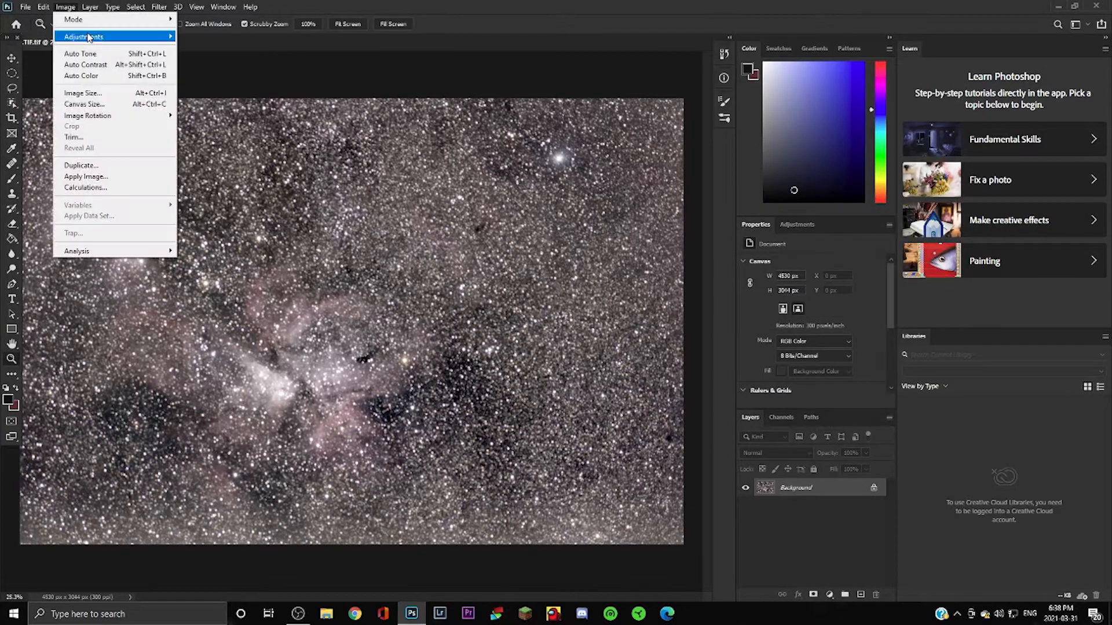
mouse_move(88, 38)
left_click(198, 58)
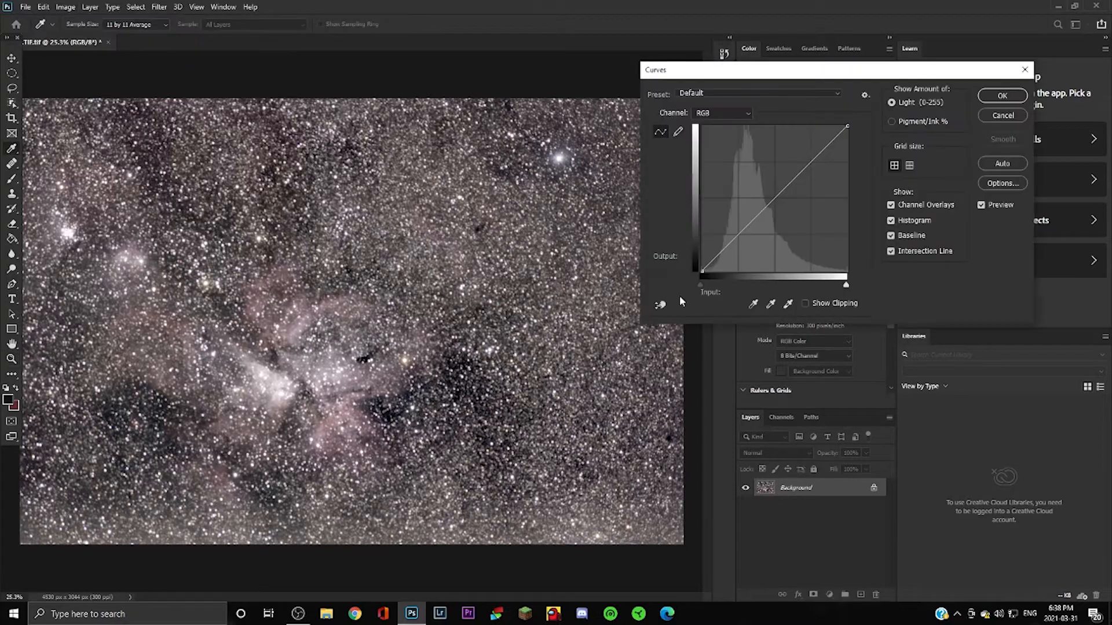
left_click_drag(736, 236, 746, 244)
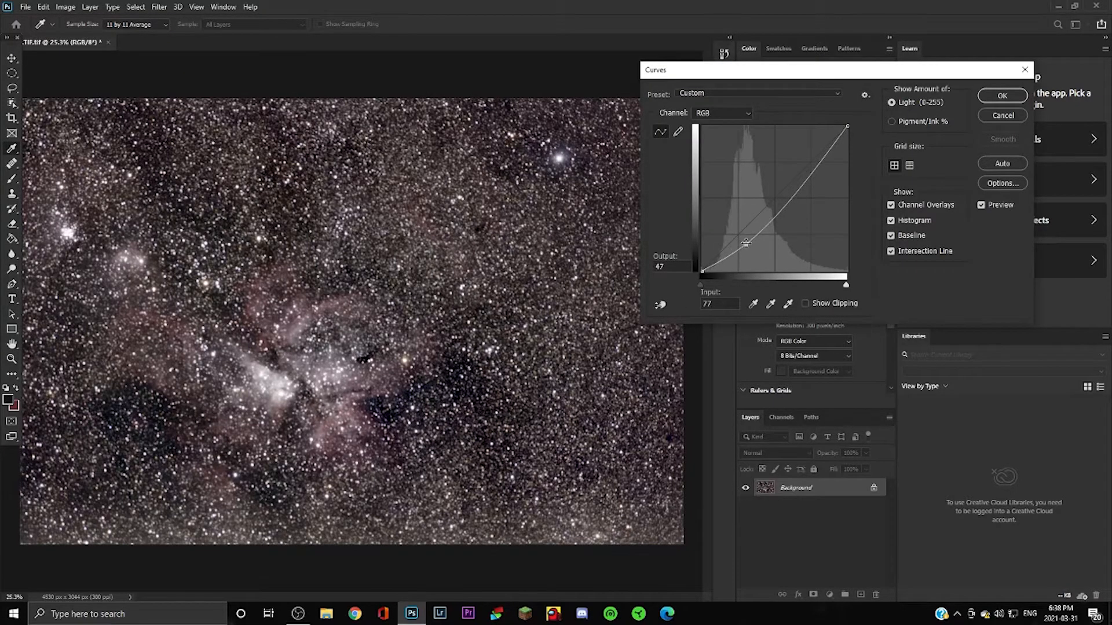
left_click(1022, 97)
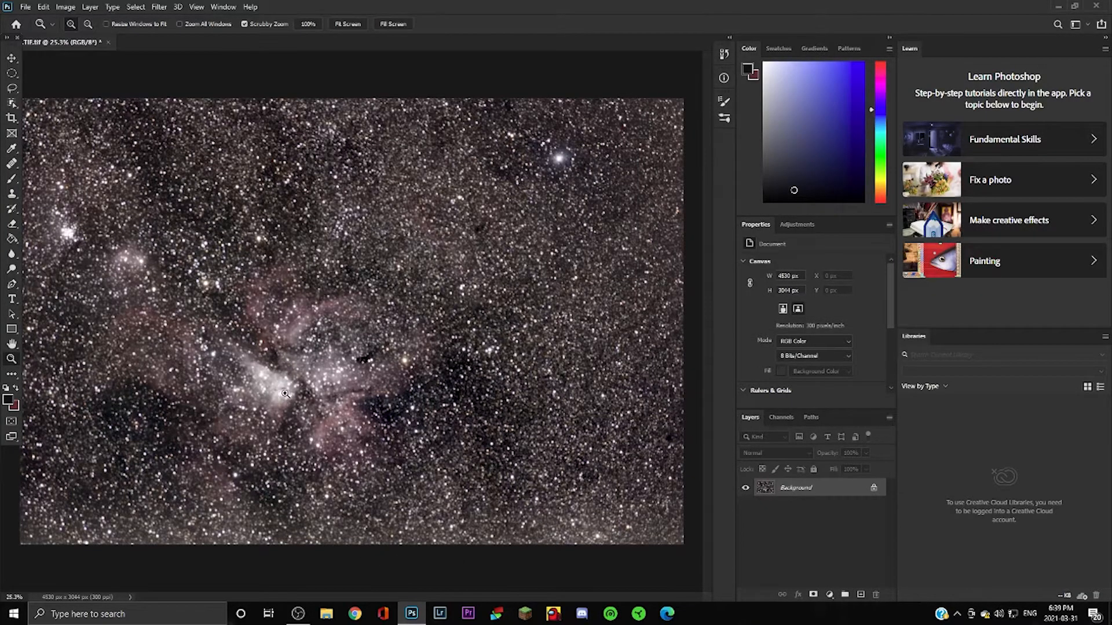
left_click(247, 399)
right_click(311, 283)
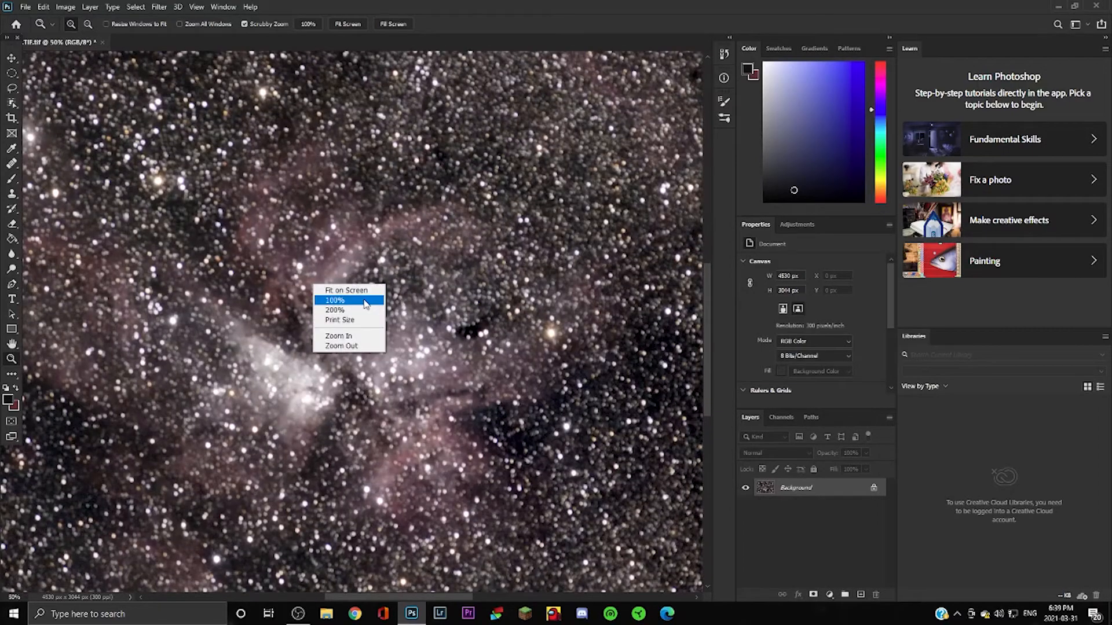
left_click(347, 290)
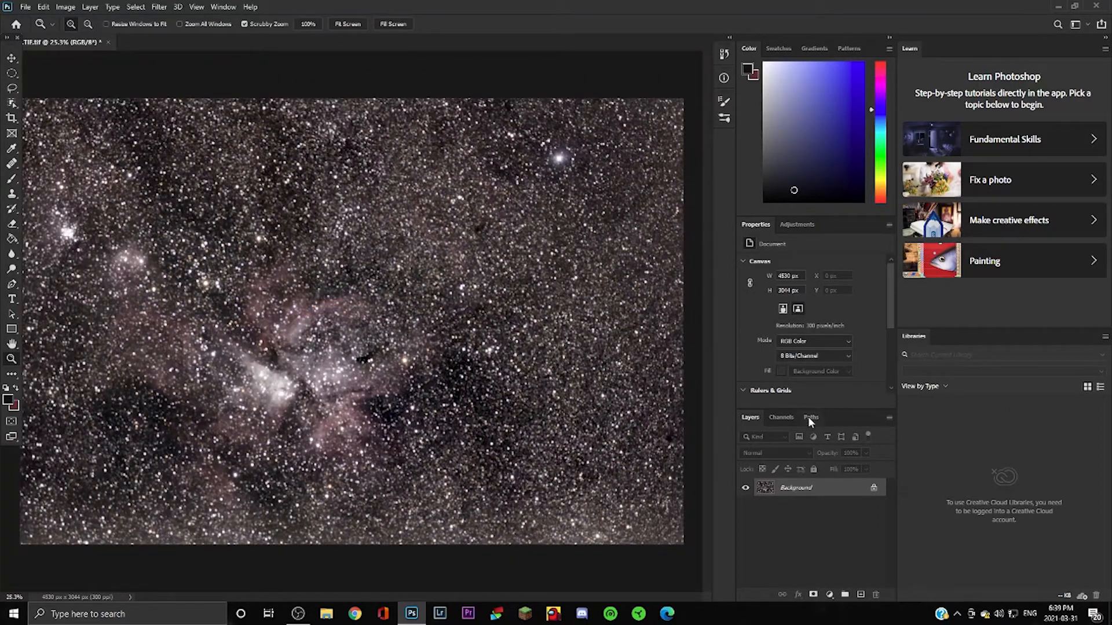
Create Layer 1 plus two copies, hide everything except Layer 1, and select Layer 1.
key("ctrl+j")
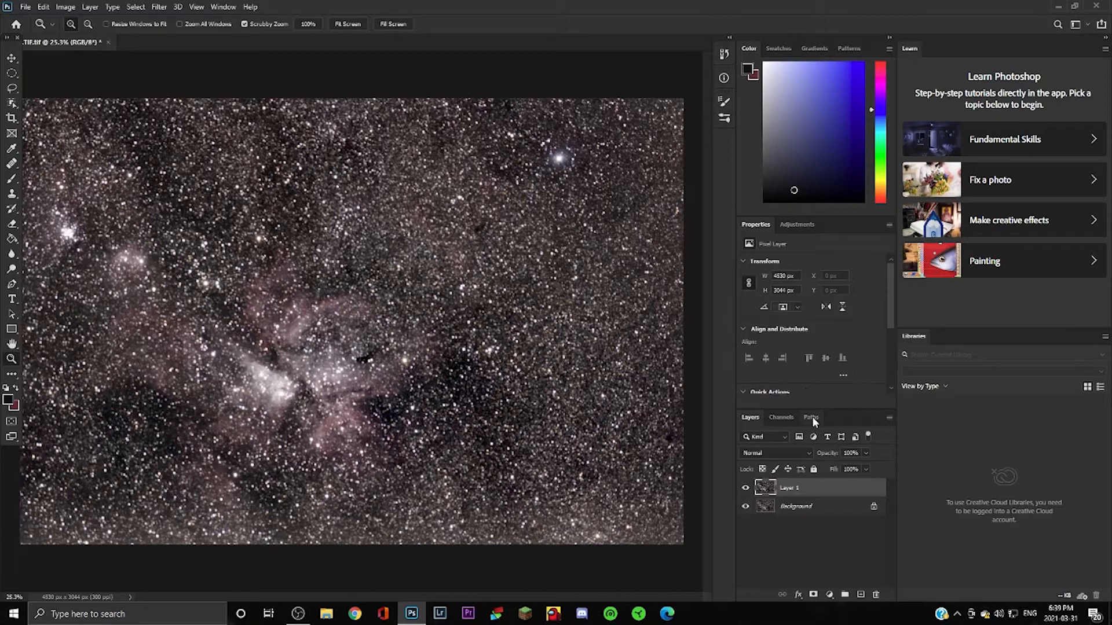
key("ctrl+j")
key("ctrl+j")
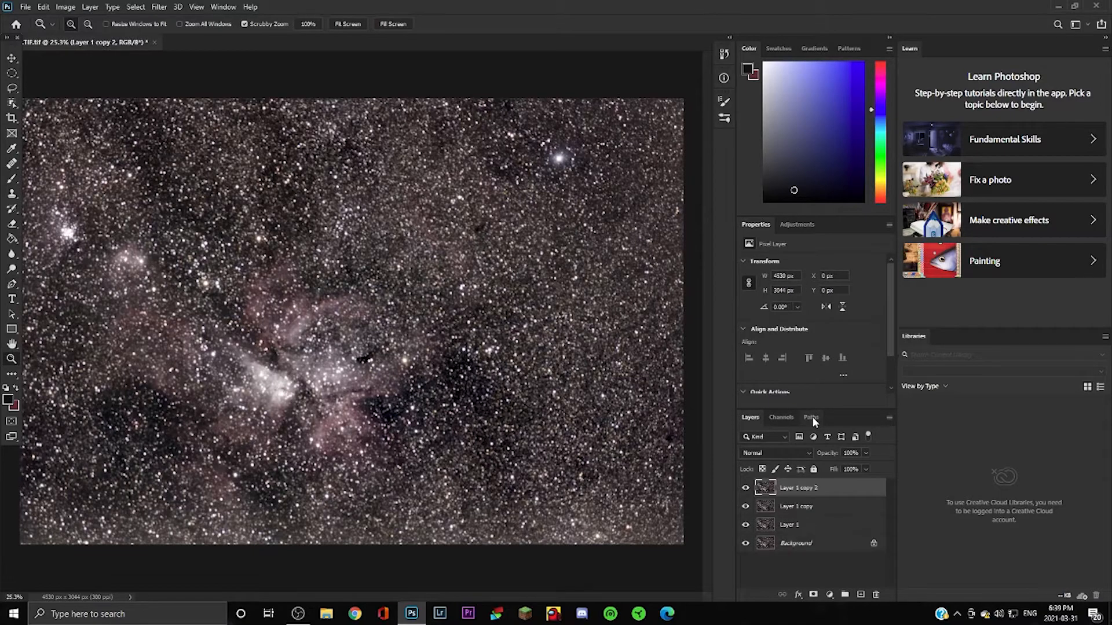
left_click(746, 489)
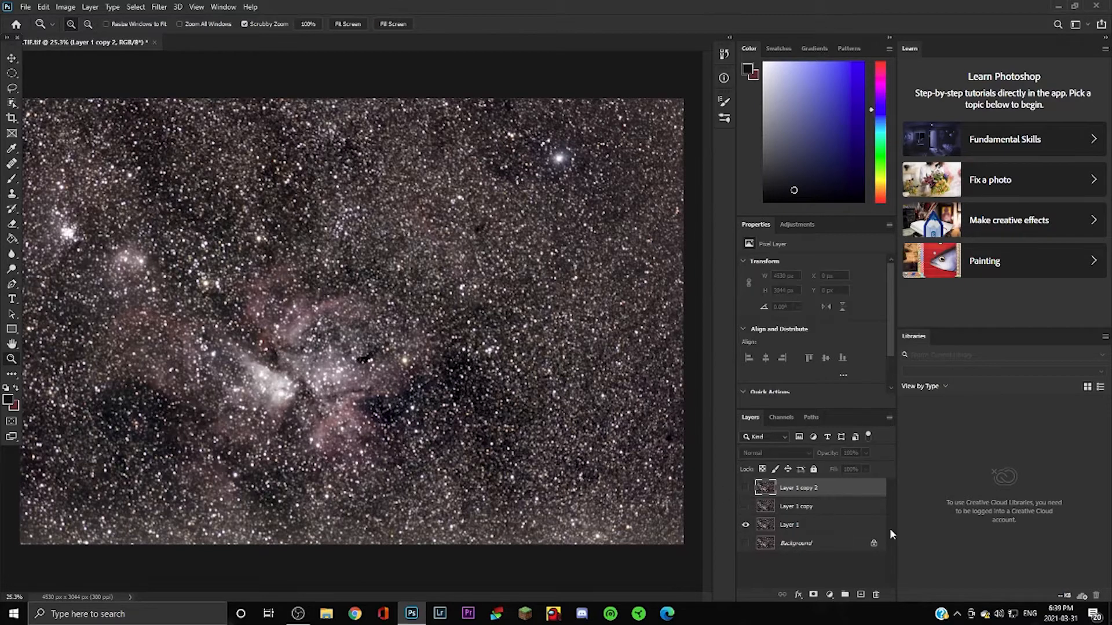
left_click(851, 502)
left_click(856, 493)
left_click(853, 503)
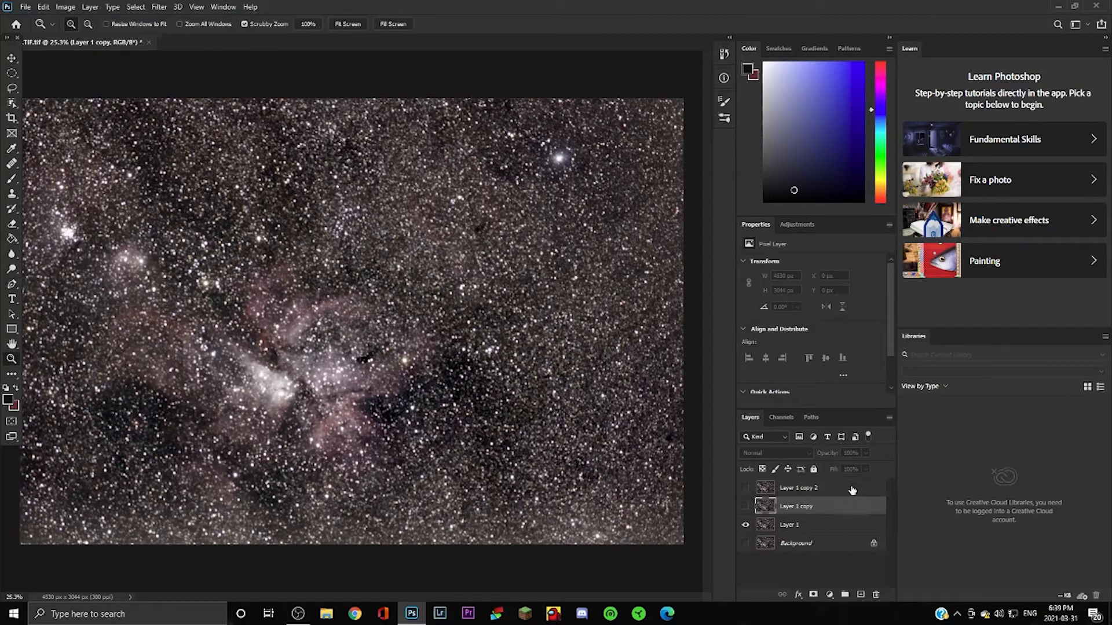
left_click(851, 488)
left_click(837, 509)
left_click(863, 531)
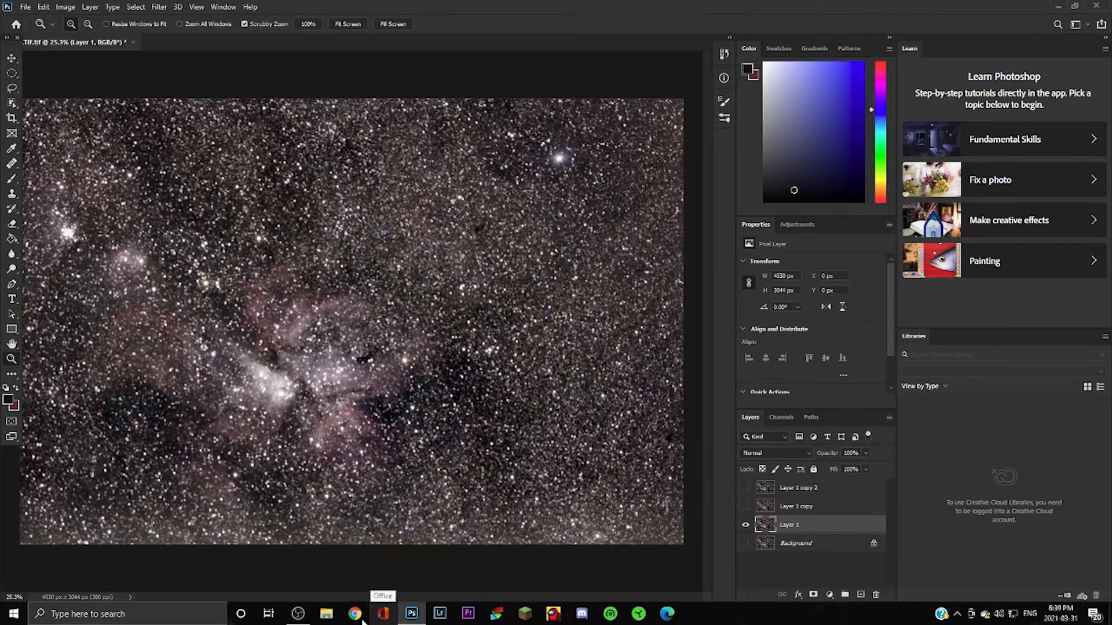
Run Dust & Scratches on Layer 1 with radius 16 px and threshold 6 levels.
left_click(158, 7)
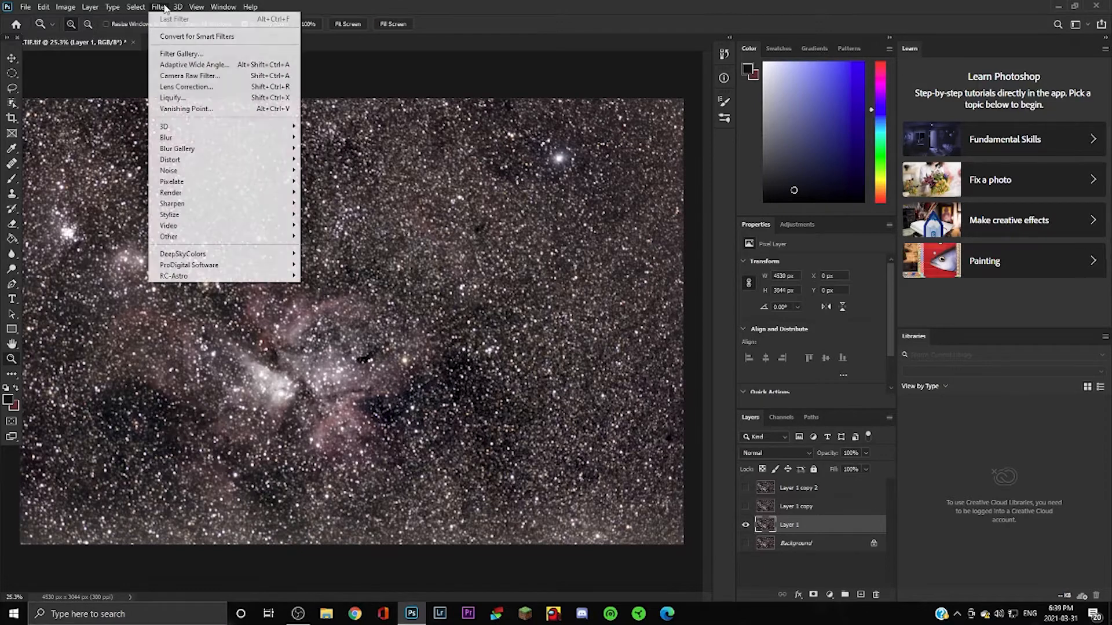
mouse_move(181, 172)
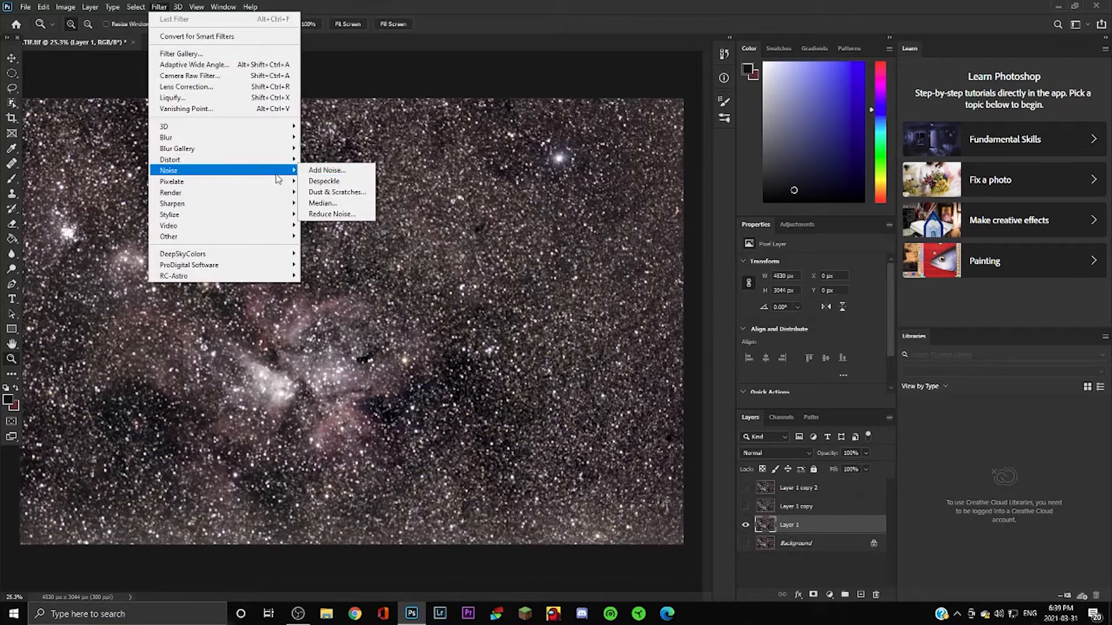
left_click(341, 193)
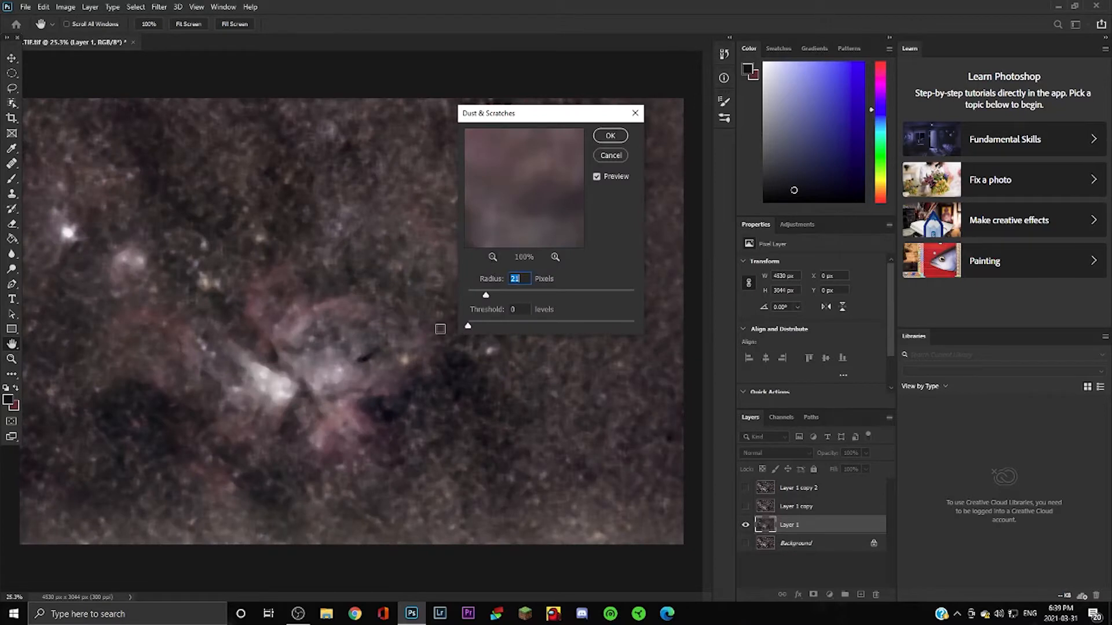
left_click_drag(485, 297, 483, 299)
left_click_drag(470, 329, 475, 328)
left_click(610, 135)
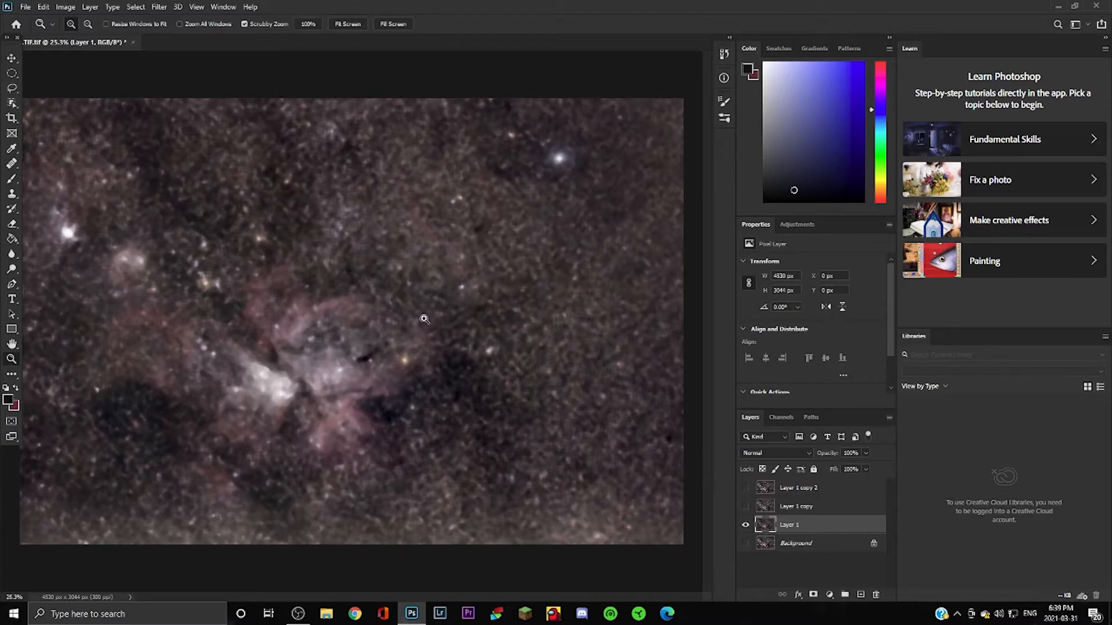
Blur Layer 1 with a 1.9-pixel Gaussian Blur.
left_click(158, 6)
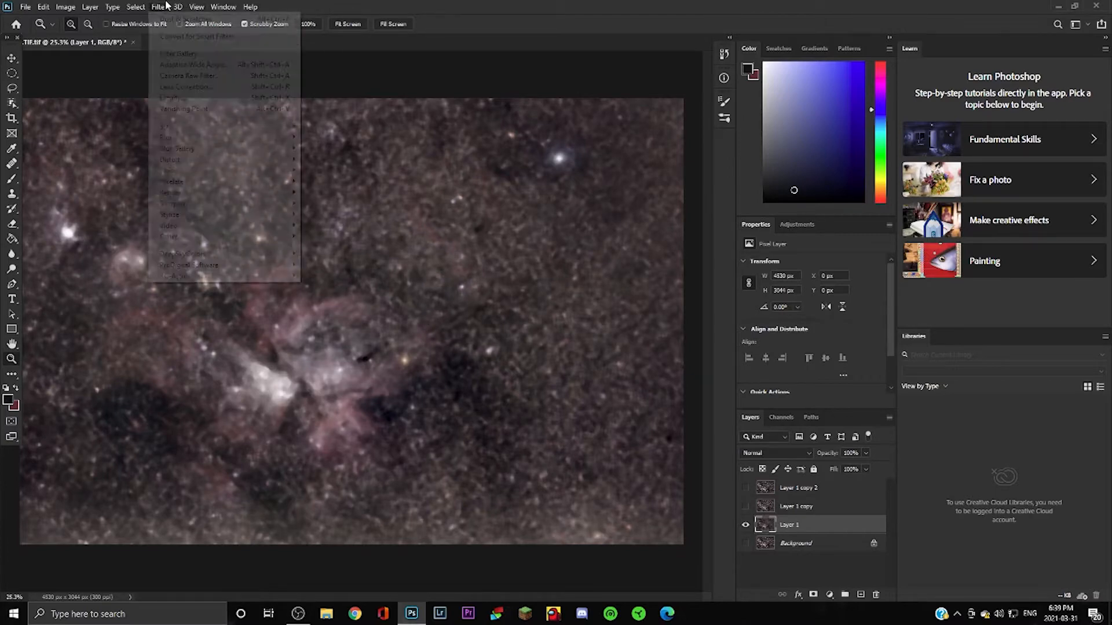
mouse_move(194, 137)
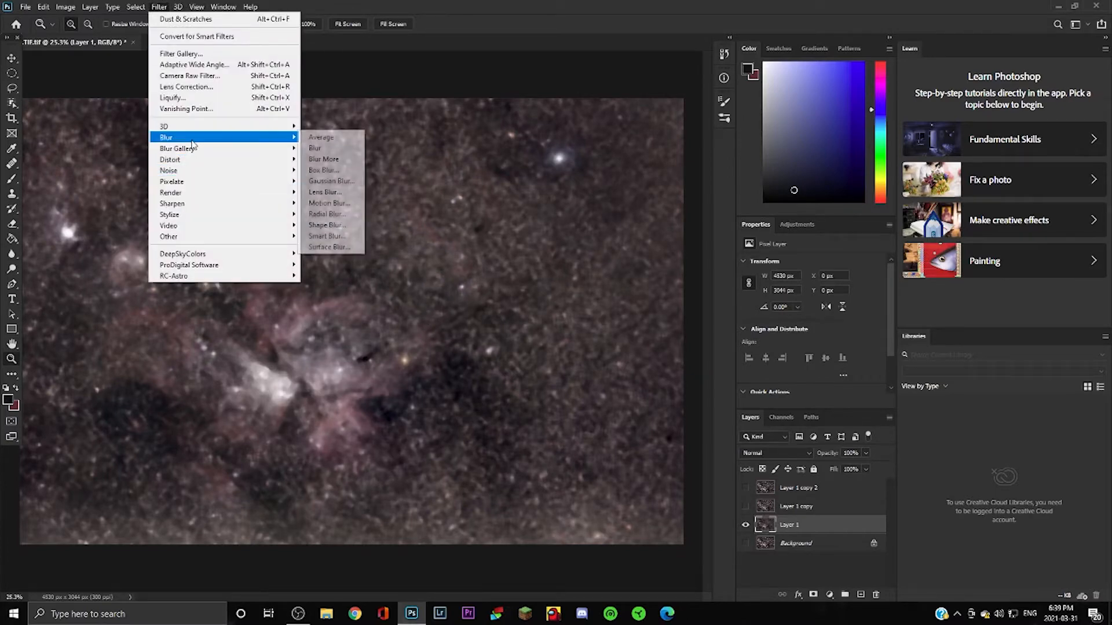
left_click(335, 181)
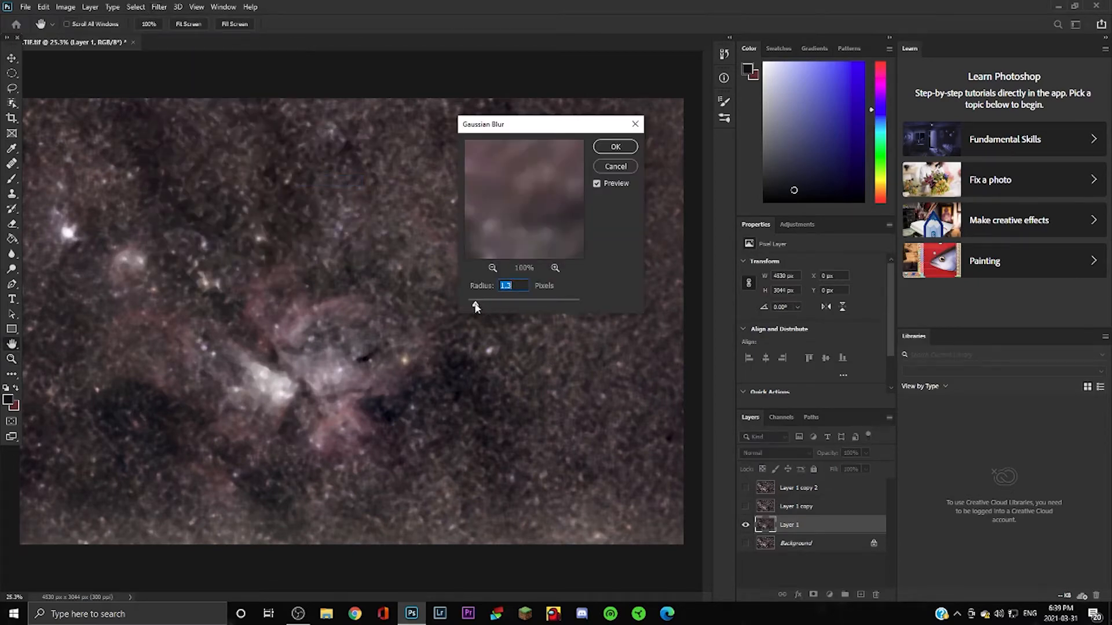
left_click_drag(476, 306, 483, 310)
left_click(614, 146)
key("z")
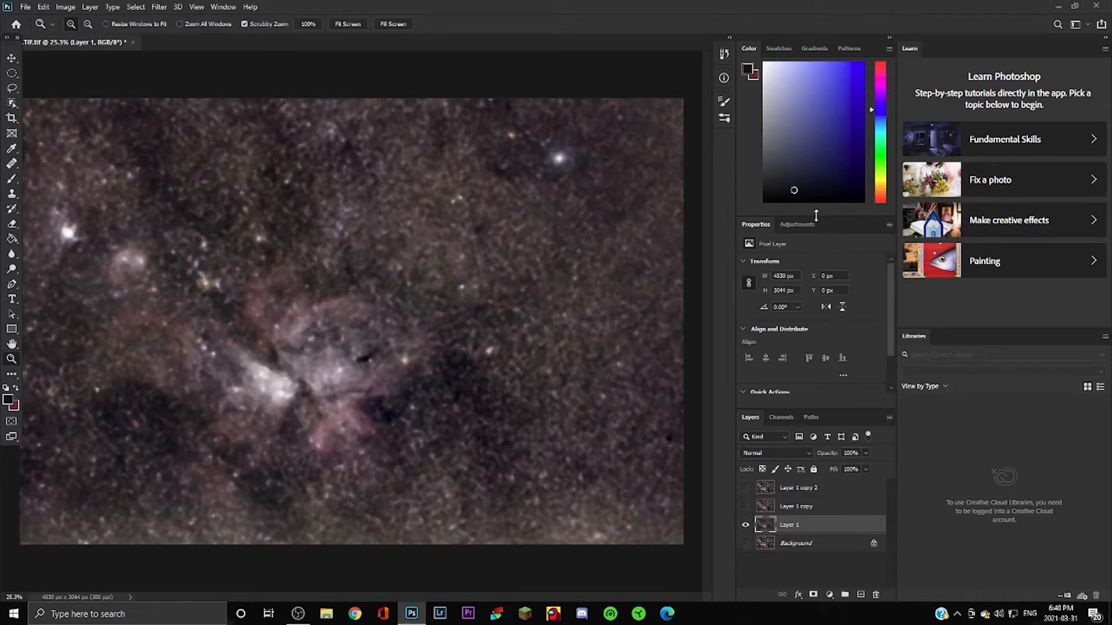
left_click(797, 224)
Add a Curves 1 layer, lowering the dark end and lifting the upper curve.
left_click(796, 253)
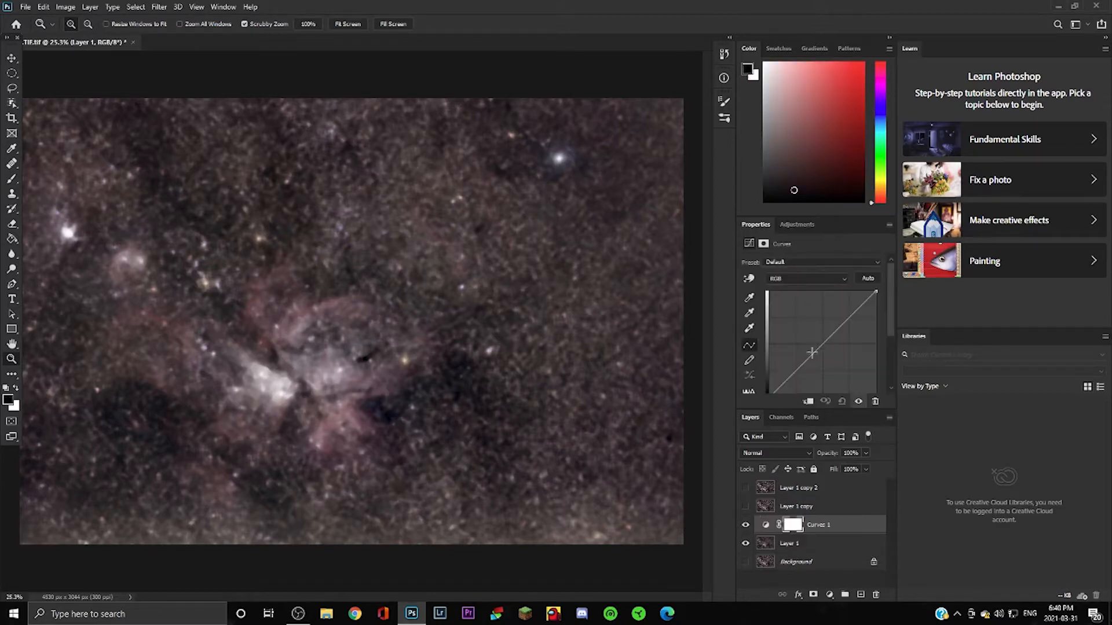
left_click_drag(796, 373, 802, 374)
left_click_drag(850, 320, 850, 314)
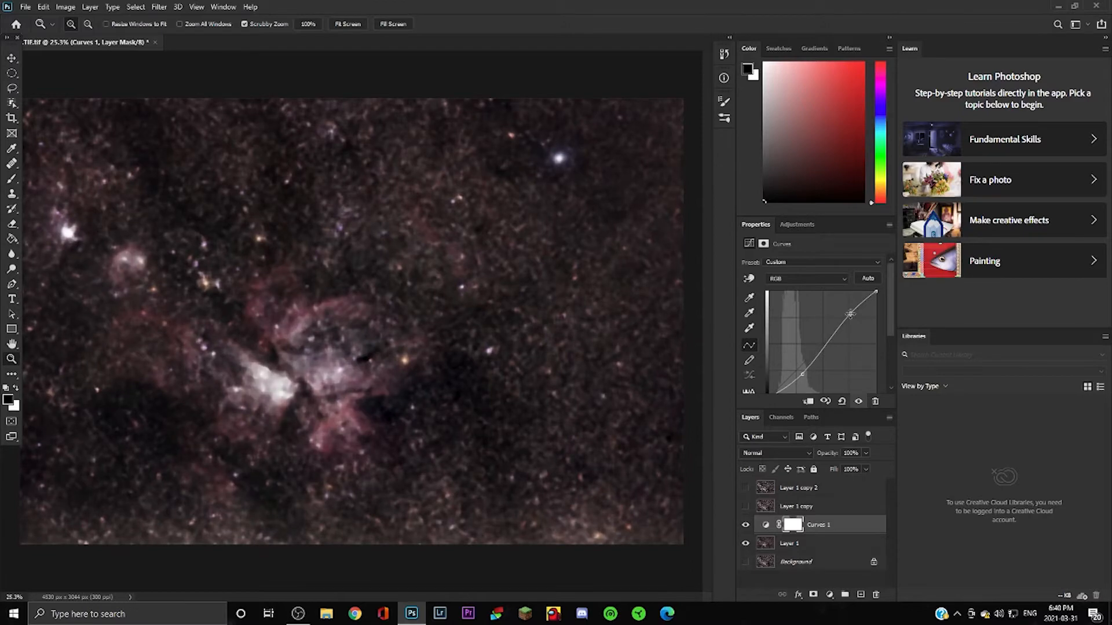
left_click(862, 545)
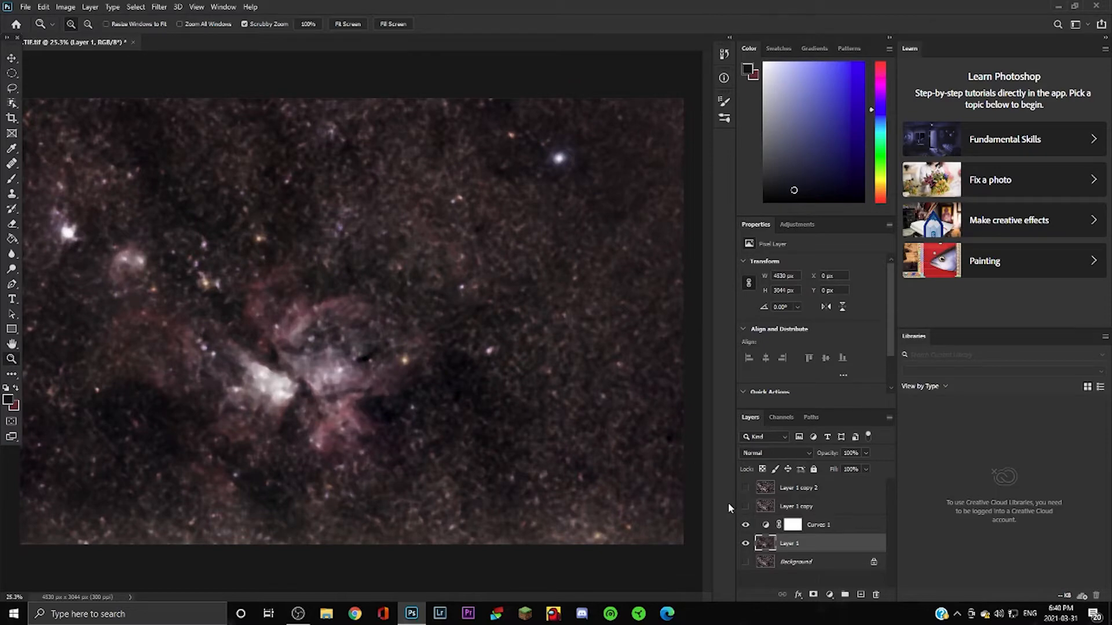
Show and select Layer 1 copy, toggling its visibility to compare against the smoothed layer.
left_click(745, 507)
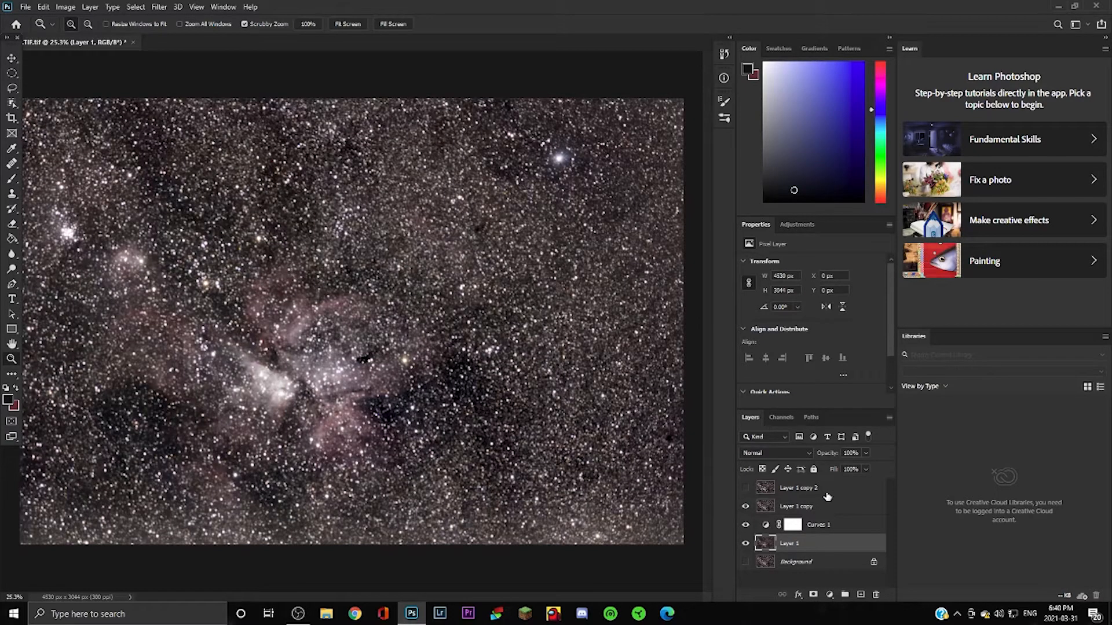
left_click(859, 506)
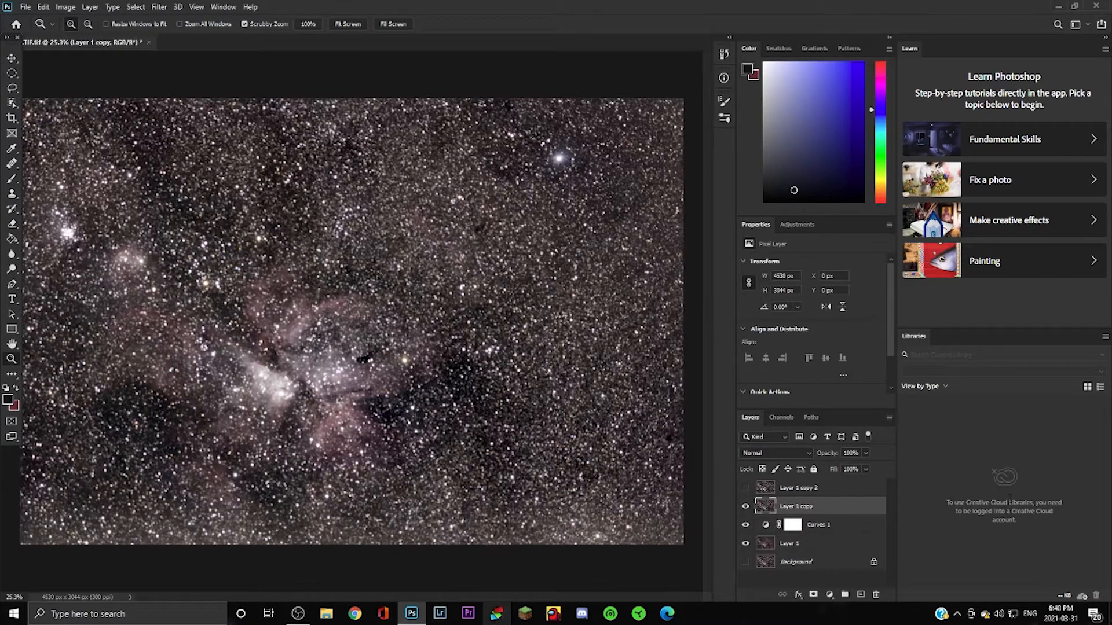
left_click(745, 506)
left_click(745, 507)
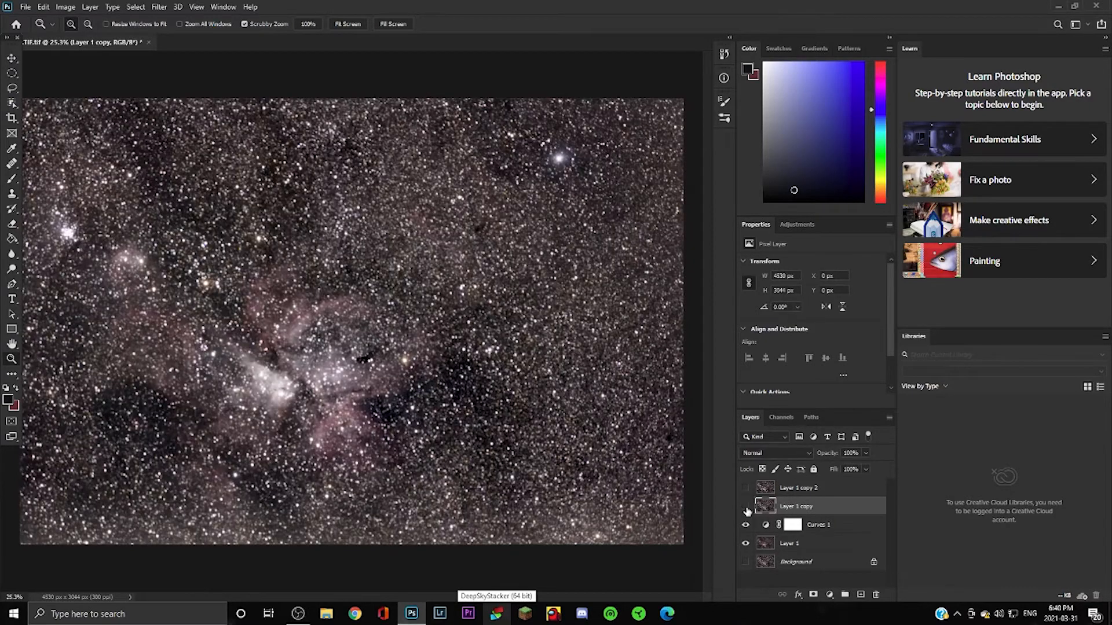
left_click(746, 507)
left_click(746, 507)
left_click(746, 507)
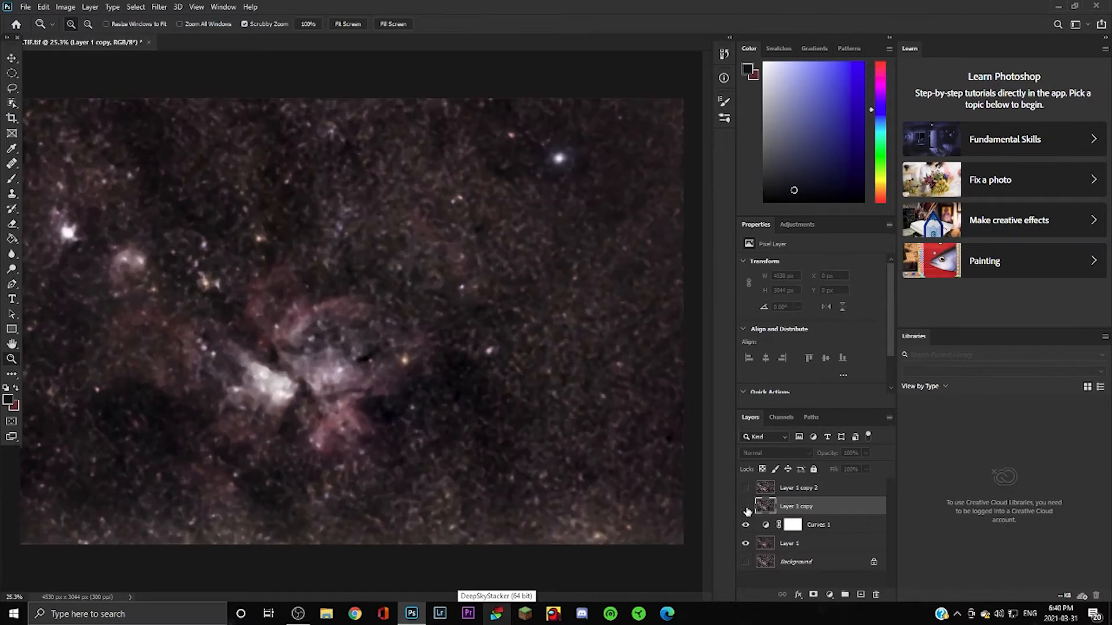
left_click(745, 507)
left_click(746, 507)
left_click(746, 507)
left_click(746, 508)
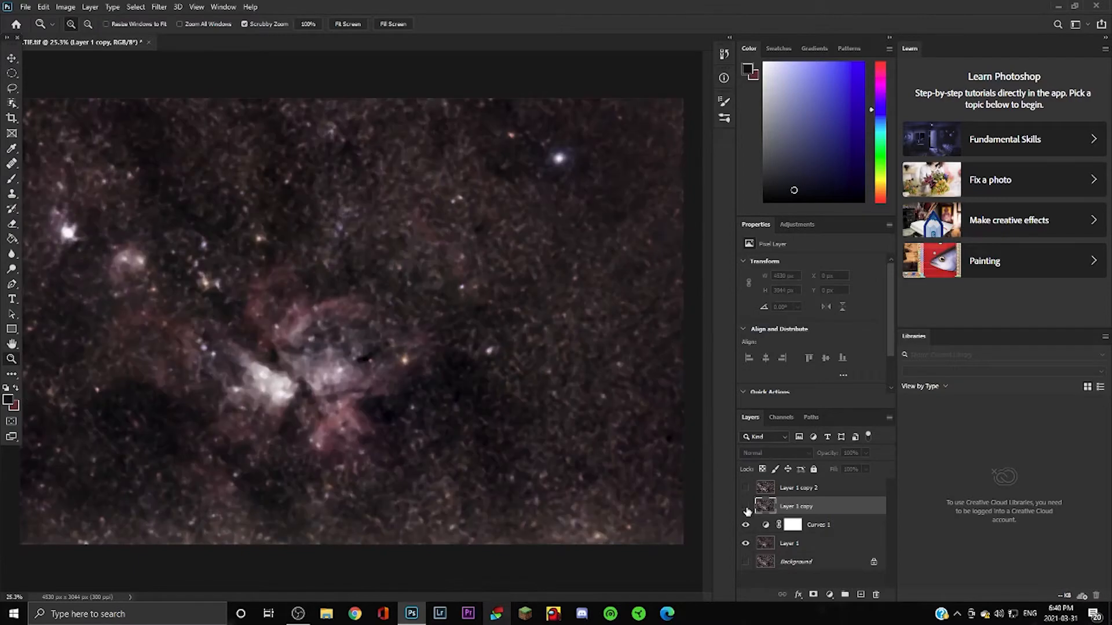
left_click(746, 507)
left_click(746, 507)
left_click(746, 508)
left_click(796, 226)
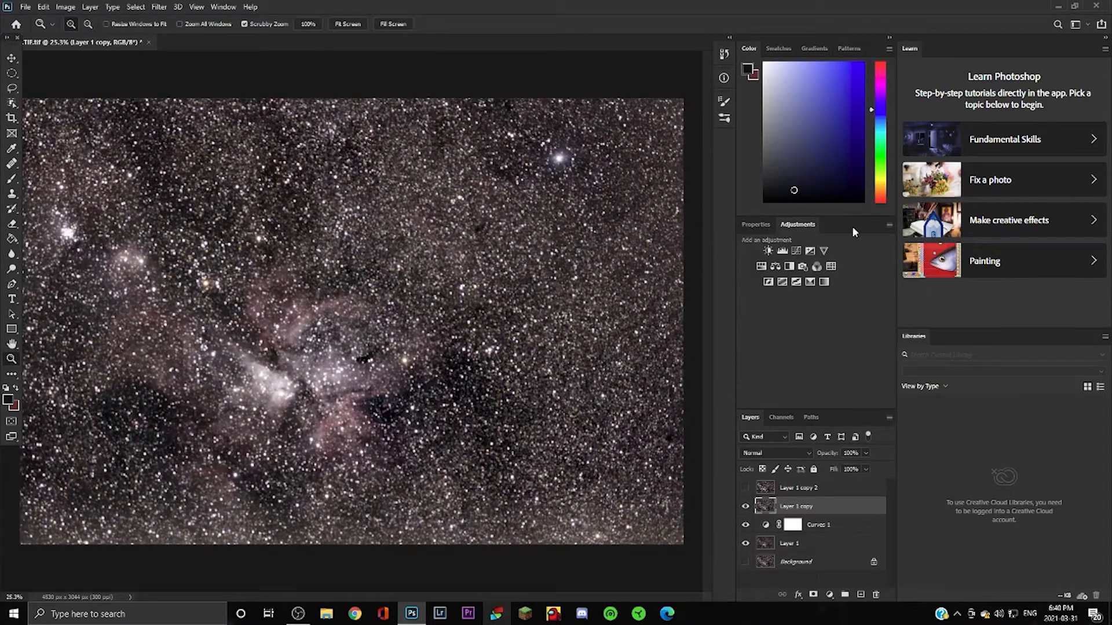
Add a Black & White layer with Reds 126, Yellows -161 and Greens adjusted.
left_click(789, 267)
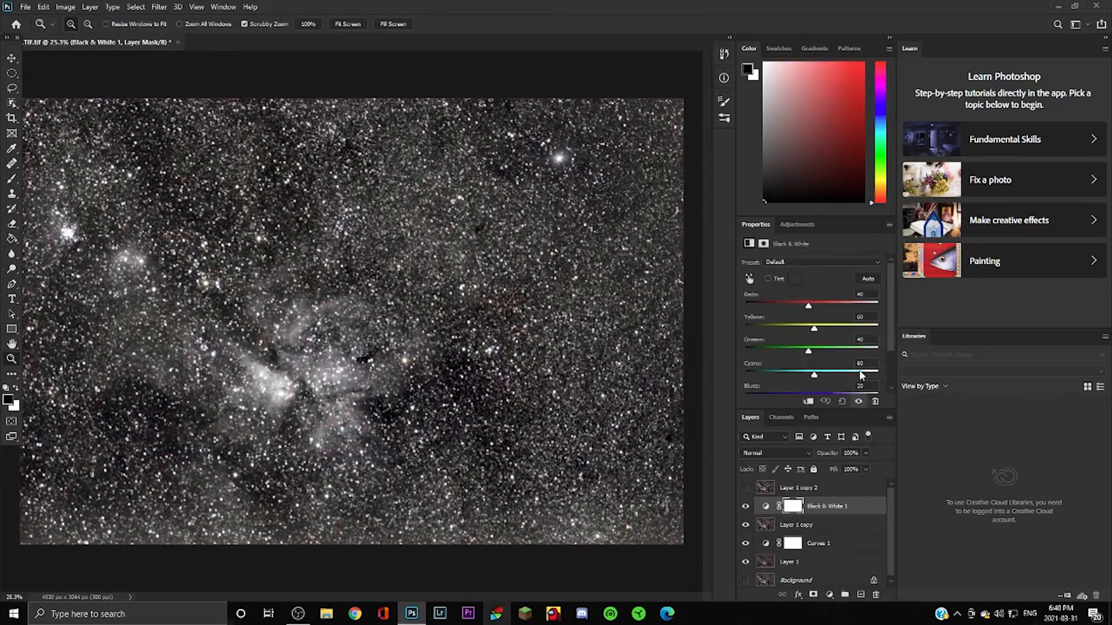
left_click_drag(818, 308, 977, 311)
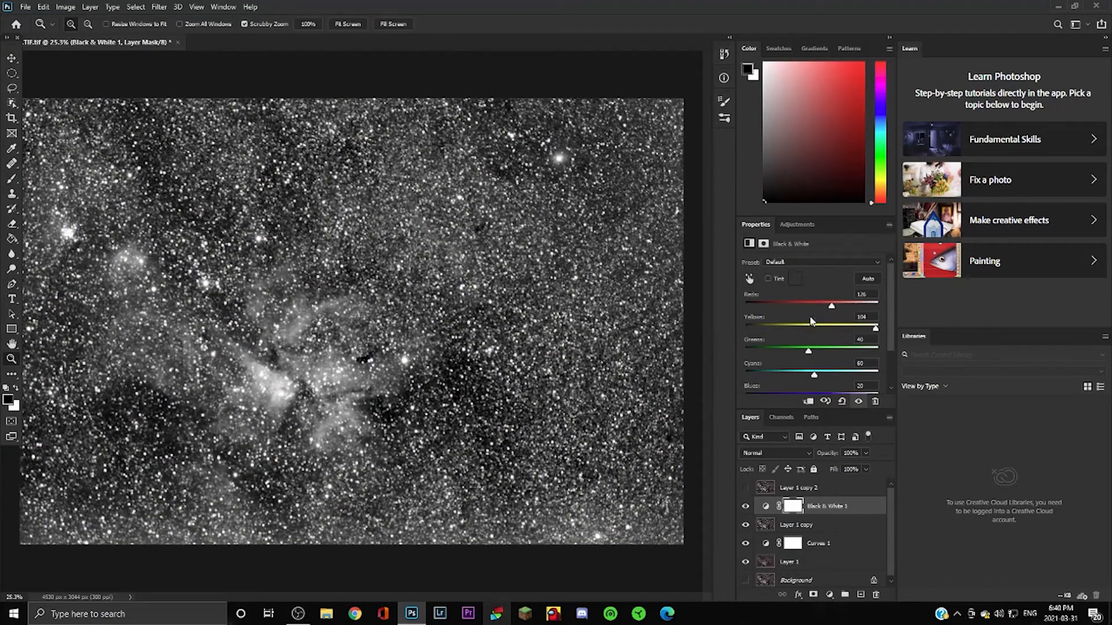
left_click_drag(811, 321, 1102, 330)
left_click_drag(878, 328, 755, 323)
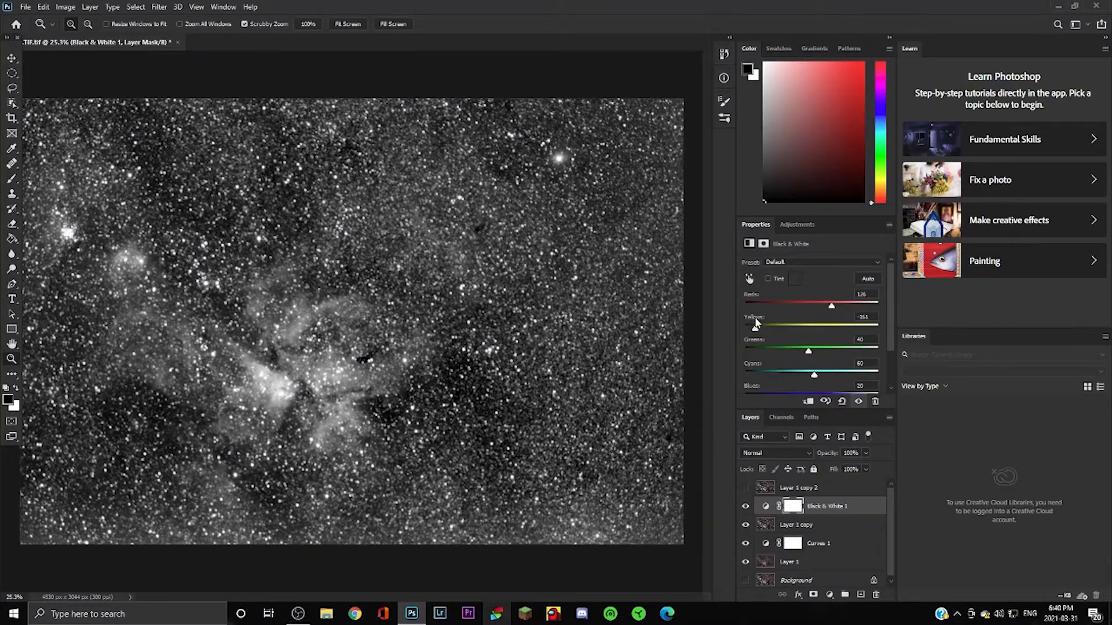
mouse_move(779, 345)
left_mouse_down()
mouse_move(848, 348)
mouse_move(794, 345)
left_mouse_up()
Set Cyans to 300, Blues to 50 and raise Magentas to 176.
left_click_drag(814, 376, 110, 414)
left_click_drag(688, 405, 913, 375)
scroll(811, 336, "down", 1)
scroll(866, 366, "down", 1)
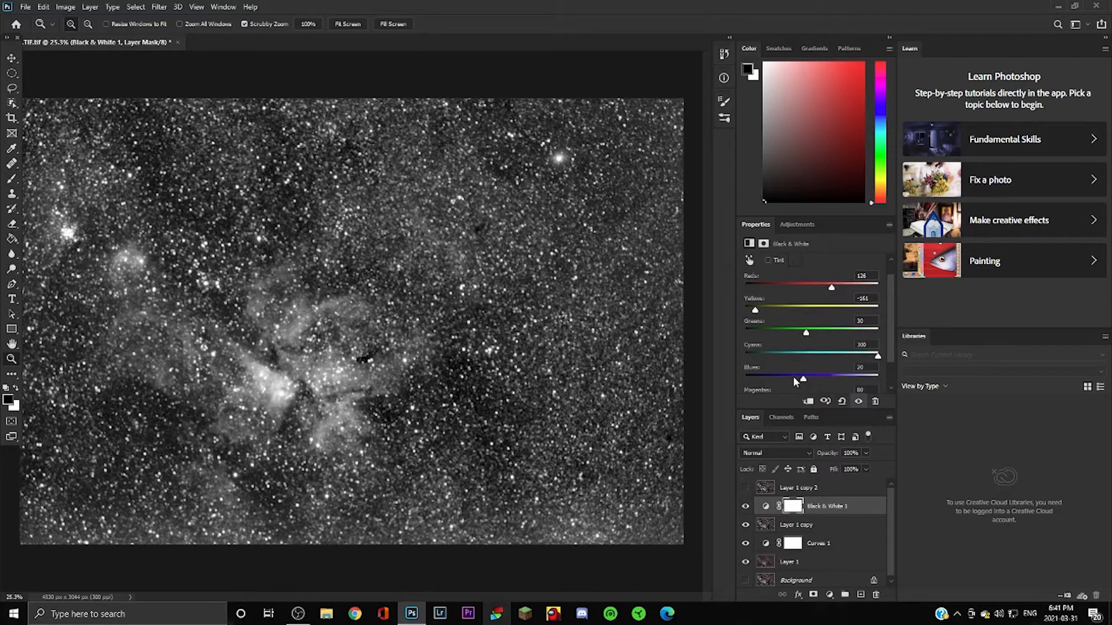
mouse_move(796, 381)
left_mouse_down()
mouse_move(837, 380)
mouse_move(728, 380)
mouse_move(813, 377)
left_mouse_up()
scroll(785, 346, "down", 1)
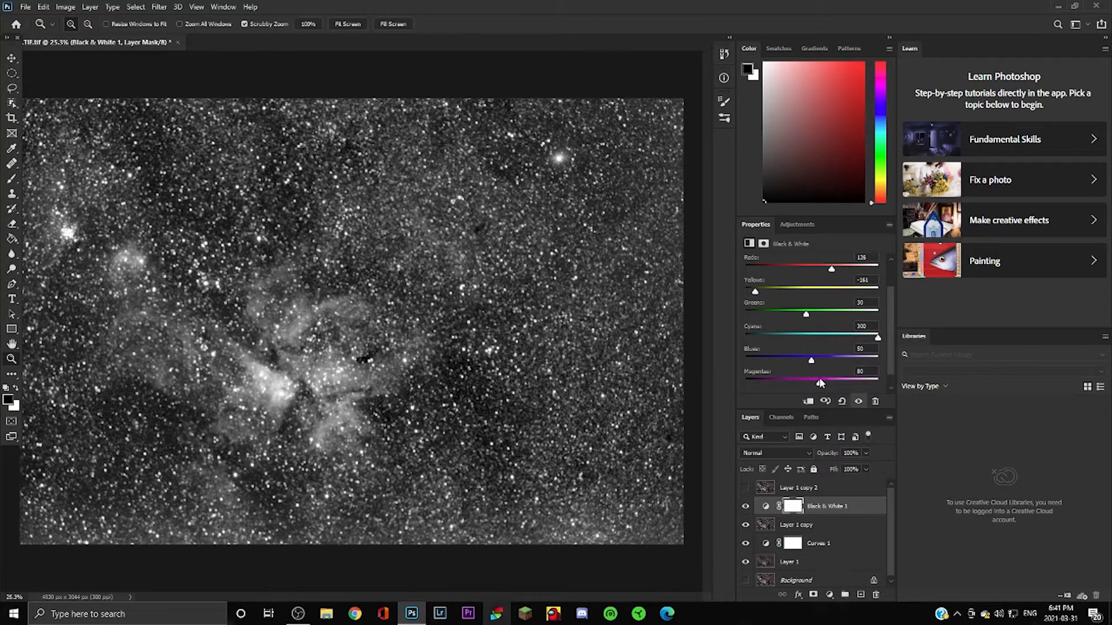
mouse_move(820, 383)
left_mouse_down()
mouse_move(850, 380)
mouse_move(835, 380)
left_mouse_up()
left_click(862, 523)
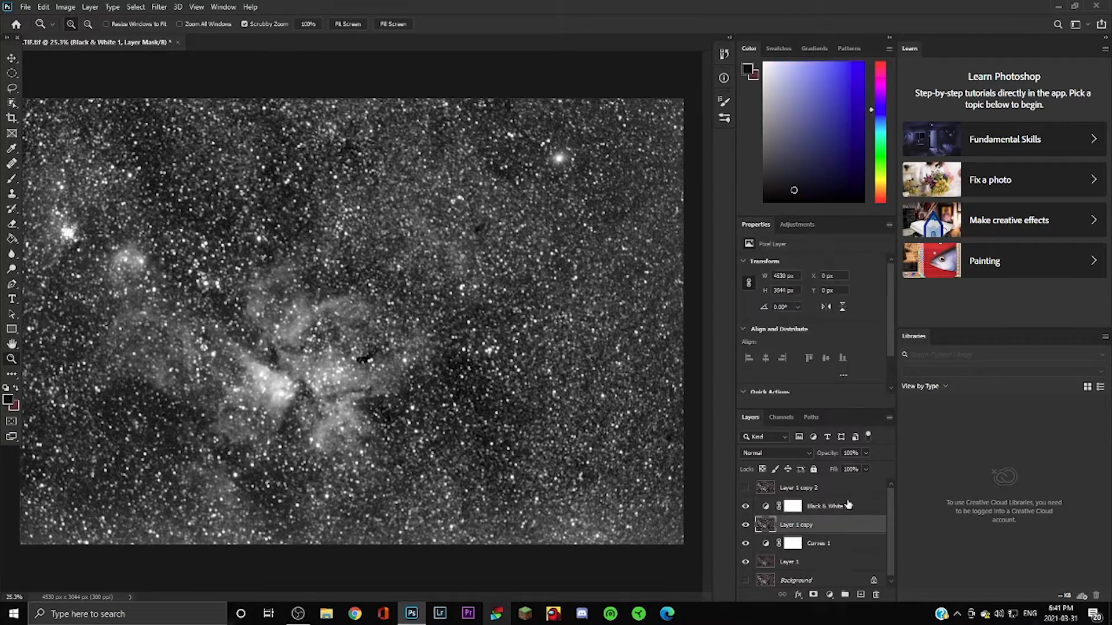
Add a Curves 2 adjustment above Layer 1 copy and raise the curve to brighten it.
left_click(797, 225)
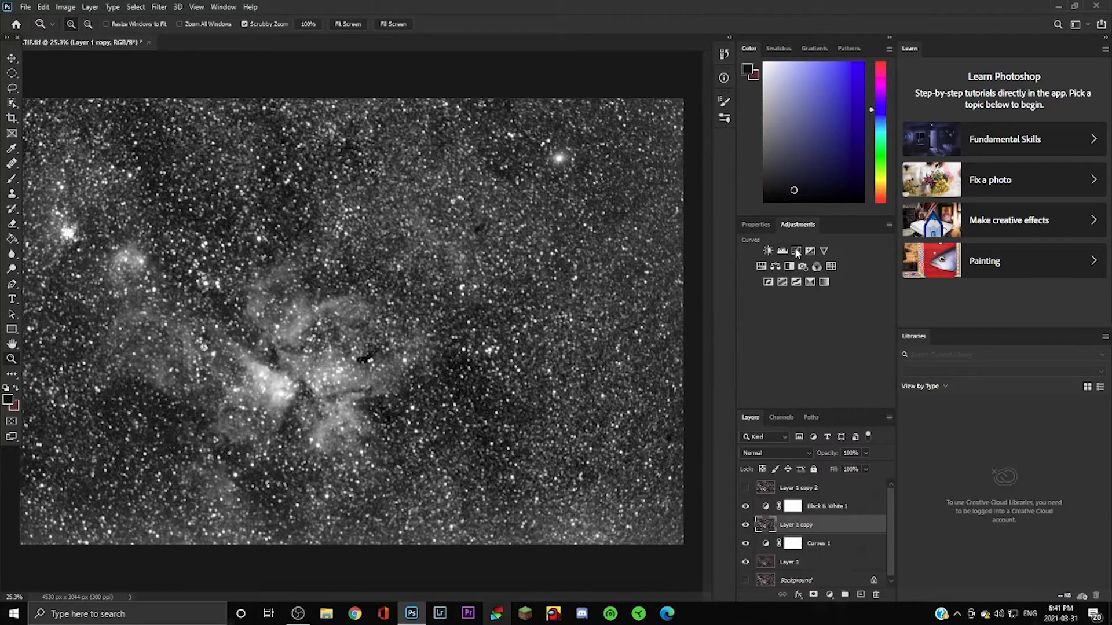
left_click(776, 258)
left_click_drag(798, 371, 797, 366)
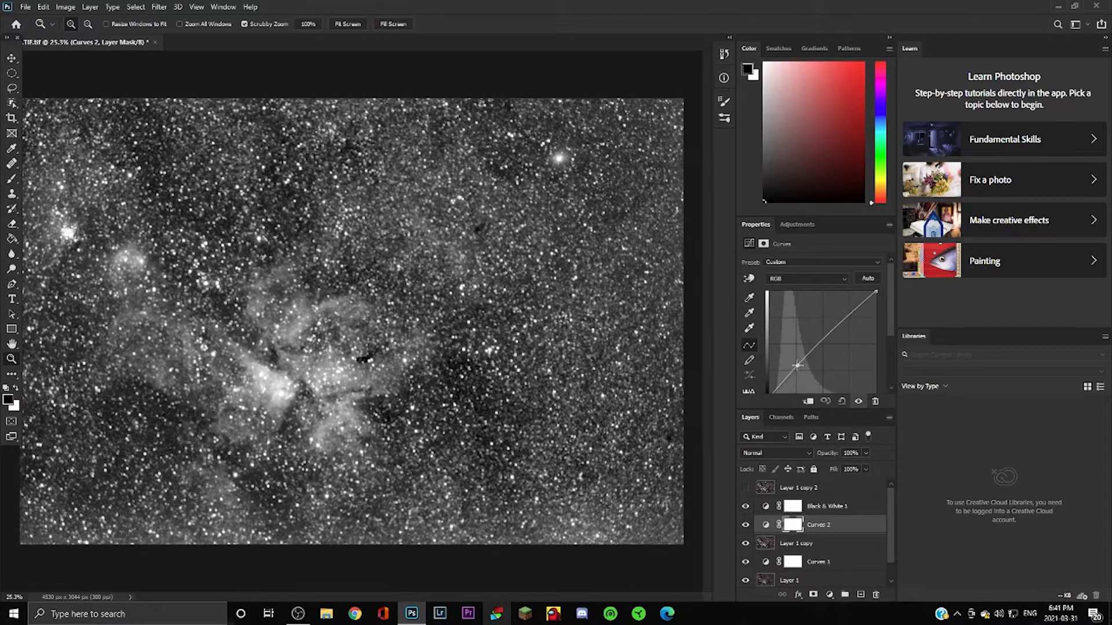
Make the colour Layer 1 copy 2 visible and select it, toggling it to compare.
left_click(746, 488)
left_click(849, 487)
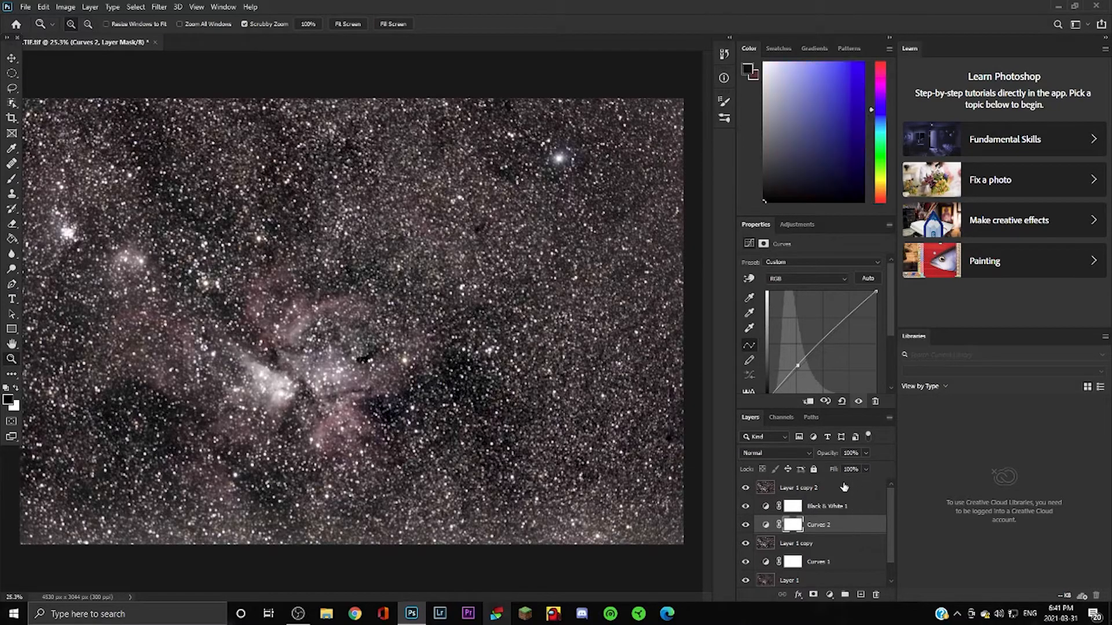
left_click(744, 488)
left_click(744, 488)
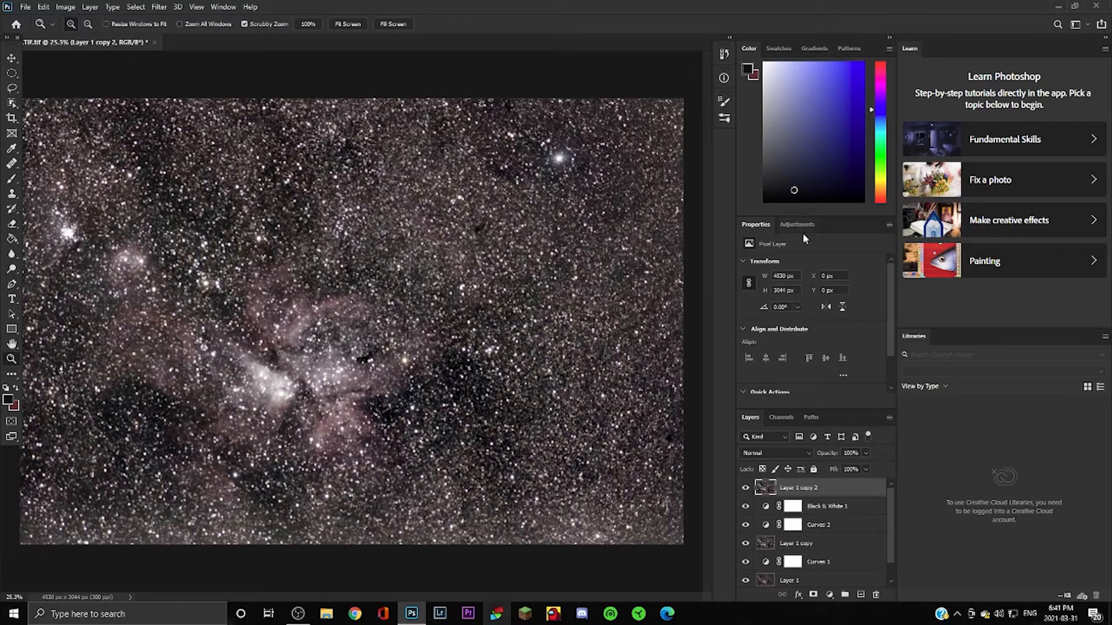
Apply Filter > Blur > Gaussian Blur with a 0.9-pixel radius to Layer 1 copy 2.
left_click(156, 6)
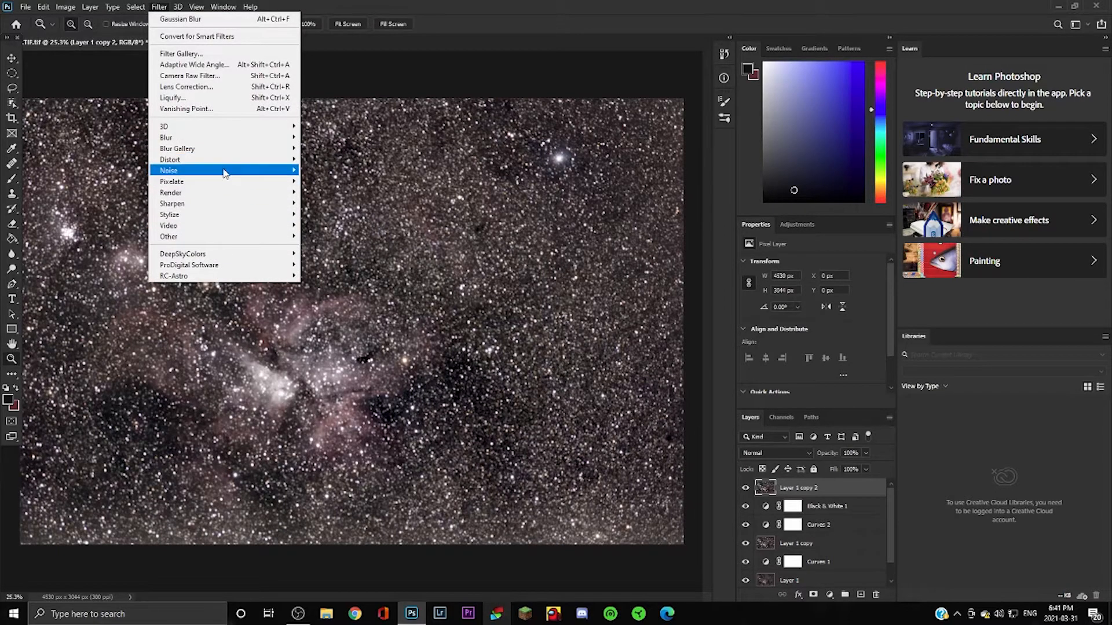
mouse_move(225, 172)
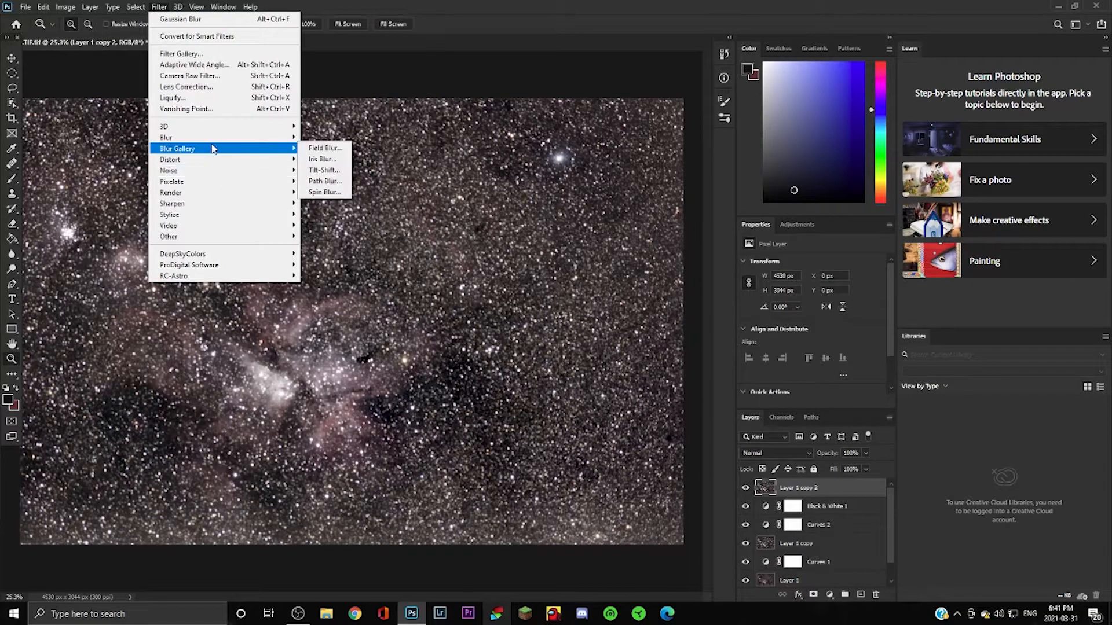
mouse_move(222, 139)
left_click(342, 181)
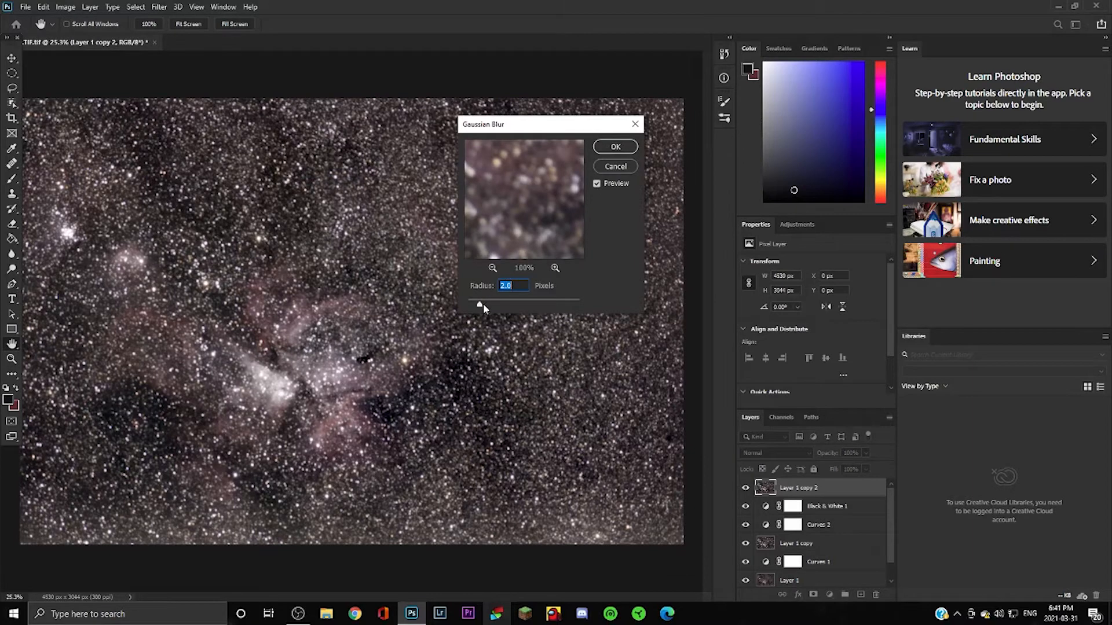
left_click_drag(480, 306, 474, 307)
left_click(609, 147)
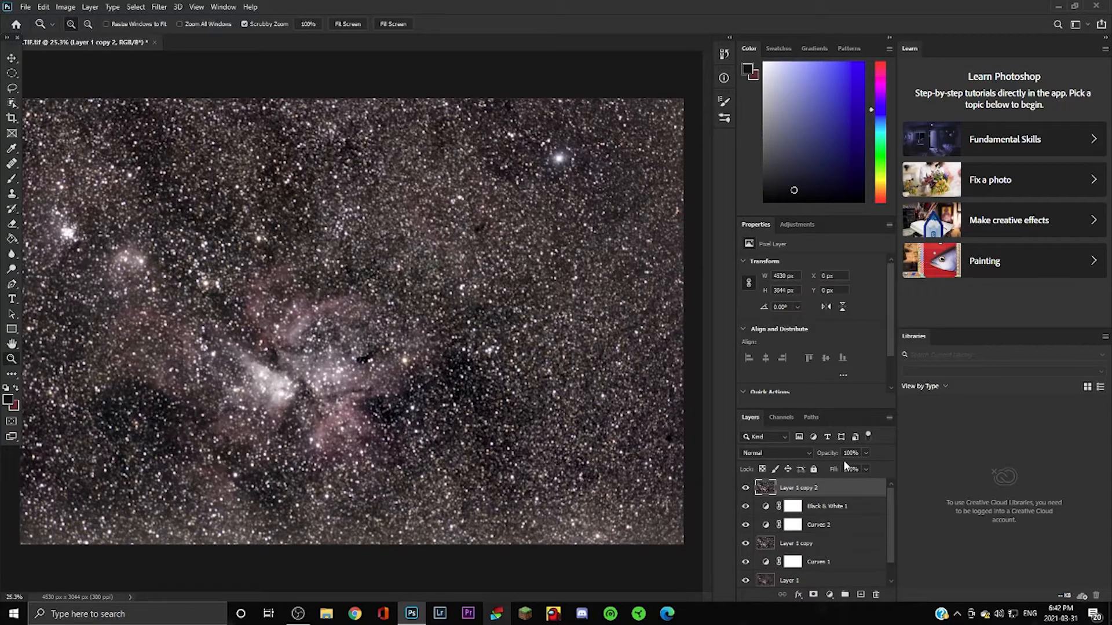
left_click(797, 224)
Add Black & White 2 with Reds 137, Yellows -117, Cyans 300, Blues 50, Magentas 183, then select Layer 1 copy 2.
left_click(791, 263)
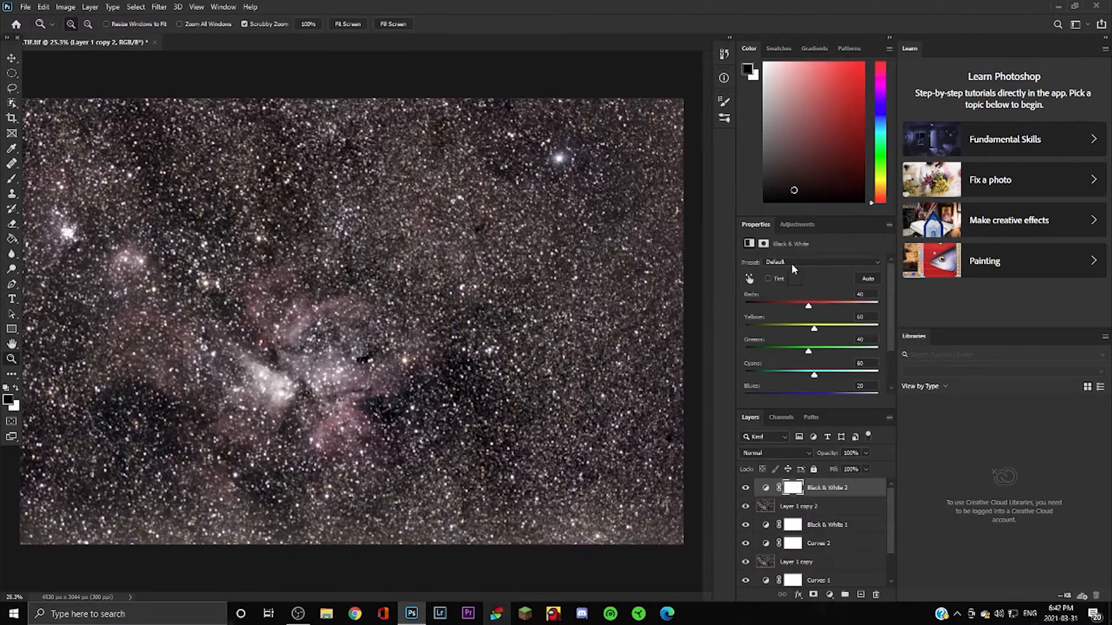
left_click_drag(809, 306, 766, 329)
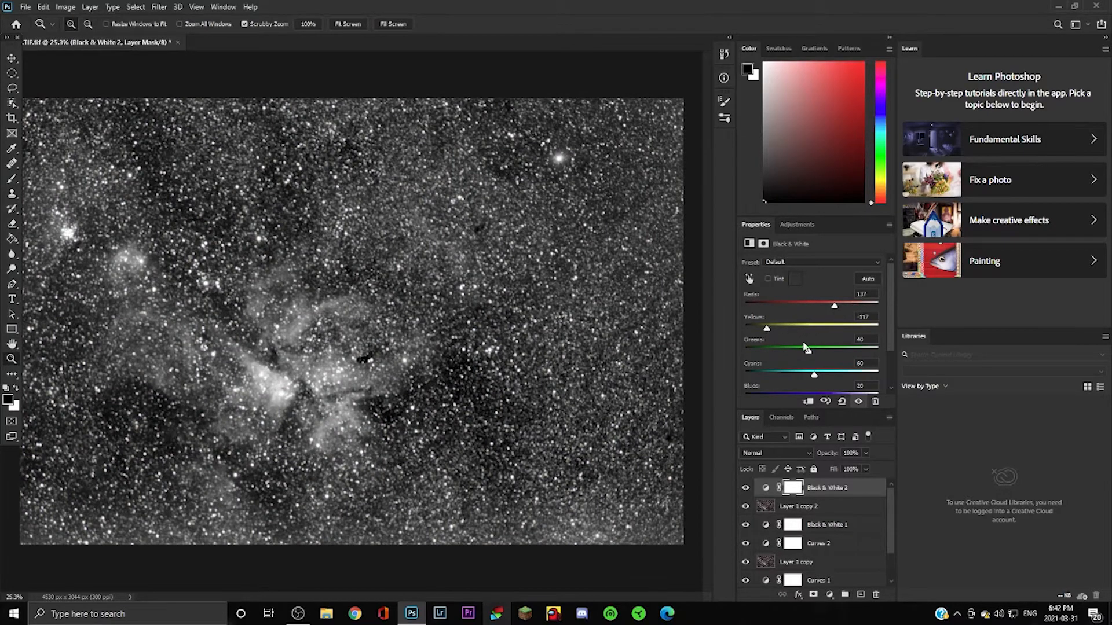
scroll(818, 372, "down", 1)
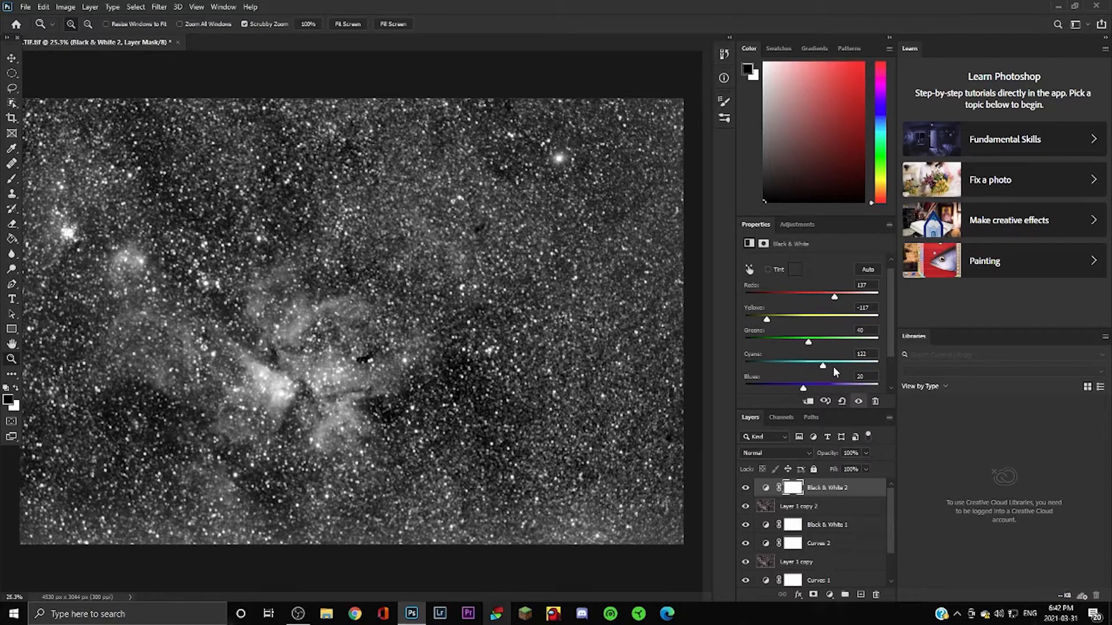
left_click_drag(832, 369, 892, 357)
scroll(810, 363, "down", 1)
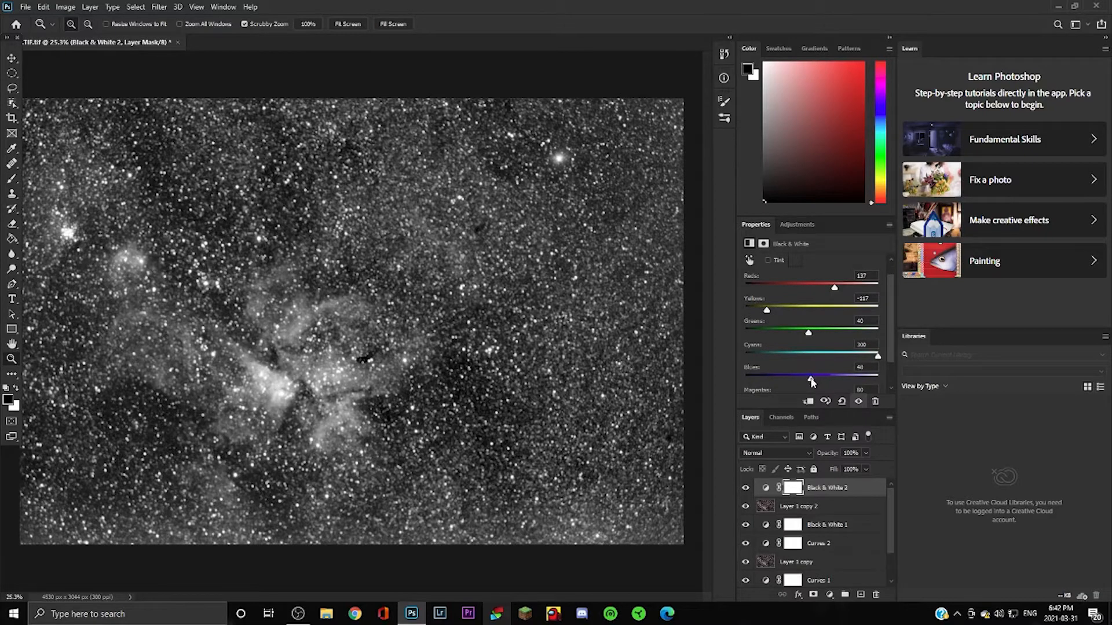
scroll(813, 383, "down", 2)
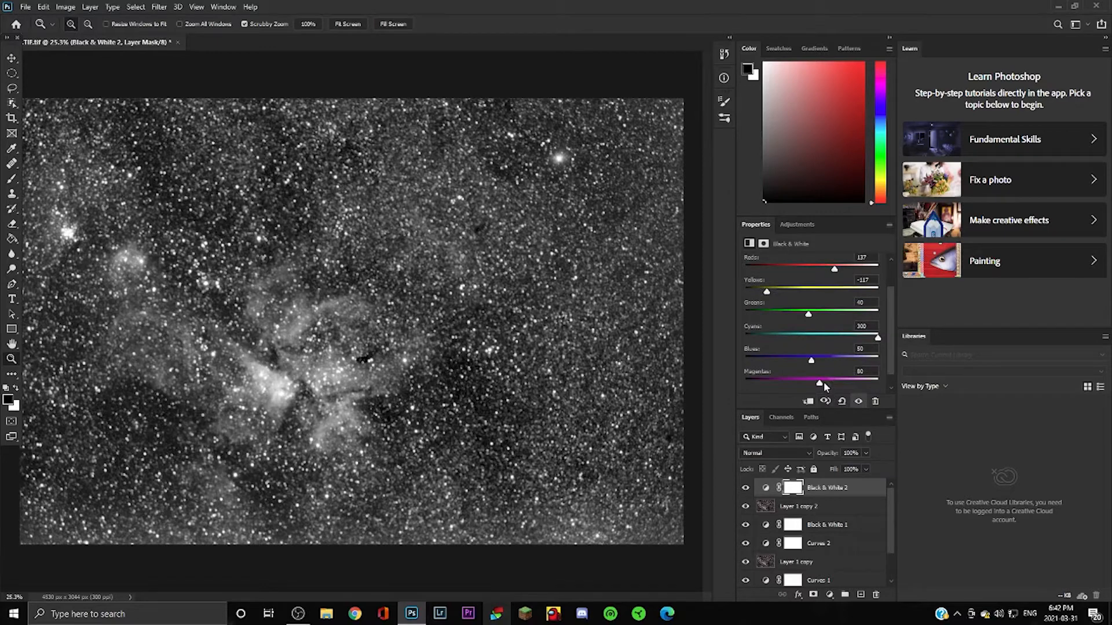
left_click_drag(822, 382, 842, 386)
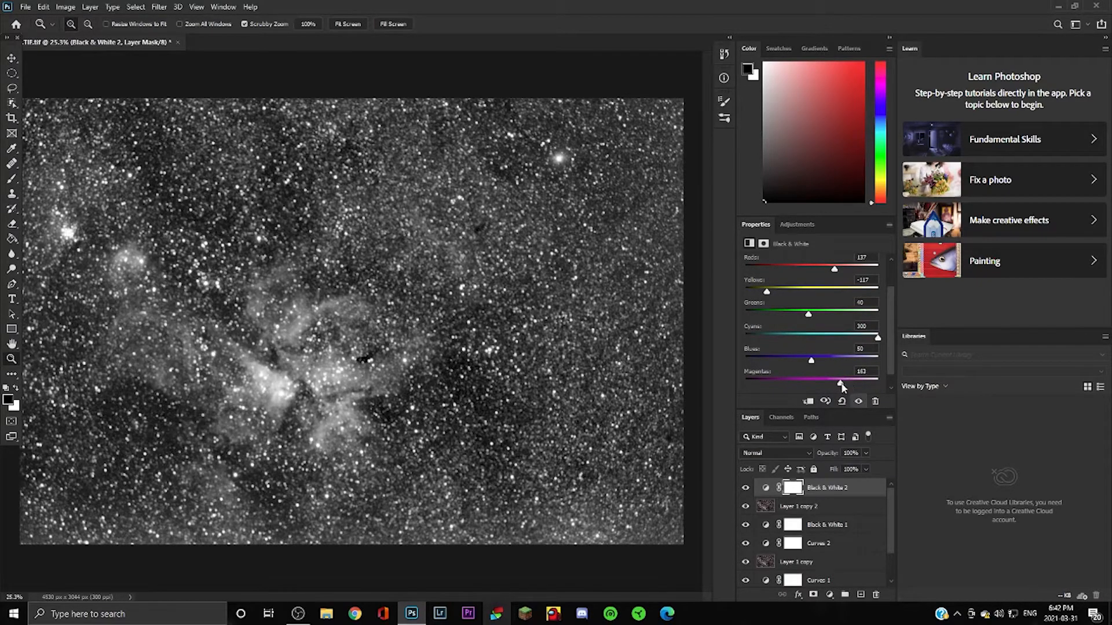
left_click(855, 509)
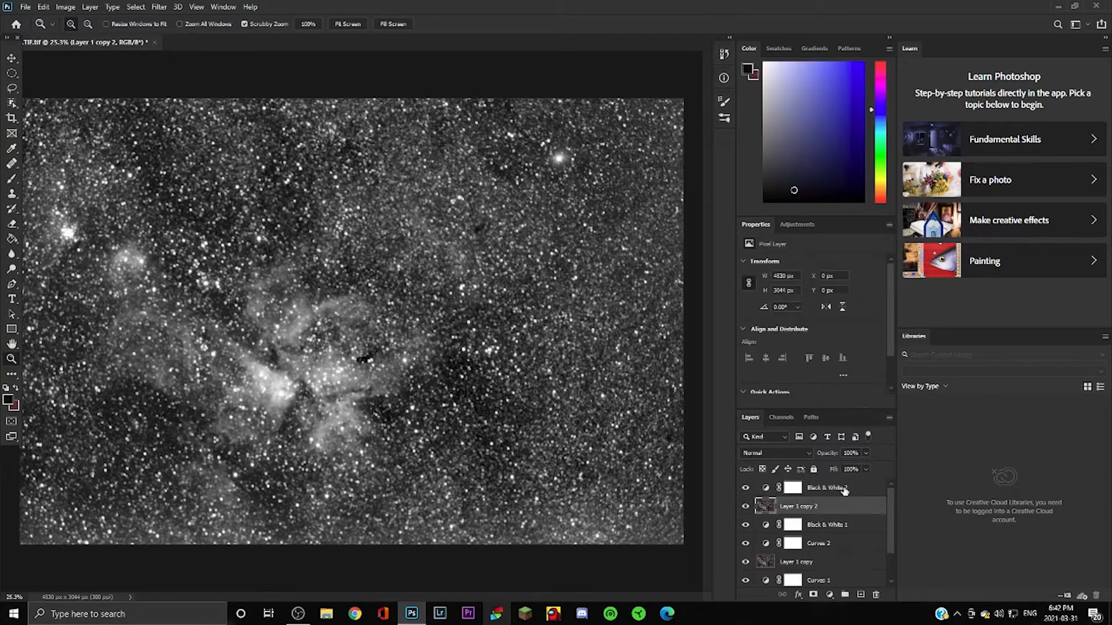
Add a Curves 3 adjustment with an S-curve that darkens shadows and brightens upper tones.
left_click(797, 225)
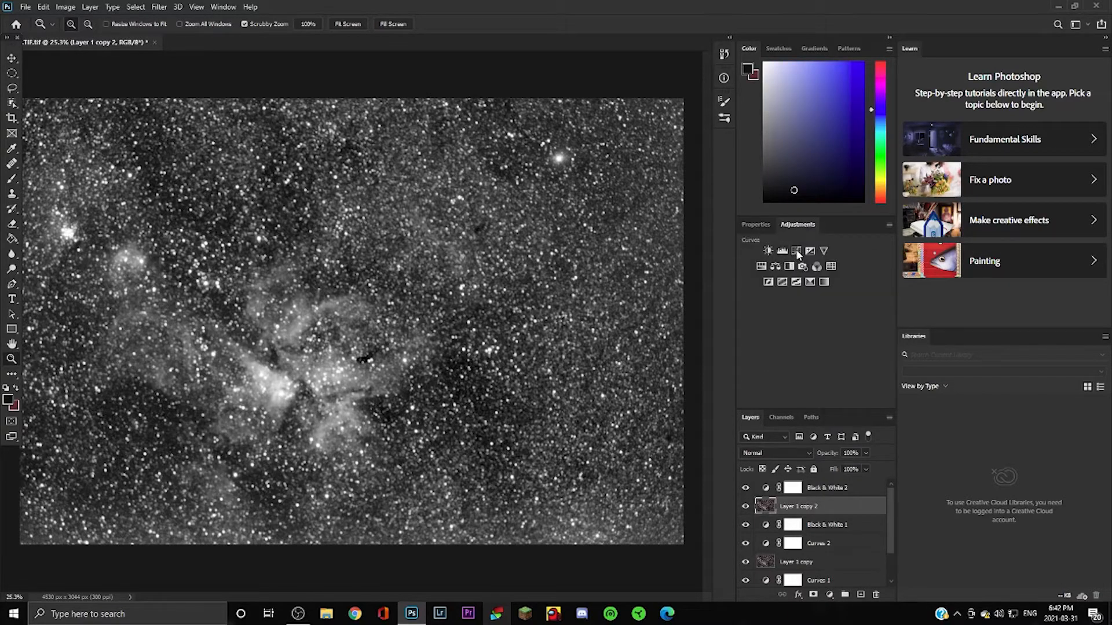
left_click(798, 254)
left_click_drag(799, 366, 799, 375)
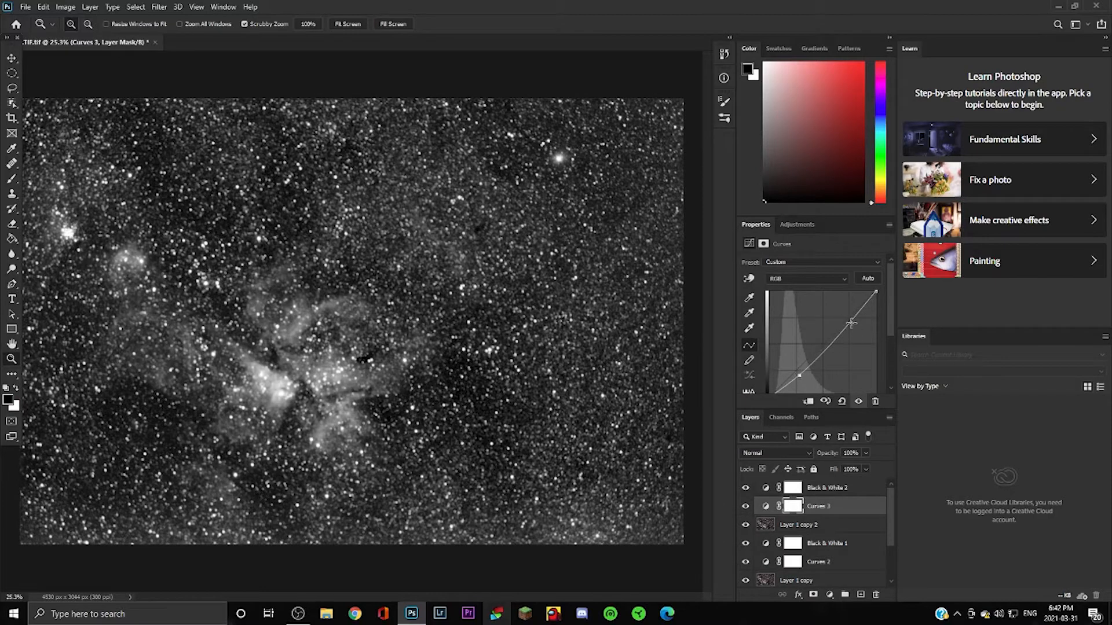
left_click_drag(851, 323, 849, 316)
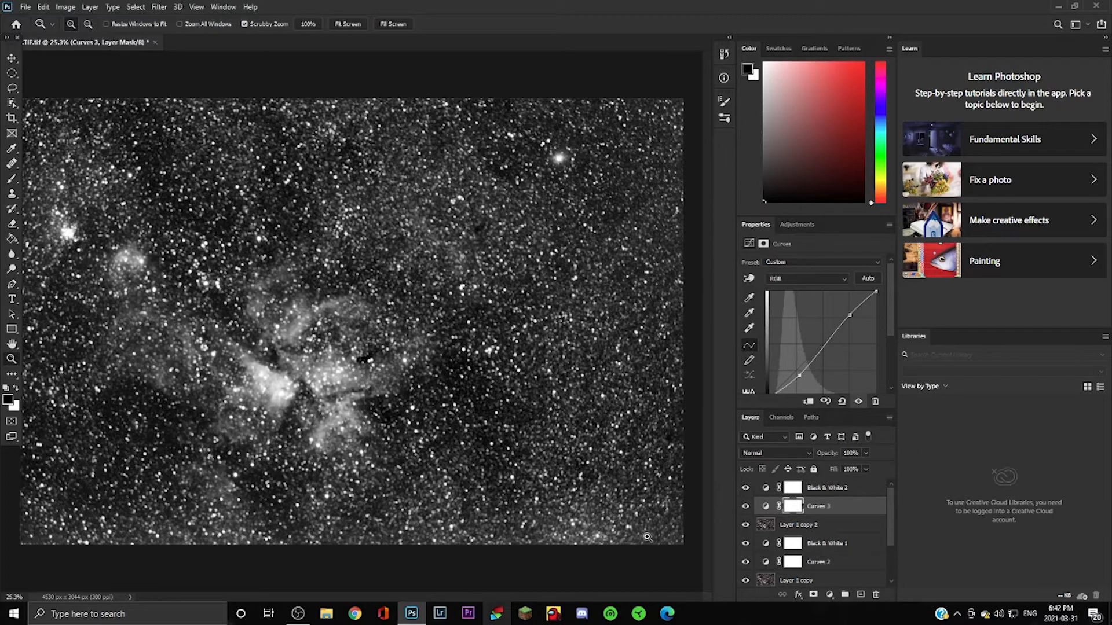
Hide Layer 1 copy 2, Curves 3 and Black & White 2.
left_click(852, 526)
left_click_drag(745, 524, 746, 490)
scroll(773, 499, "down", 2)
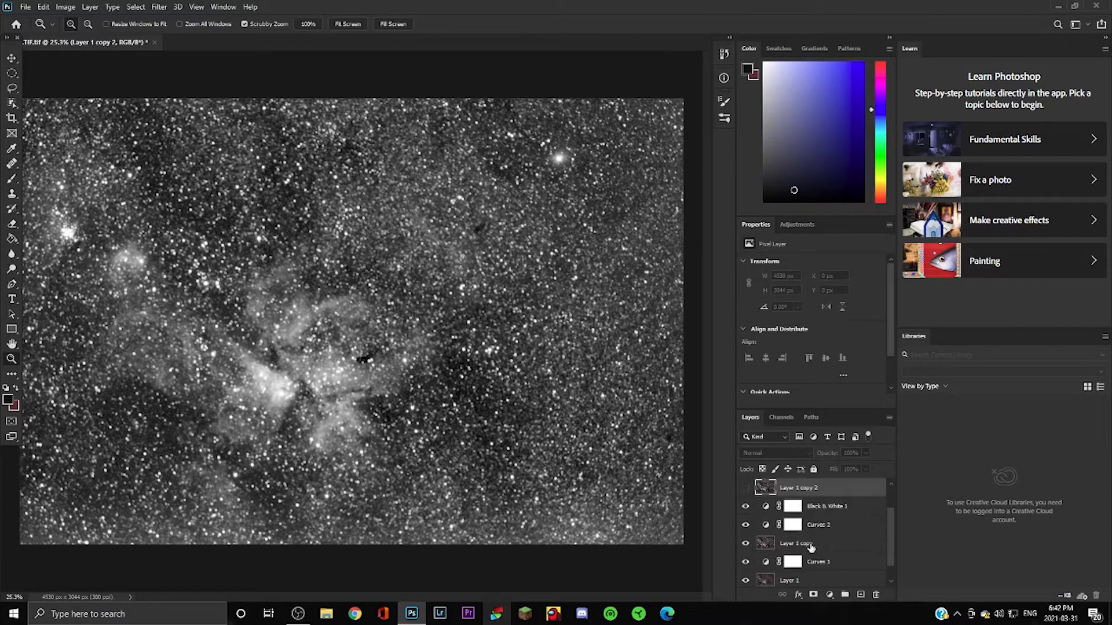
Select all of Layer 1 copy and copy it to the clipboard.
left_click(817, 544)
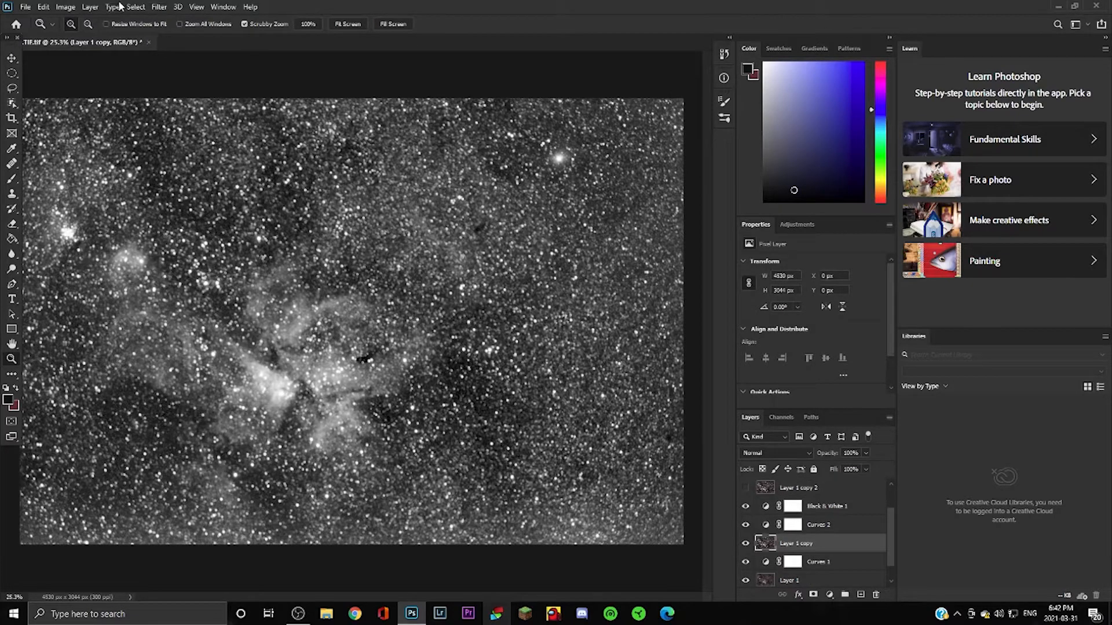
left_click(138, 8)
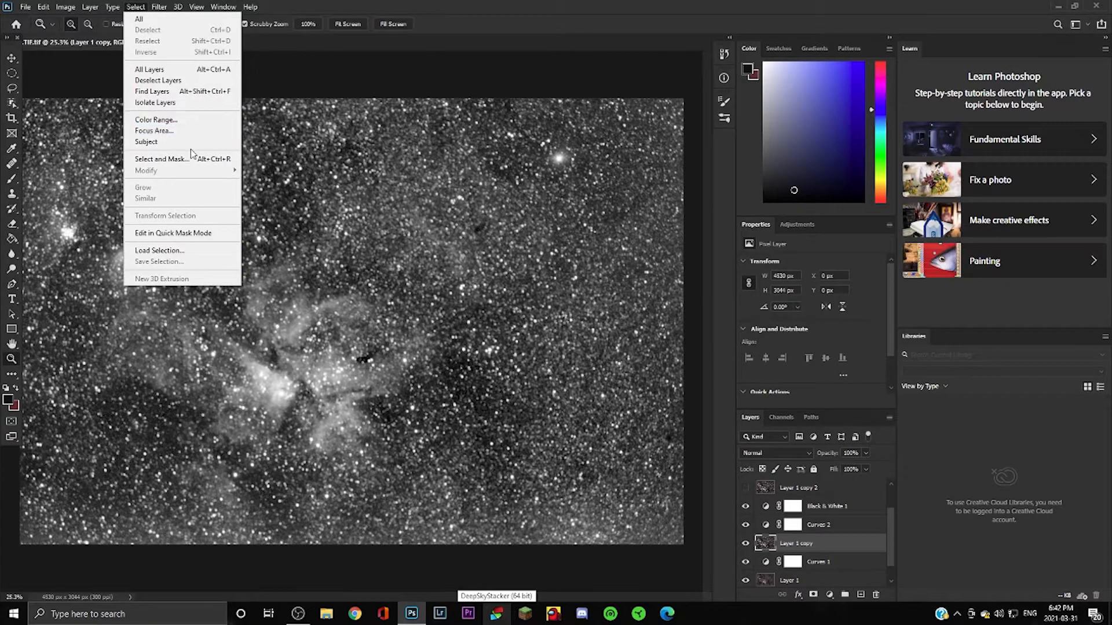
left_click(147, 21)
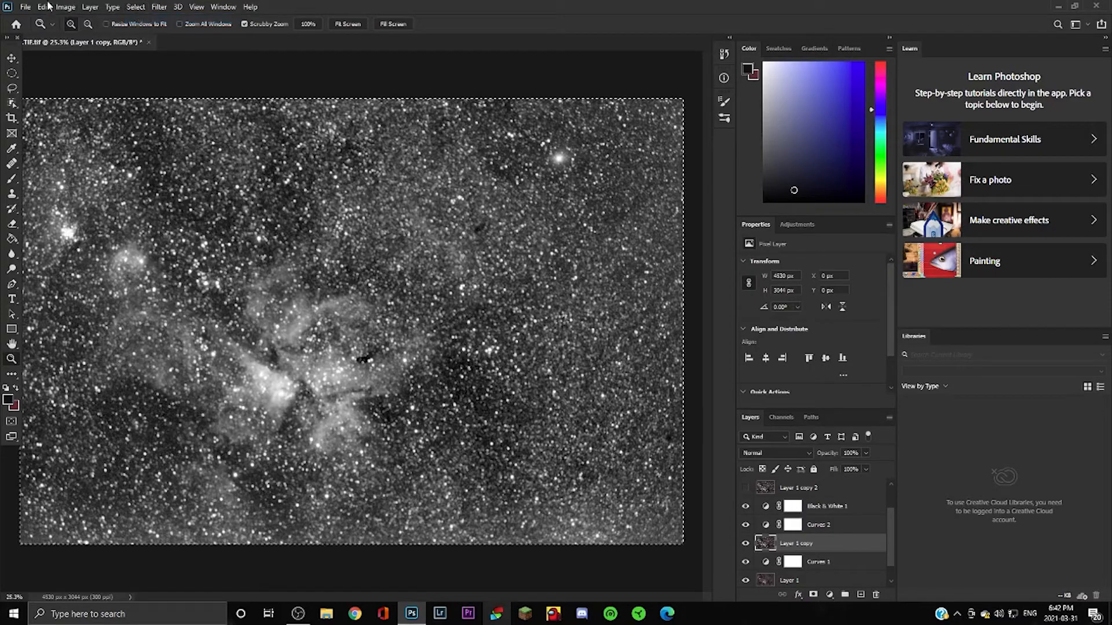
left_click(44, 7)
mouse_move(24, 8)
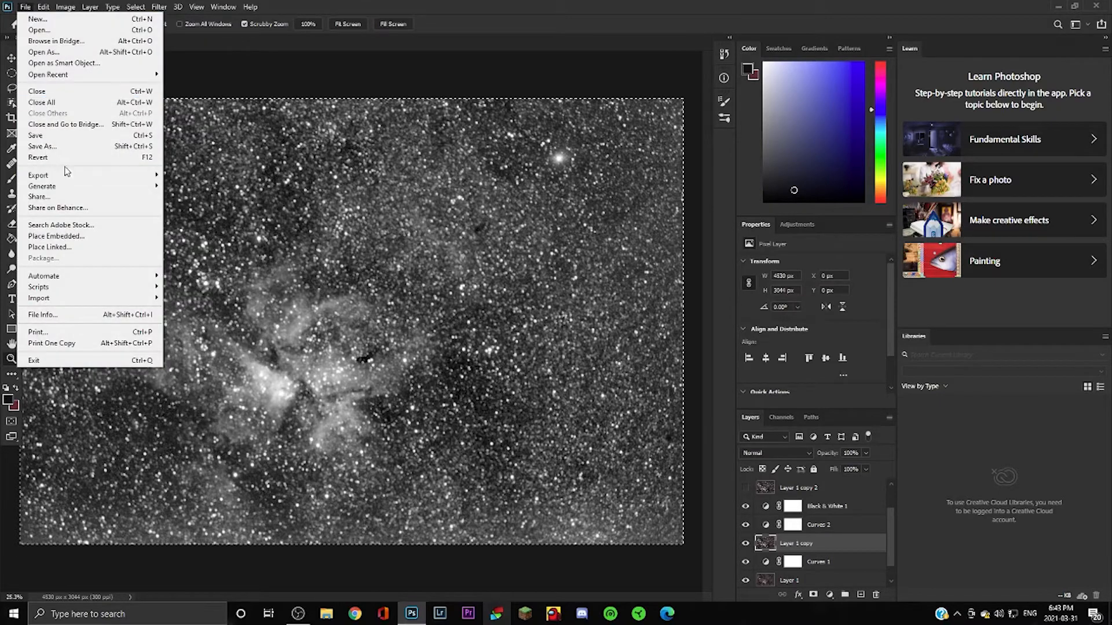
mouse_move(69, 4)
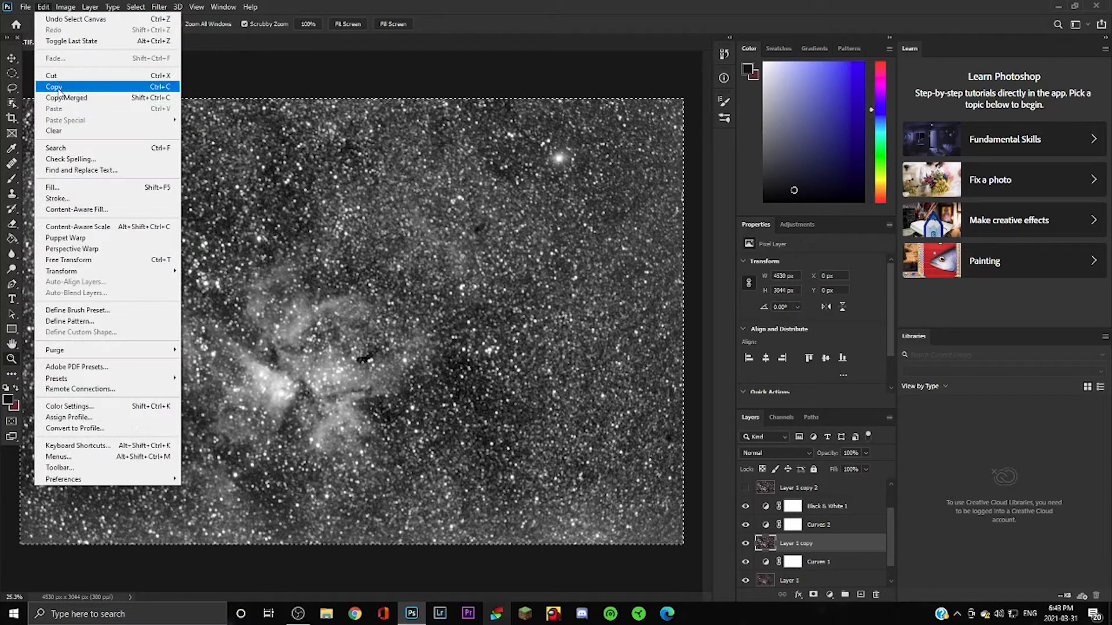
left_click(64, 86)
Deselect the canvas and make Layer 1 copy 2 visible again.
left_click(136, 7)
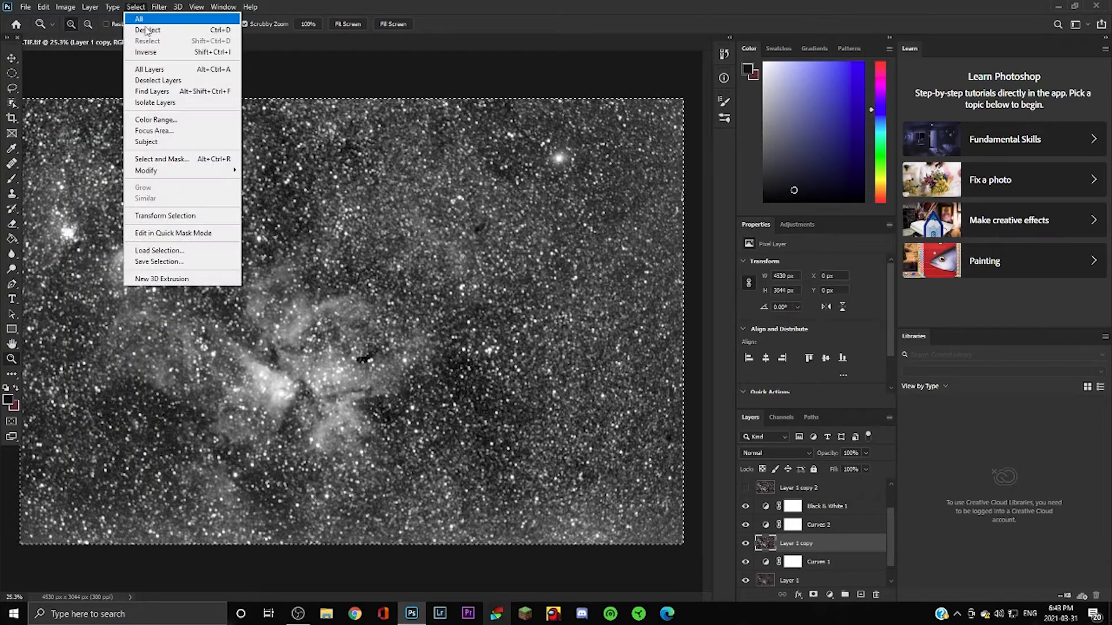
left_click(168, 29)
scroll(768, 518, "up", 2)
left_click(747, 525)
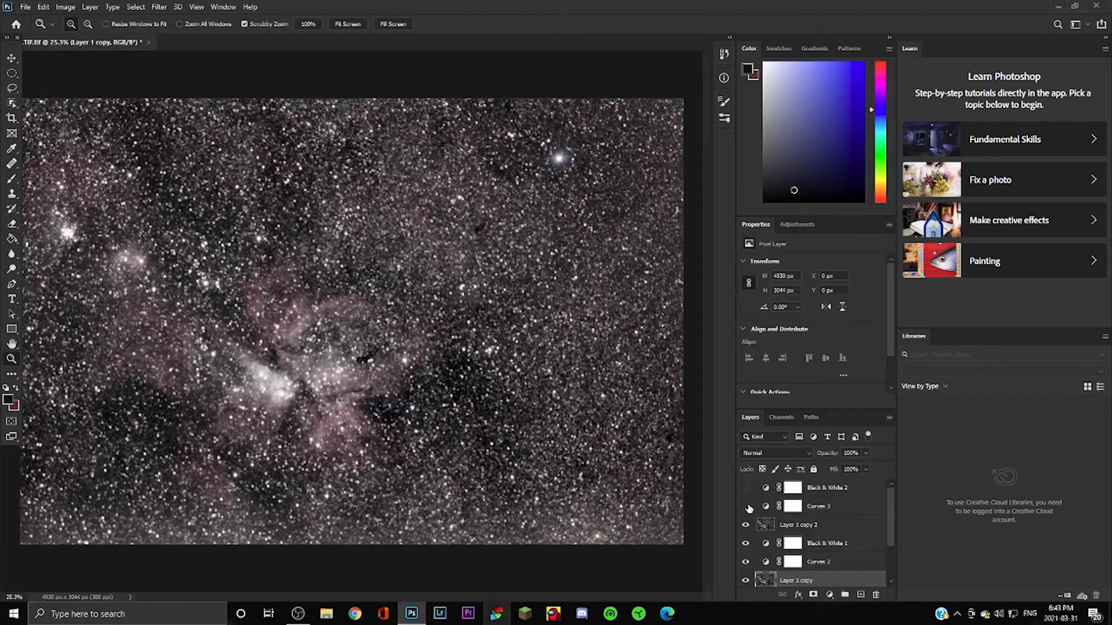
Show the hidden top layers and add a layer mask to Layer 1 copy 2.
left_click(746, 506)
left_click(746, 487)
left_click(837, 528)
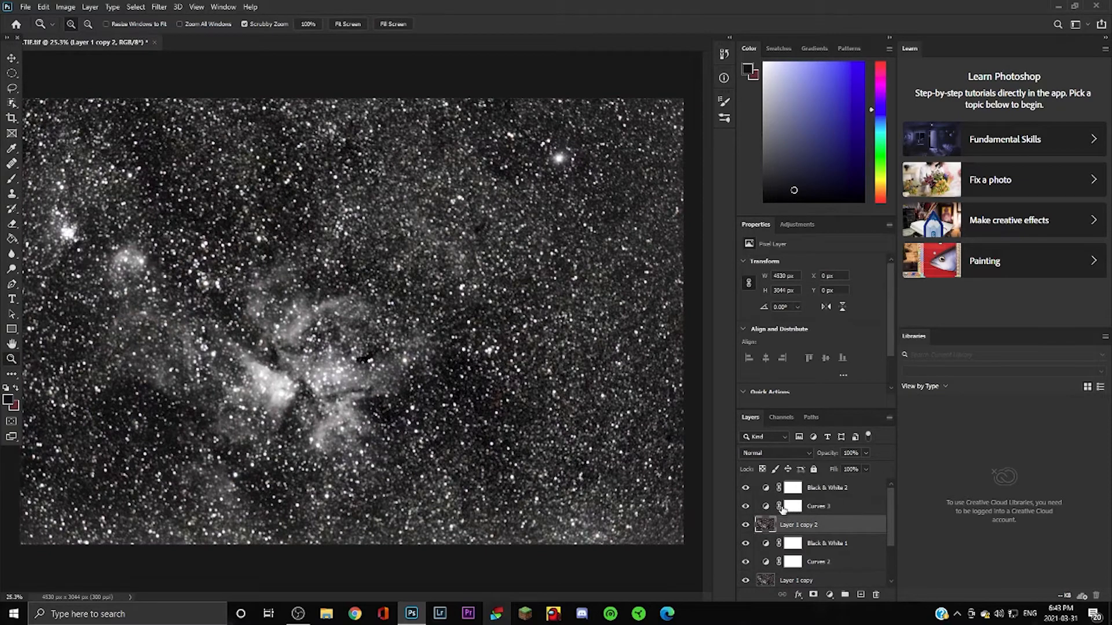
left_click(813, 596)
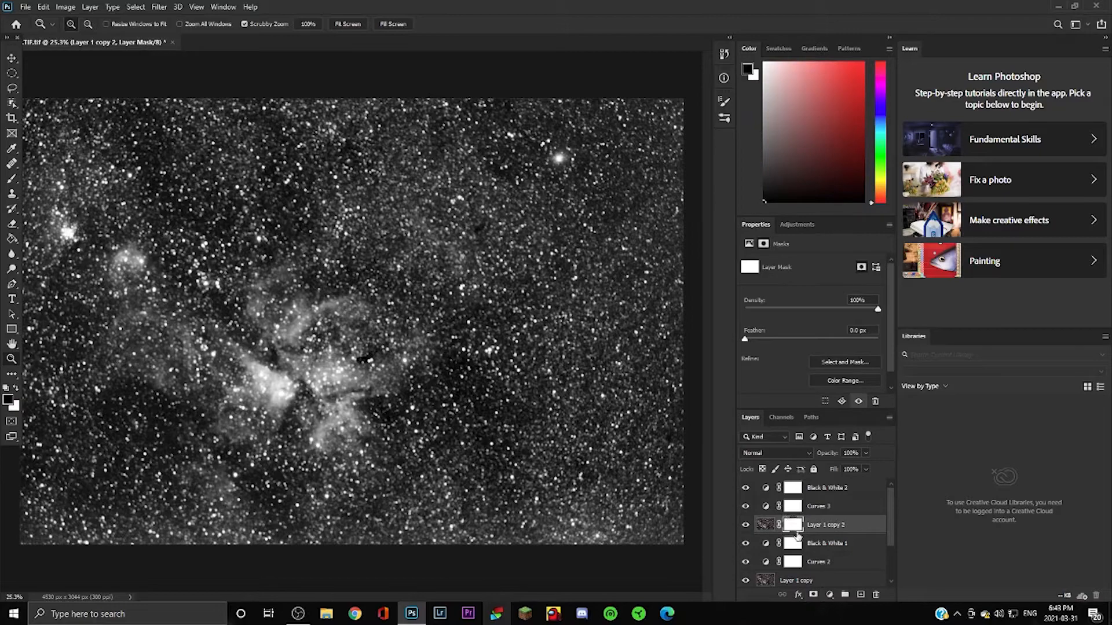
Paste the star image into the mask, invert it so stars turn black, and return to the layer image.
left_click(790, 528, "alt")
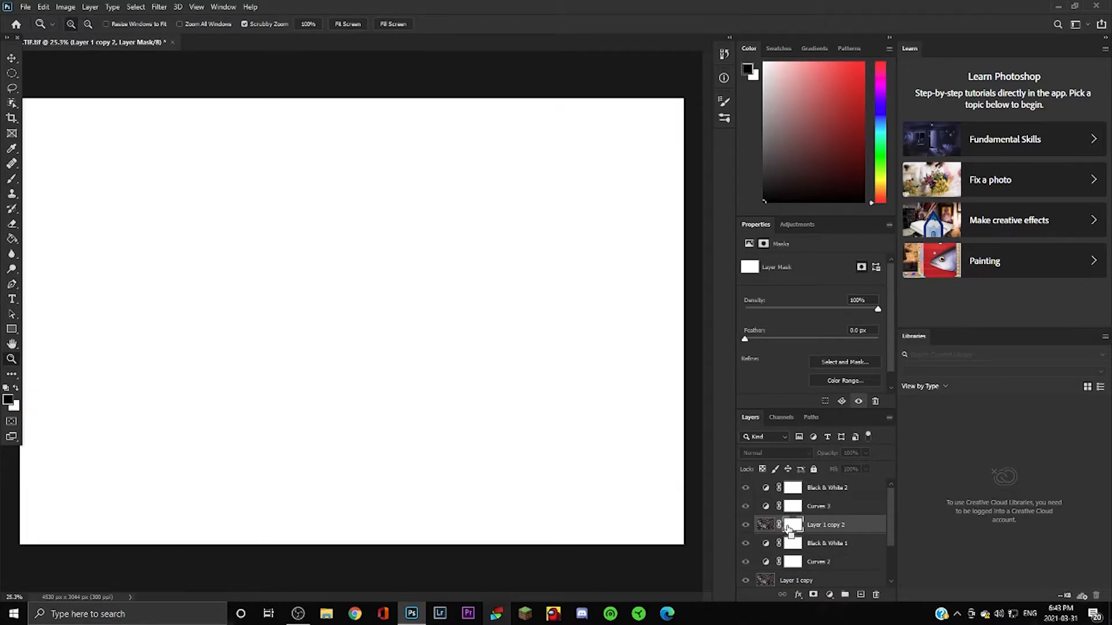
key("ctrl+v")
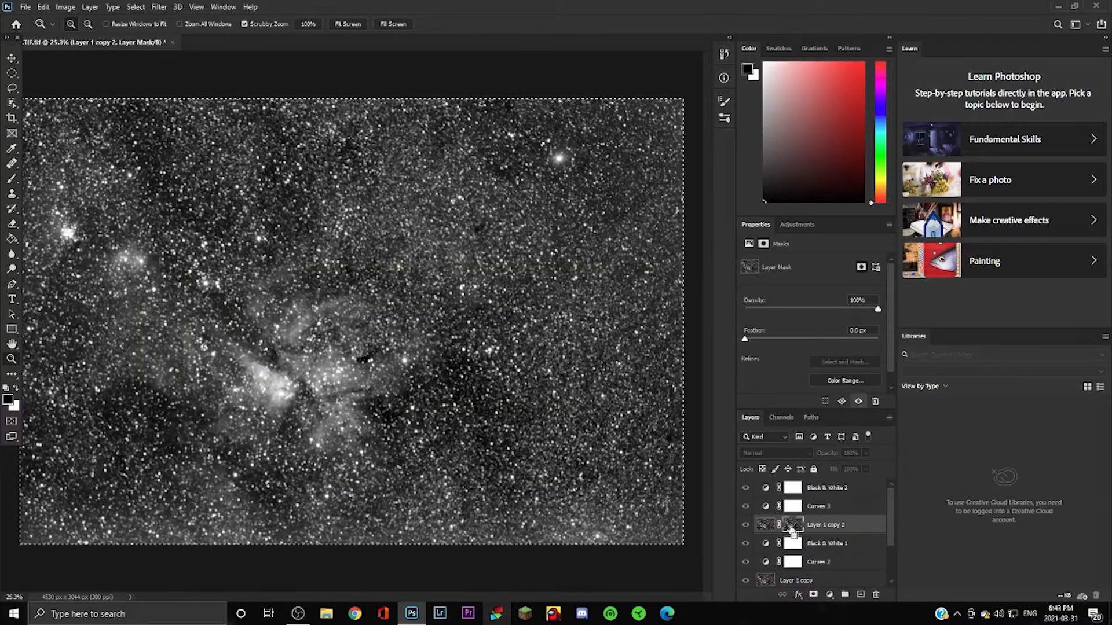
key("ctrl+i")
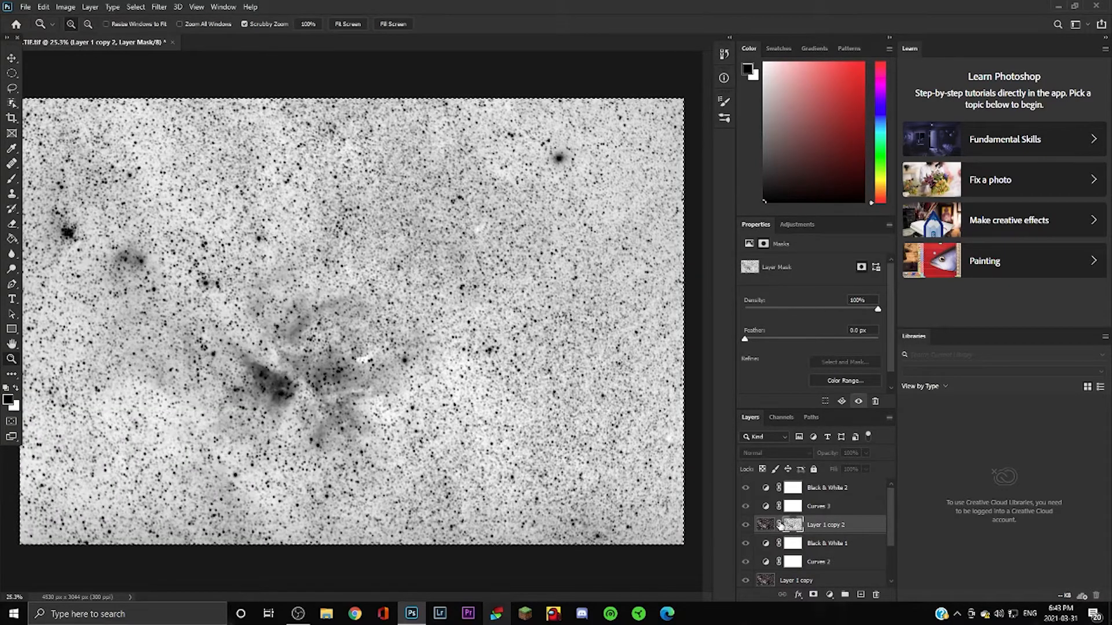
left_click(780, 524)
left_click(776, 524)
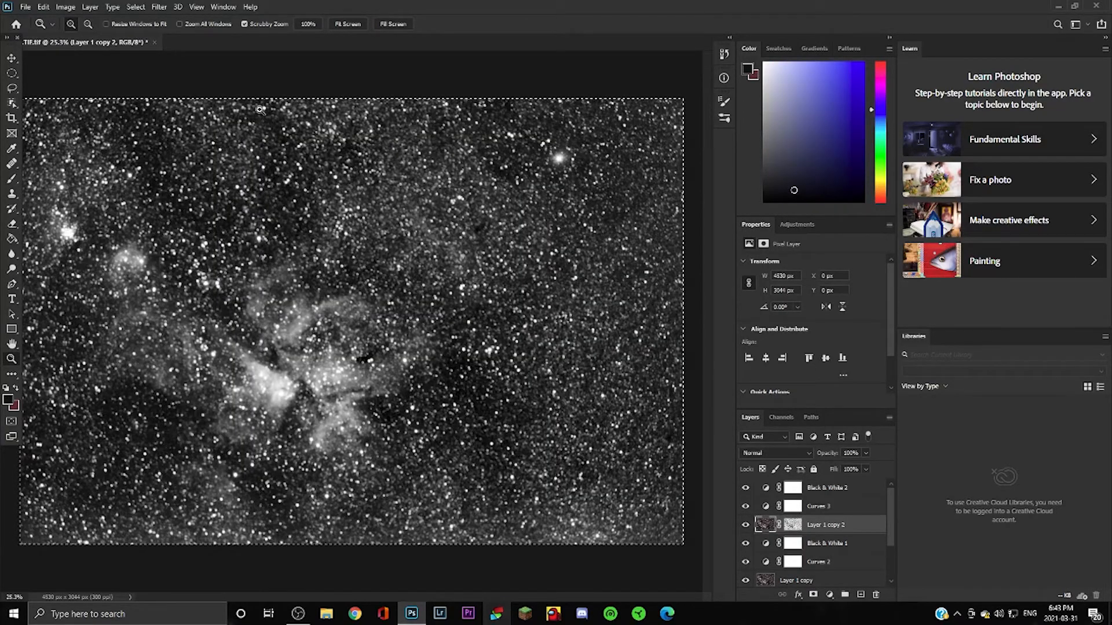
left_click(66, 7)
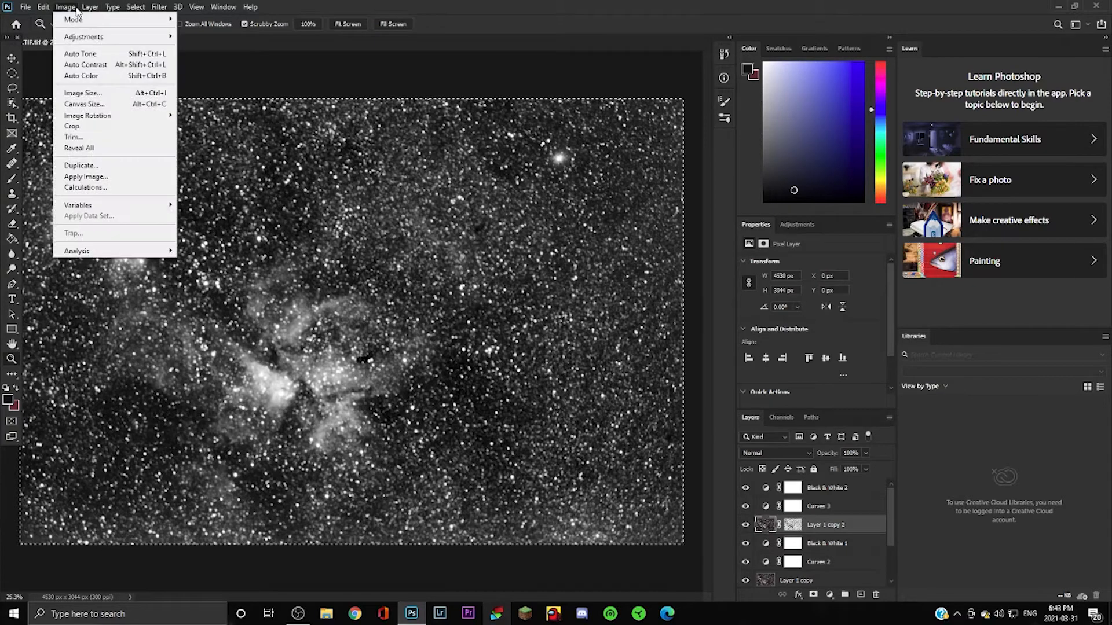
mouse_move(91, 7)
mouse_move(152, 8)
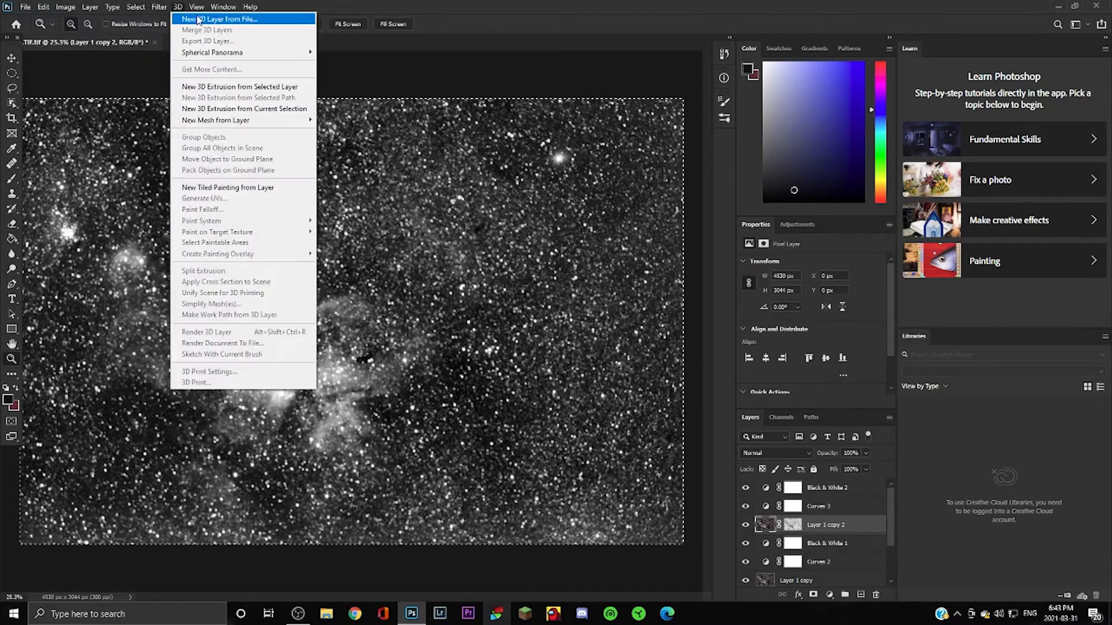
mouse_move(223, 7)
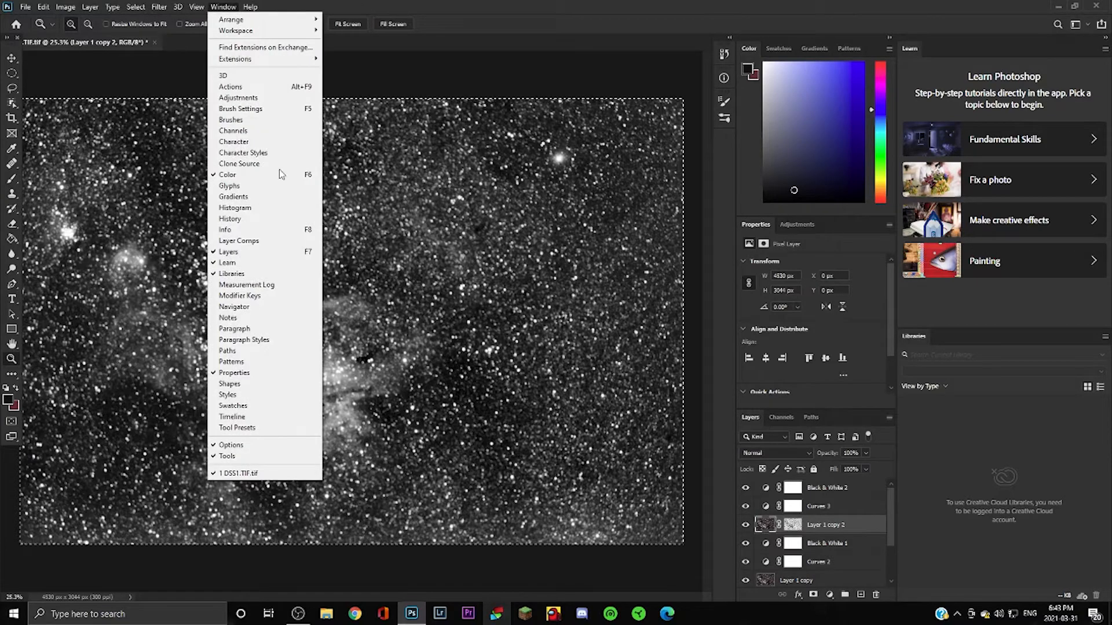
left_click(844, 530)
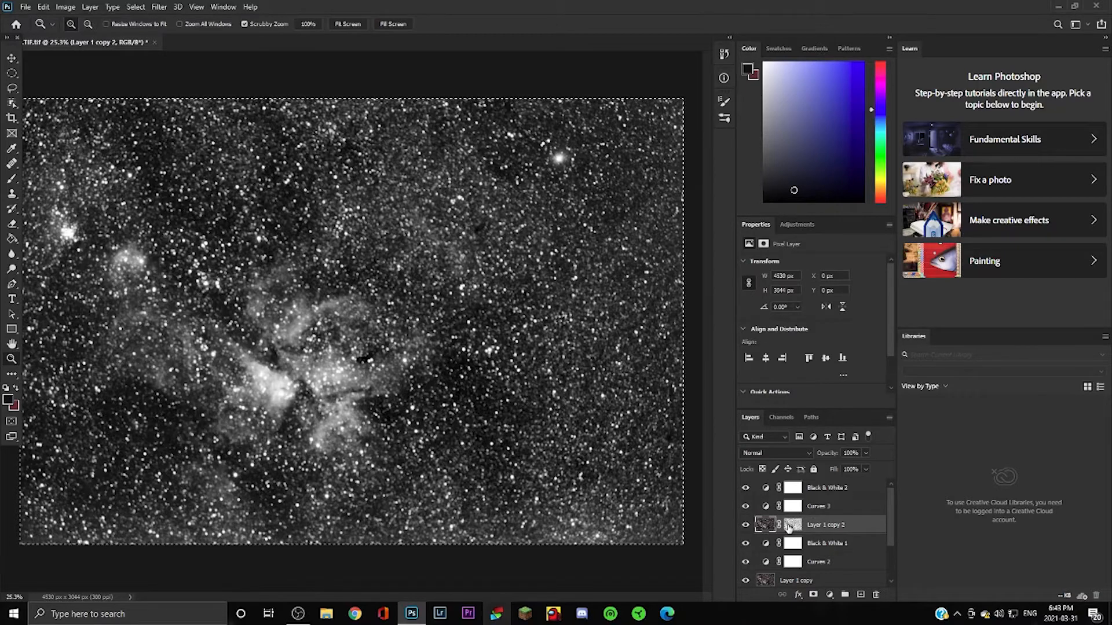
left_click(789, 526)
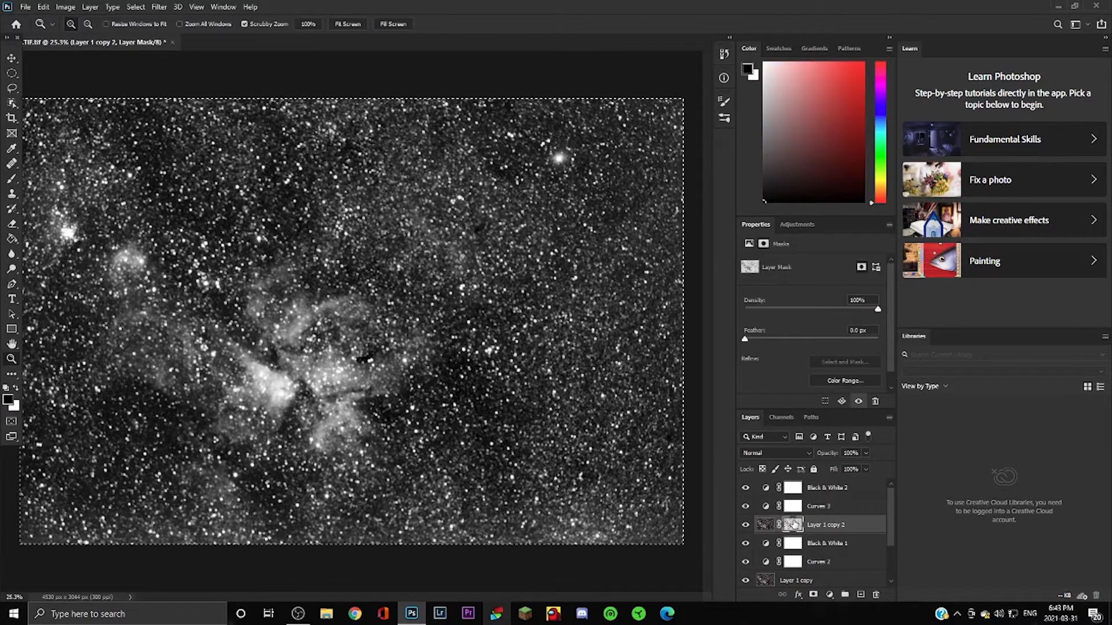
left_click(794, 527, "alt")
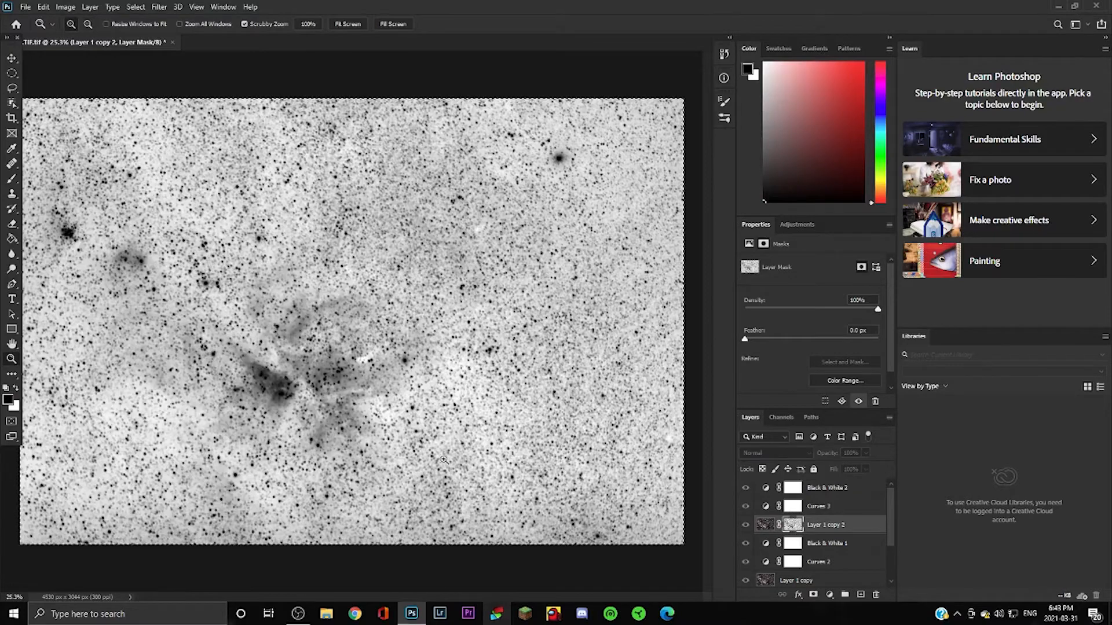
left_click(263, 370)
left_click(263, 370)
left_click(263, 371)
left_click(292, 258)
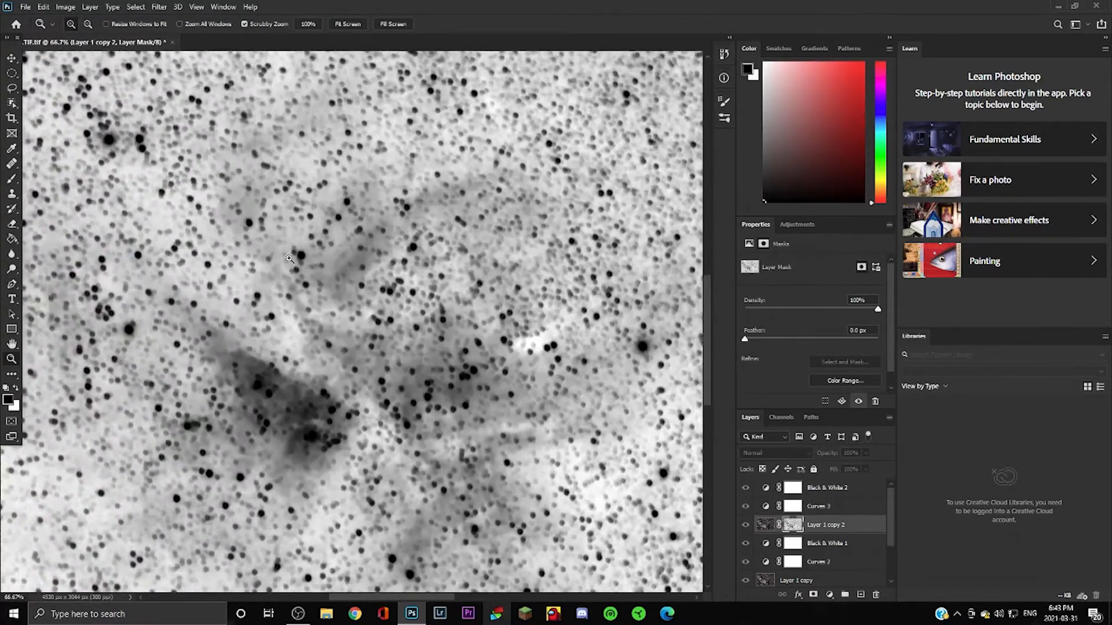
scroll(292, 258, "up", 5)
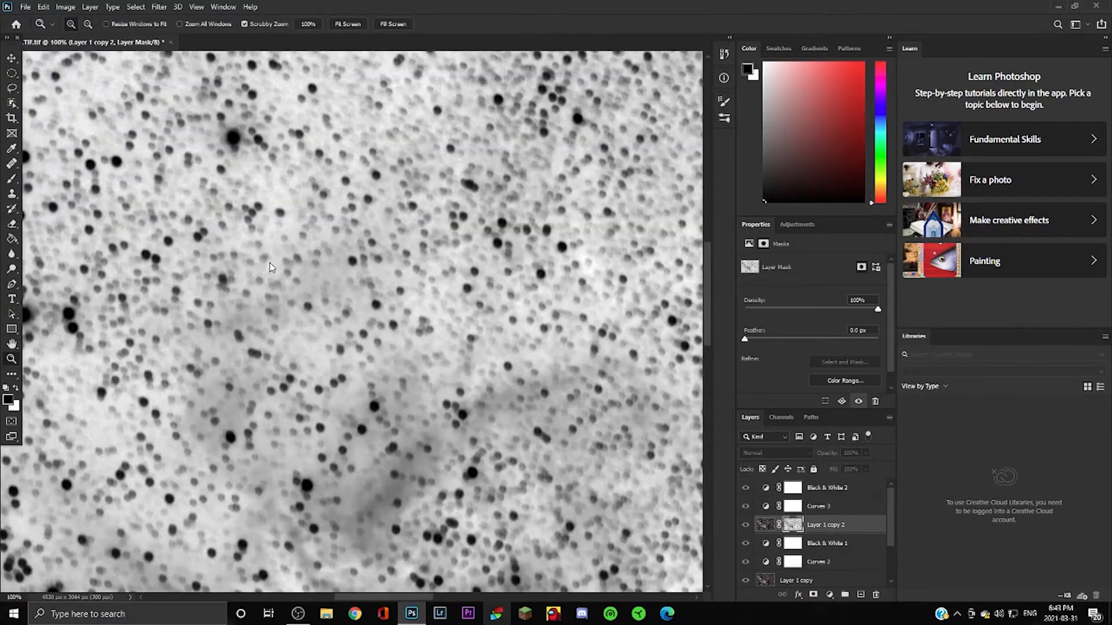
right_click(271, 265)
left_click(288, 277)
right_click(292, 259)
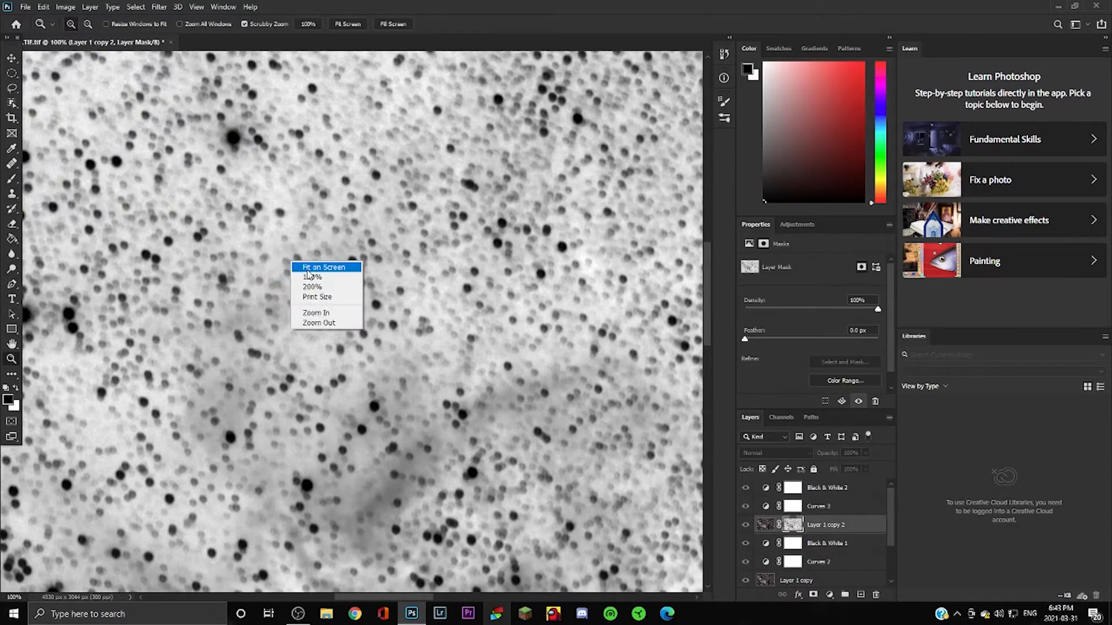
left_click(305, 265)
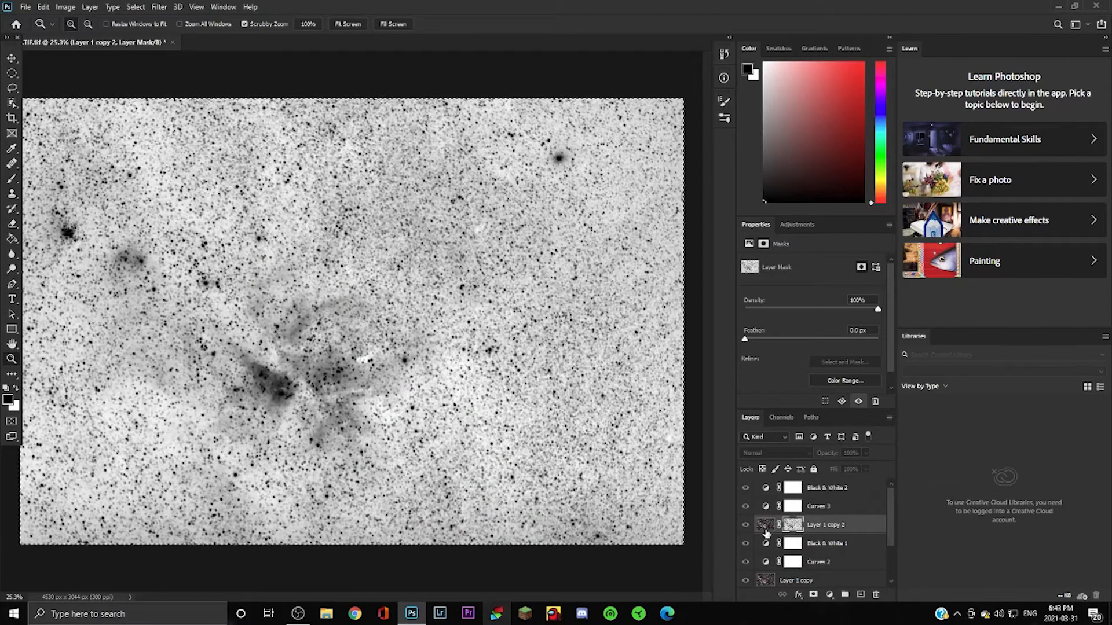
left_click(791, 525, "alt")
left_click(826, 490)
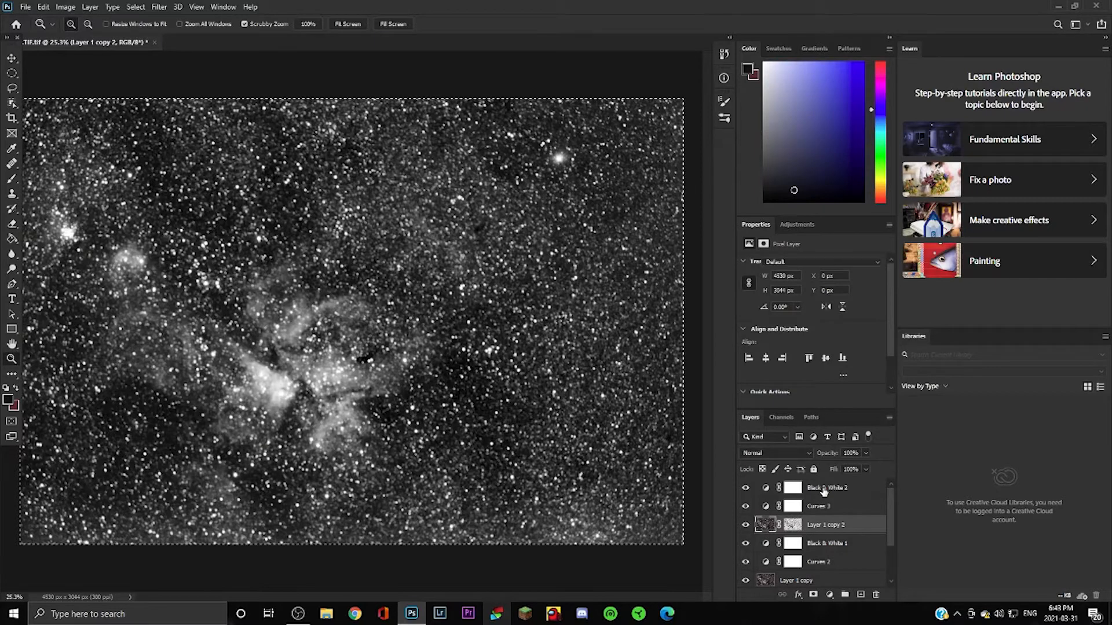
Group the layers from Black & White 2 down to Layer 1 copy into Group 1.
scroll(827, 514, "down", 1)
scroll(822, 547, "up", 1)
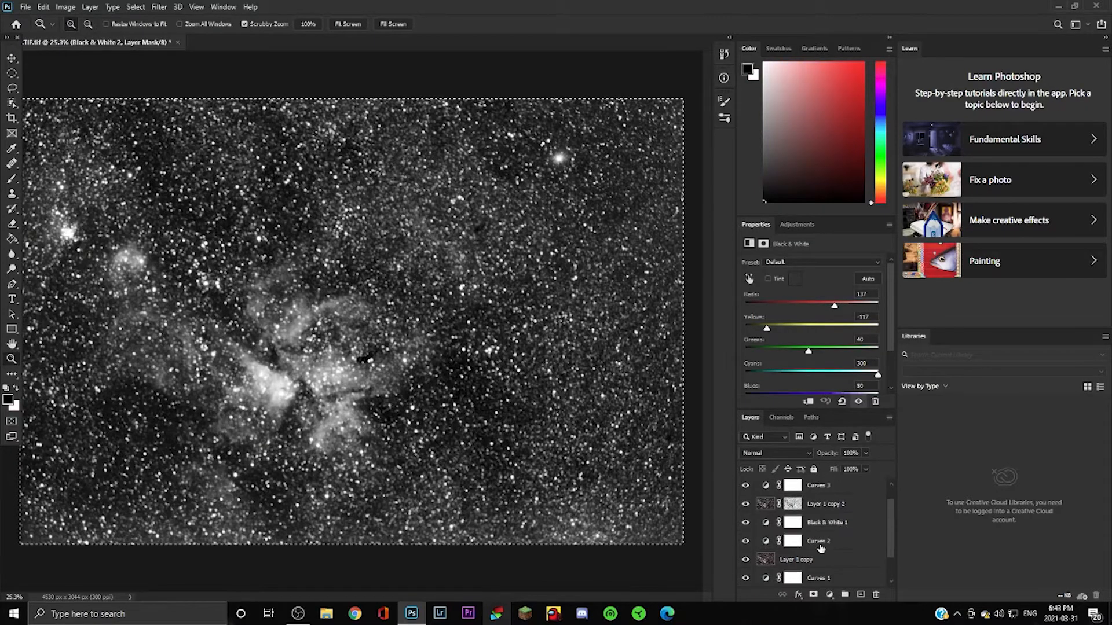
left_click(822, 558, "shift")
scroll(829, 553, "up", 1)
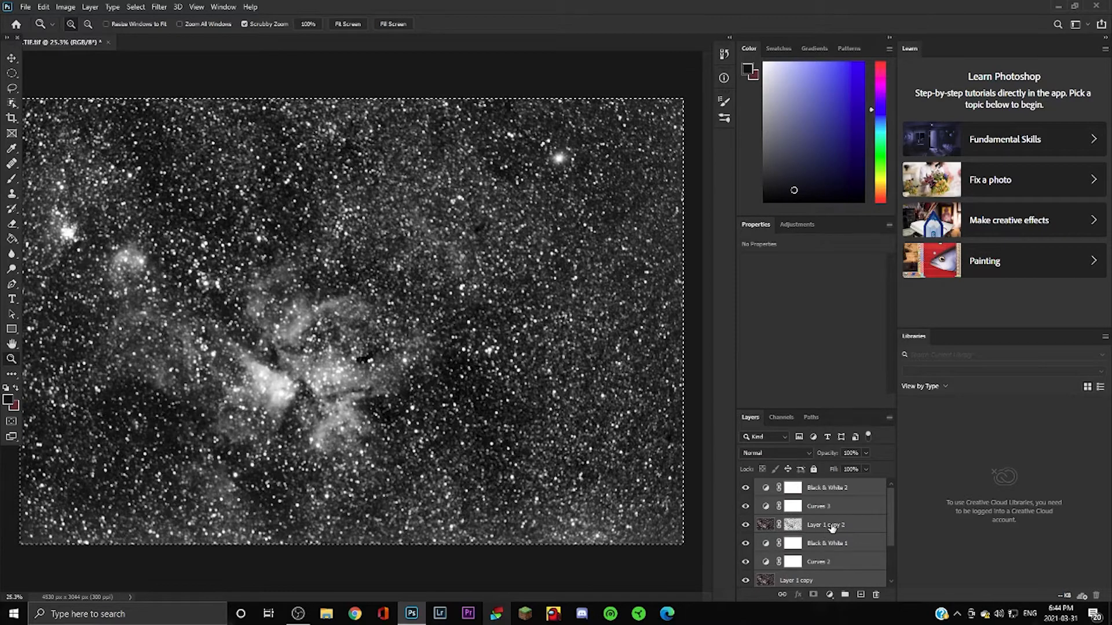
scroll(829, 530, "down", 2)
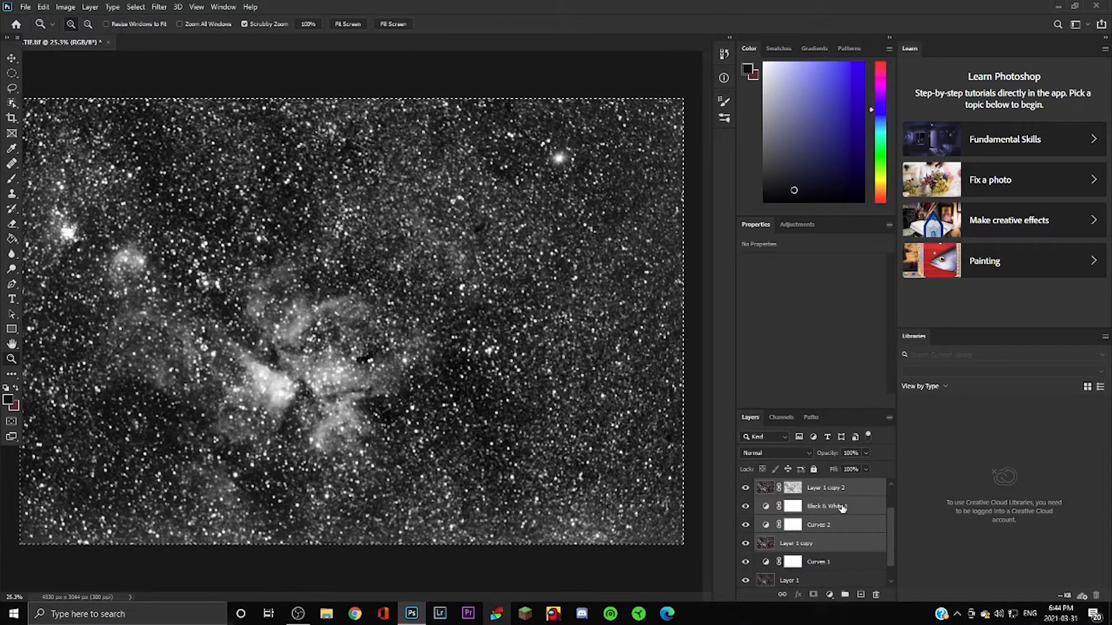
left_click_drag(842, 507, 844, 591)
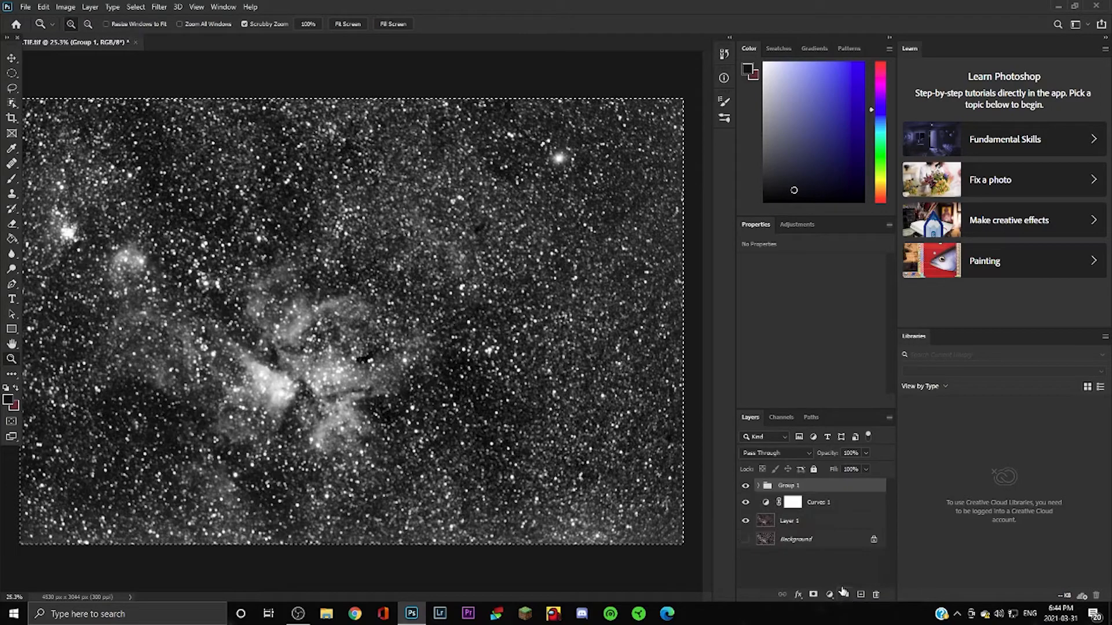
Set Group 1 to Luminosity blending, show Background and hide Group 1 to compare.
left_click(753, 453)
left_click(776, 590)
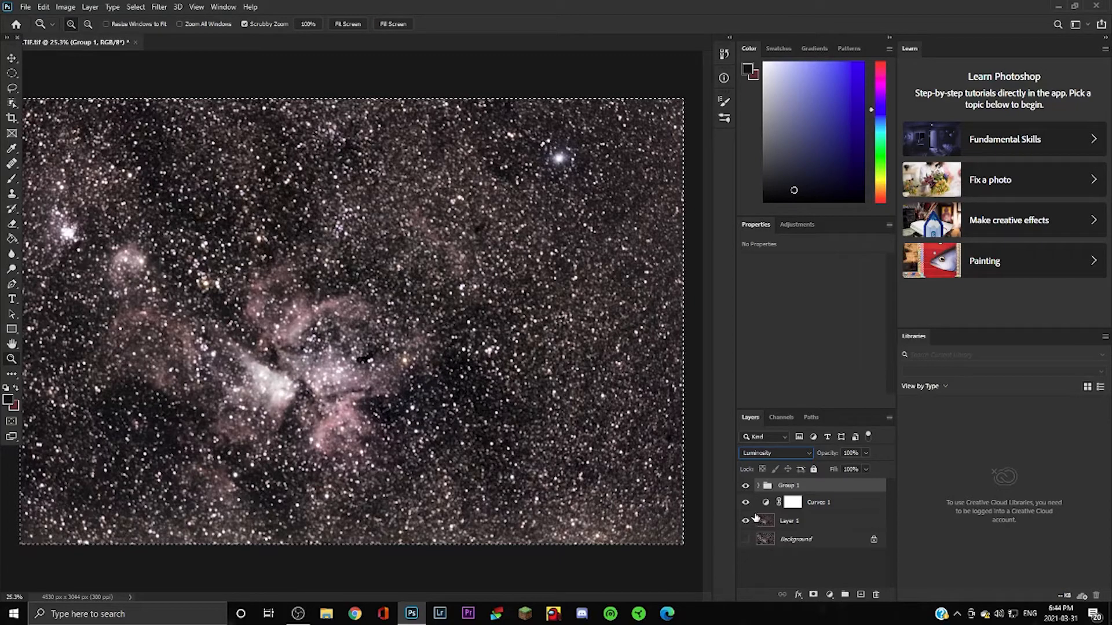
left_click(745, 539)
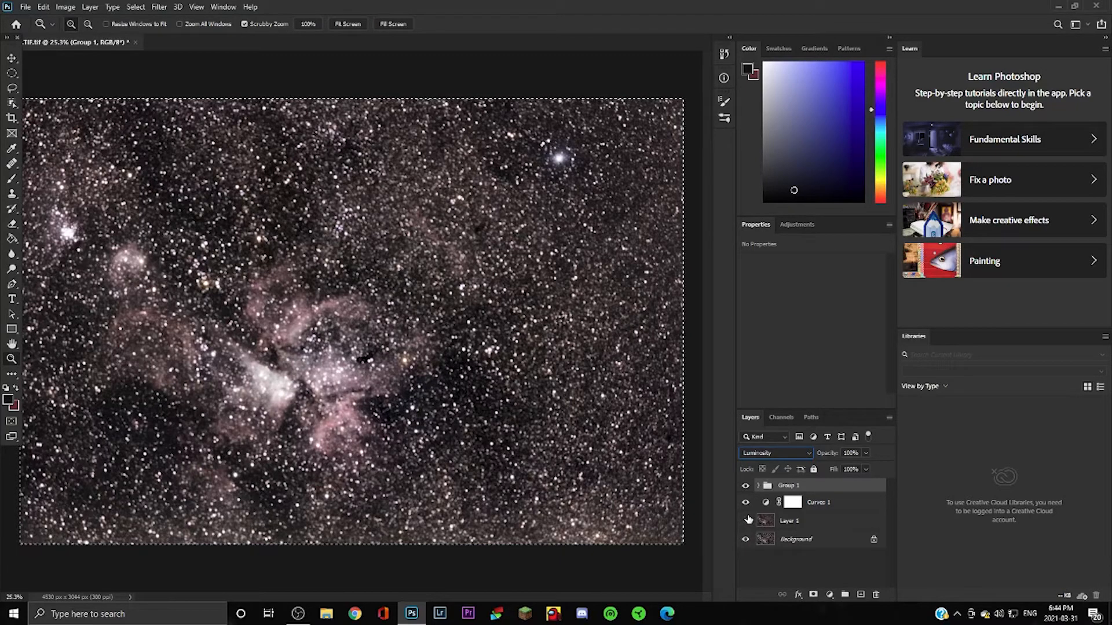
left_click(746, 485)
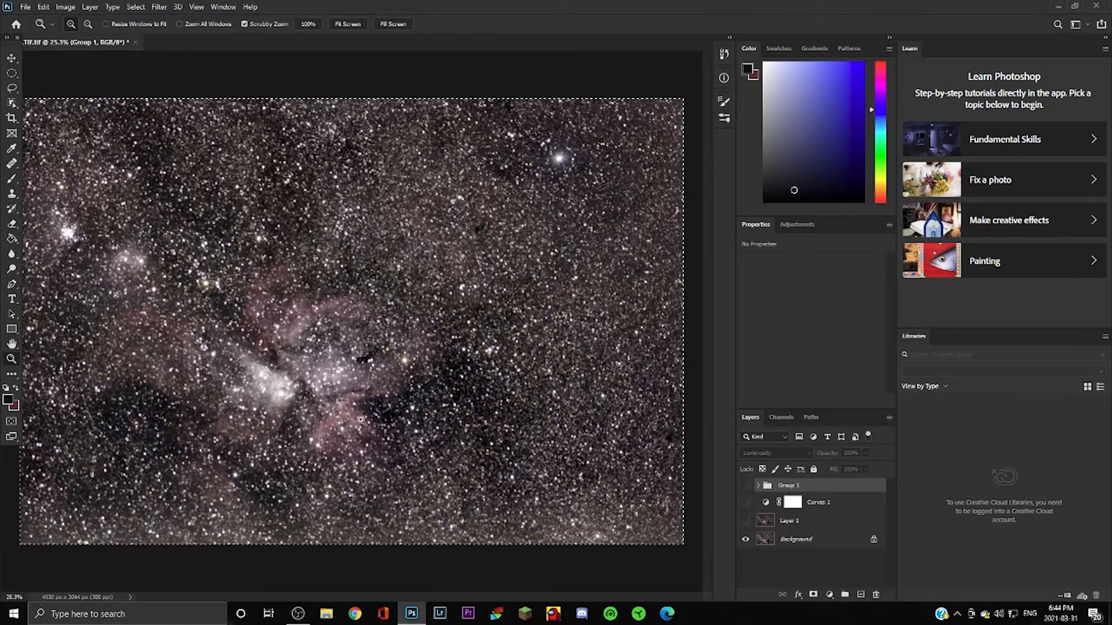
Show Layer 1, Curves 1 and Group 1, toggling Group 1 to compare the result.
left_click(745, 520)
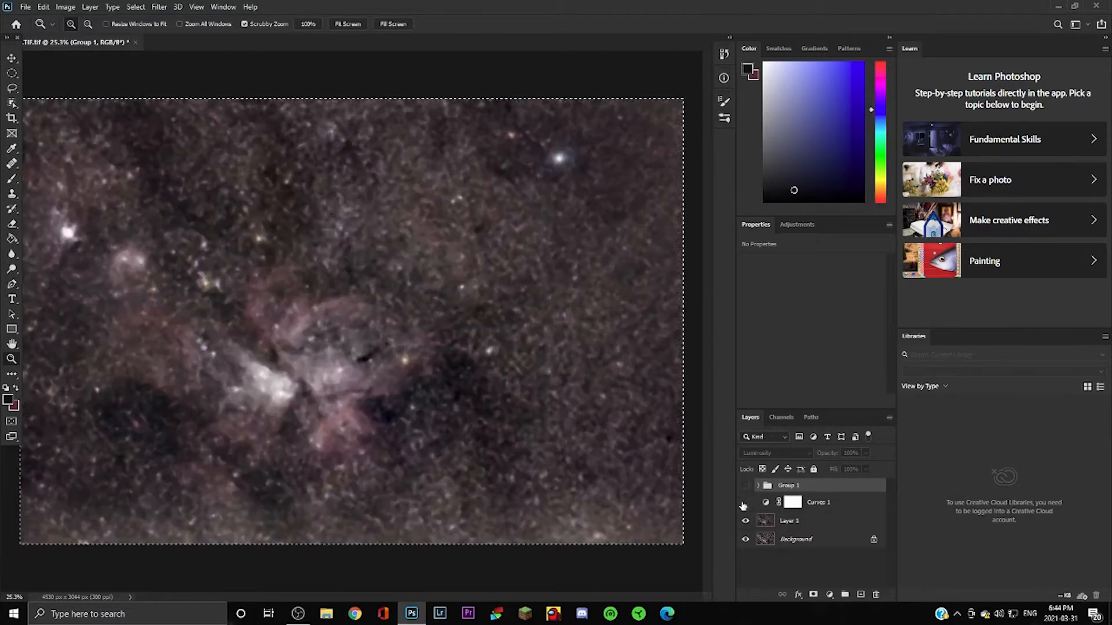
left_click(745, 502)
left_click(747, 485)
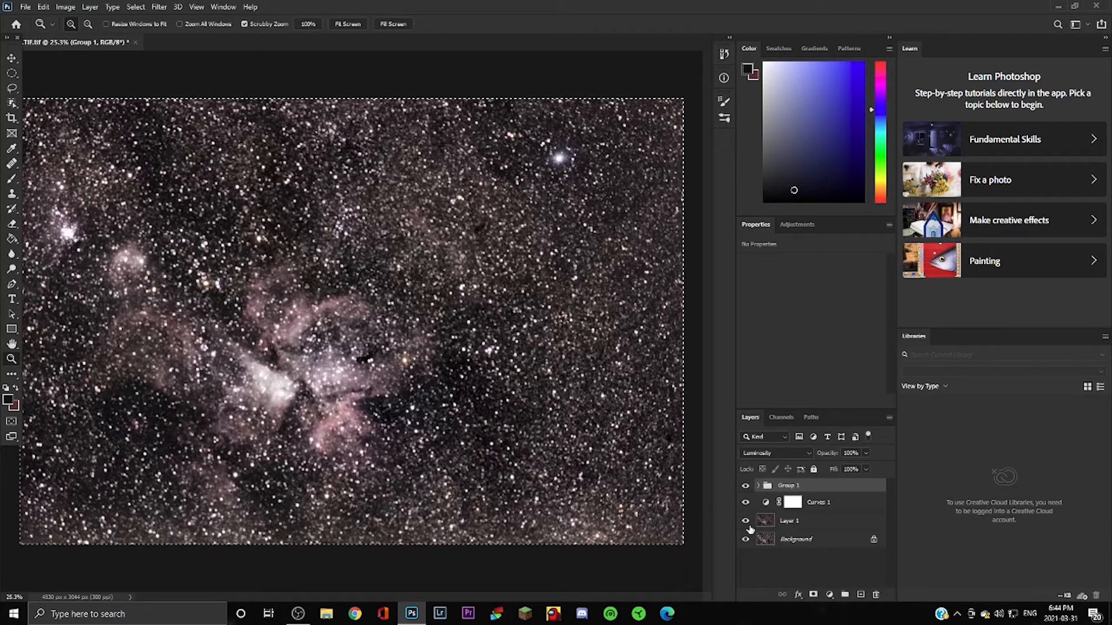
left_click(805, 522)
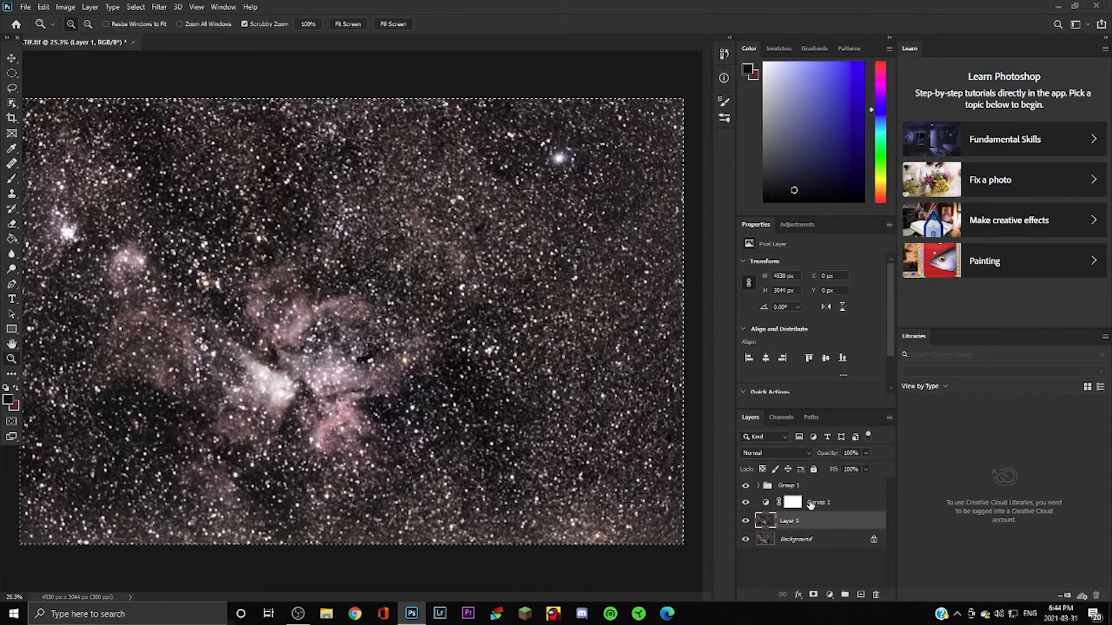
left_click(831, 491, "shift")
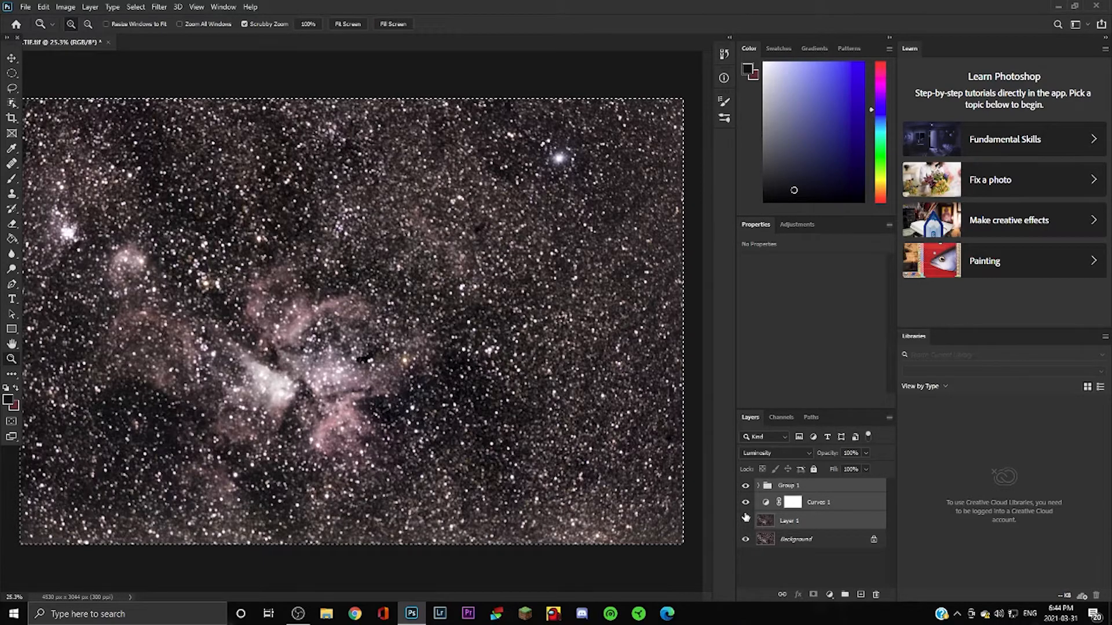
left_click(854, 498)
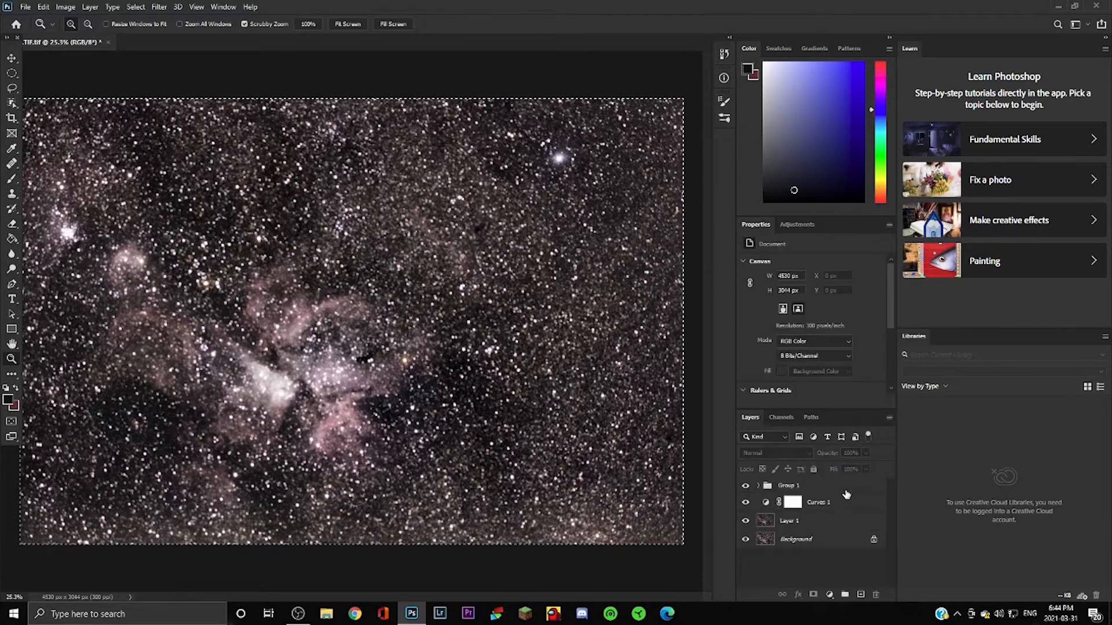
left_click(847, 488)
left_click(744, 486)
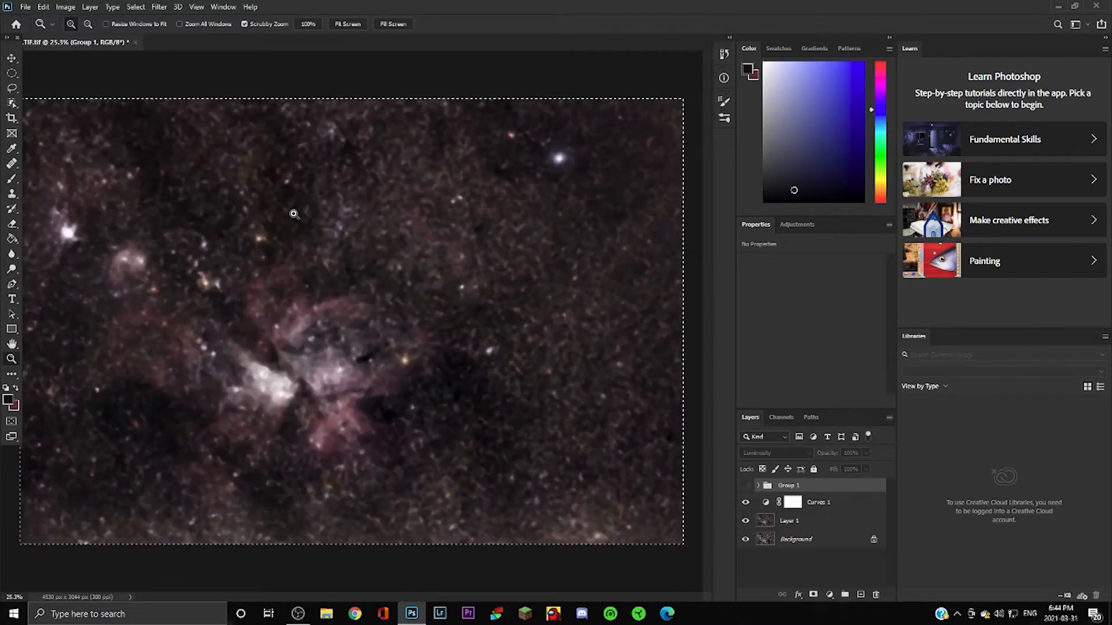
left_click(745, 485)
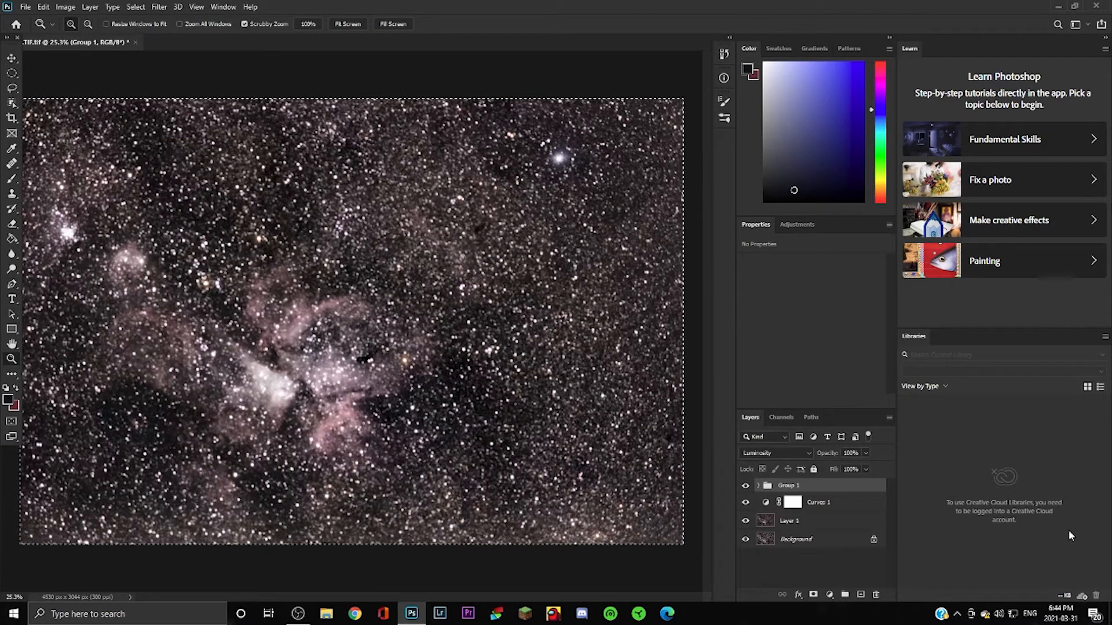
Deselect the image and zoom the canvas out slightly.
left_click(136, 7)
left_click(148, 29)
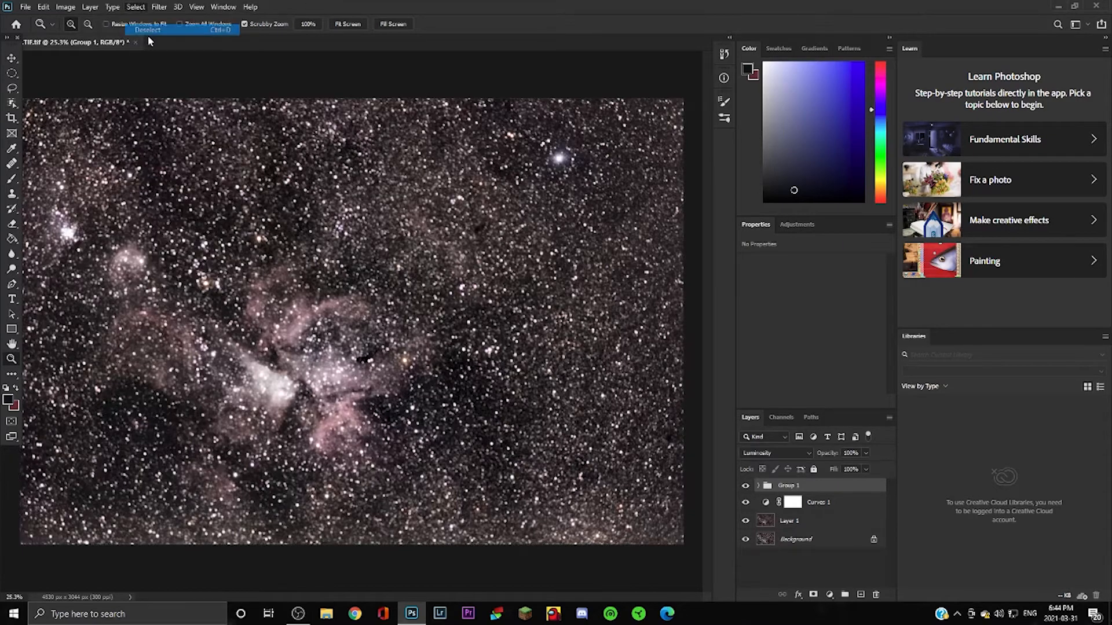
right_click(342, 351)
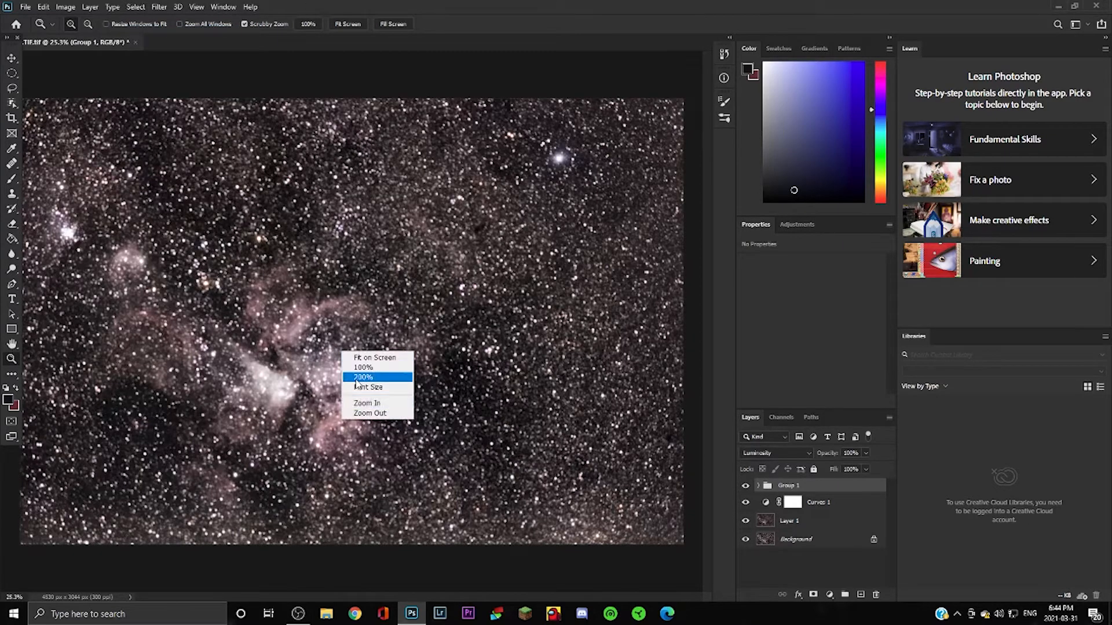
left_click(371, 413)
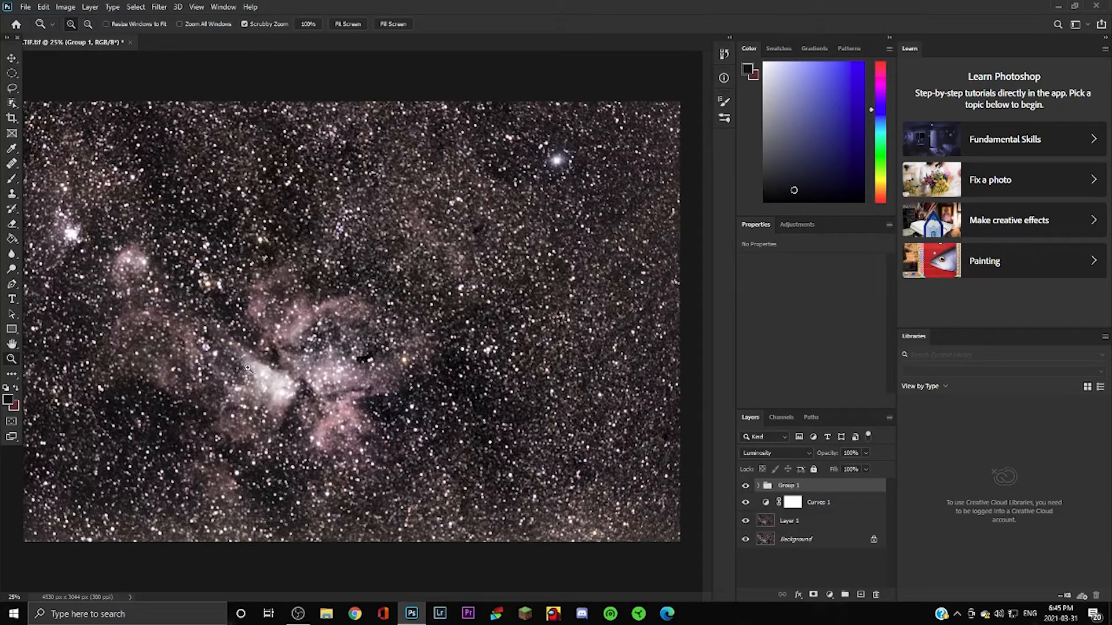
Switch to the Move tool and select all four layers from Background to Group 1.
left_click(68, 7)
mouse_move(71, 20)
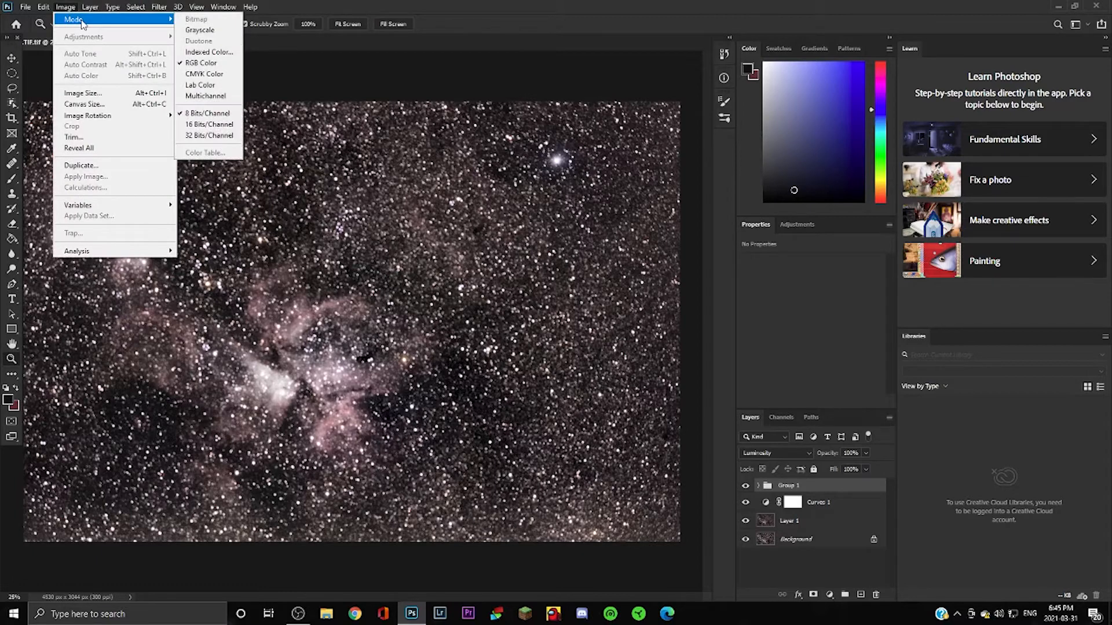
left_click(330, 167)
left_click(12, 58)
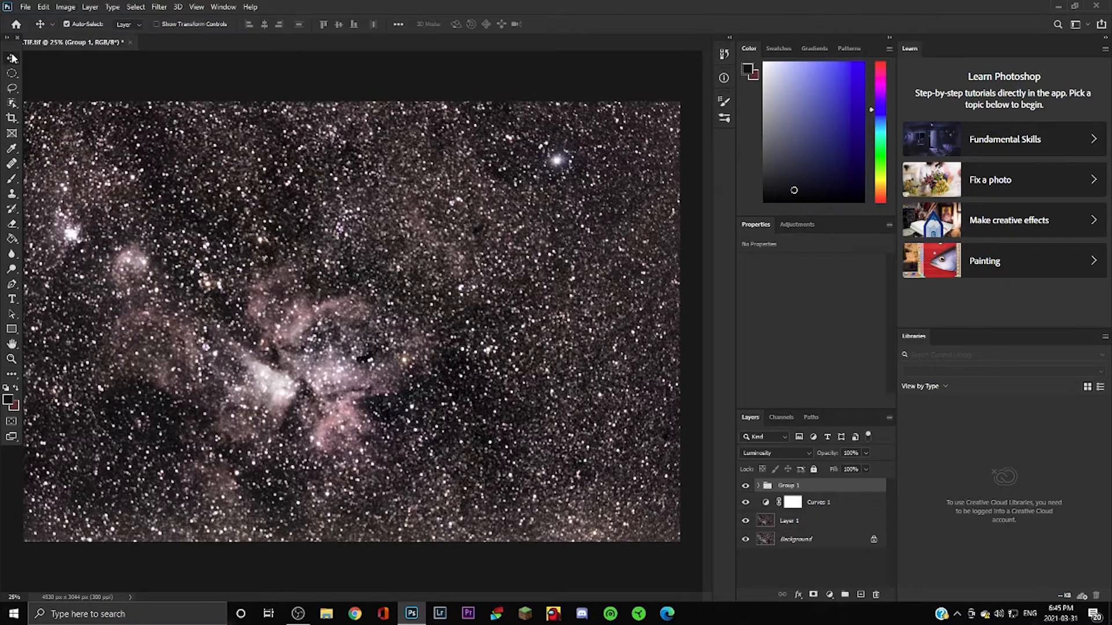
left_click(63, 7)
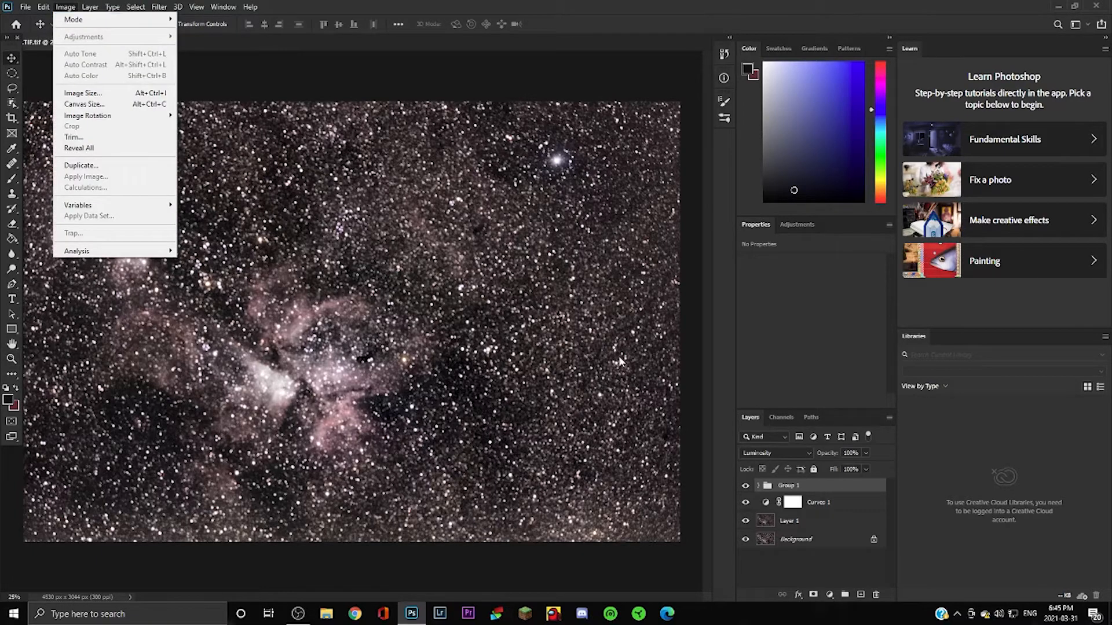
left_click(857, 541)
left_click(847, 524)
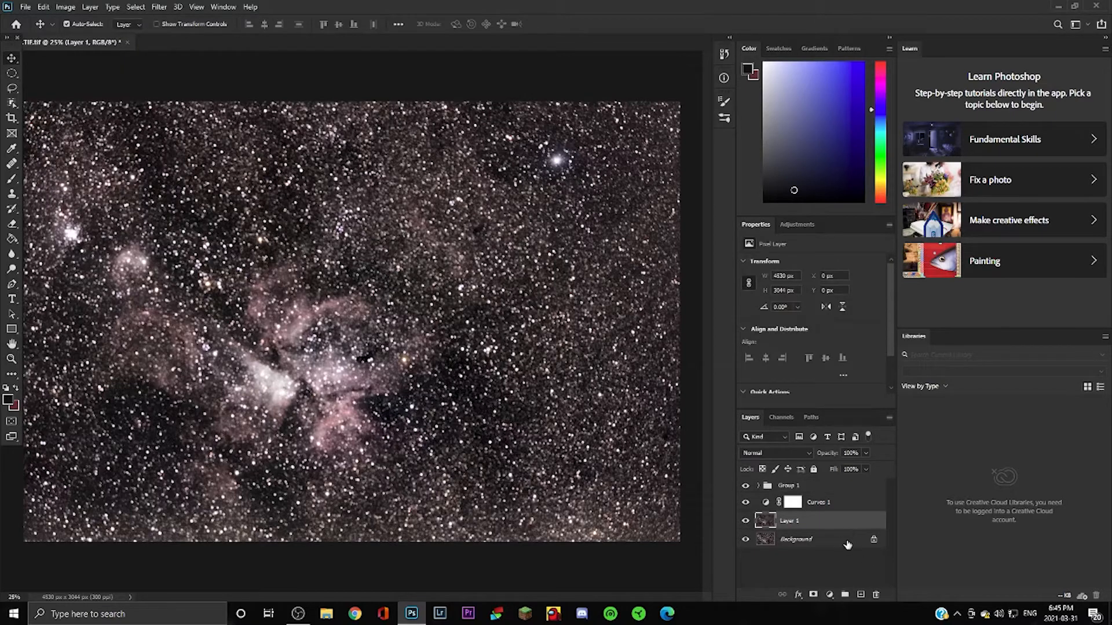
left_click(847, 543)
left_click(835, 491, "shift")
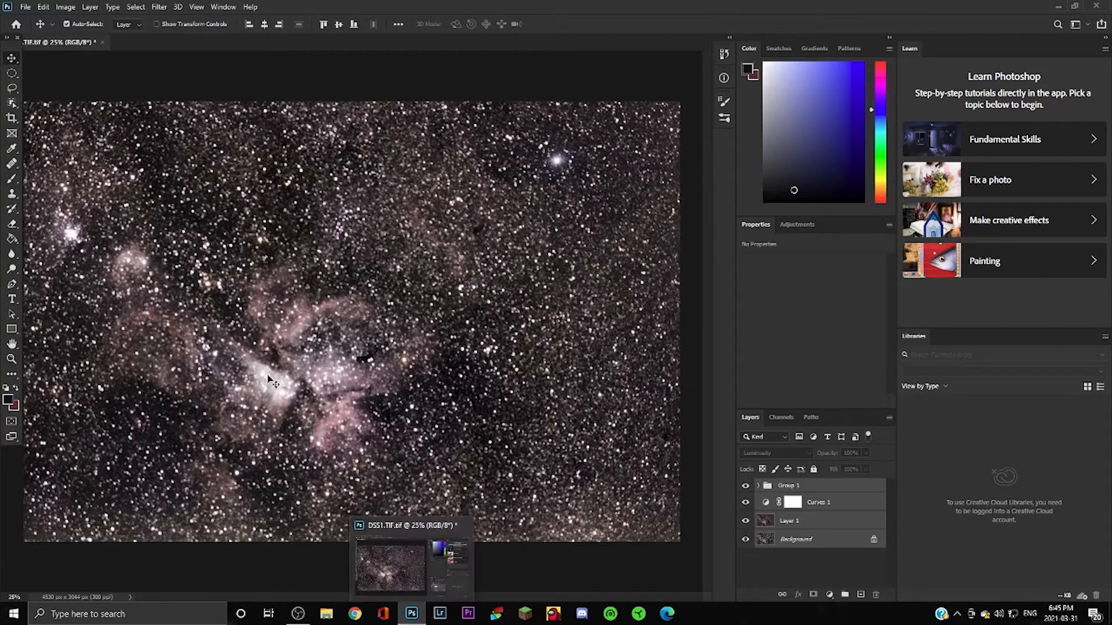
Convert the four selected layers into a single smart object named Group 1.
right_click(858, 515)
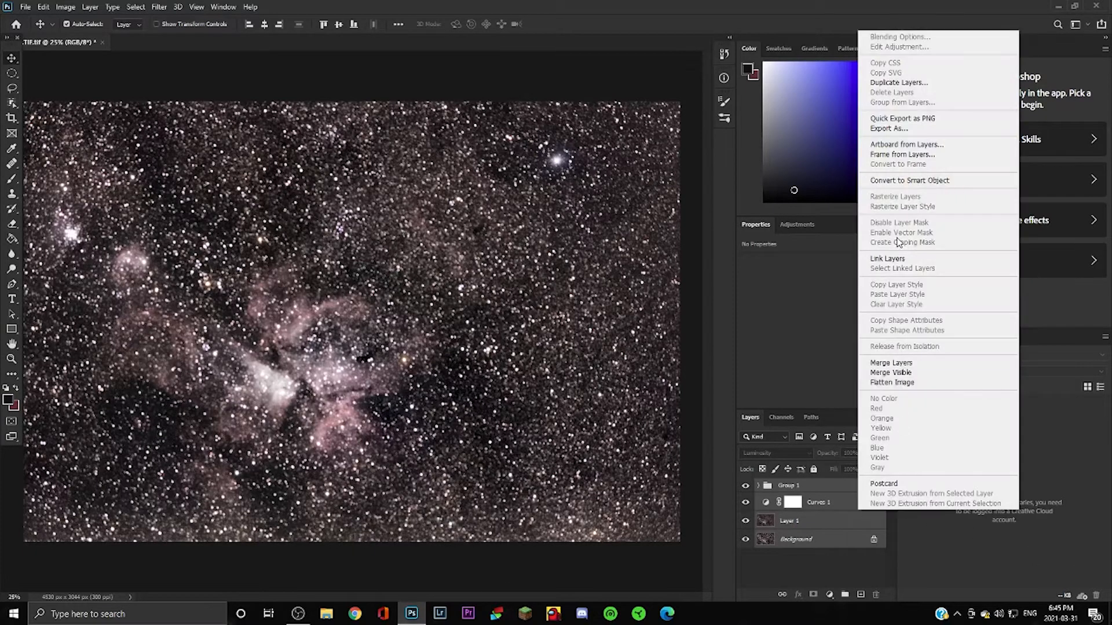
left_click(897, 181)
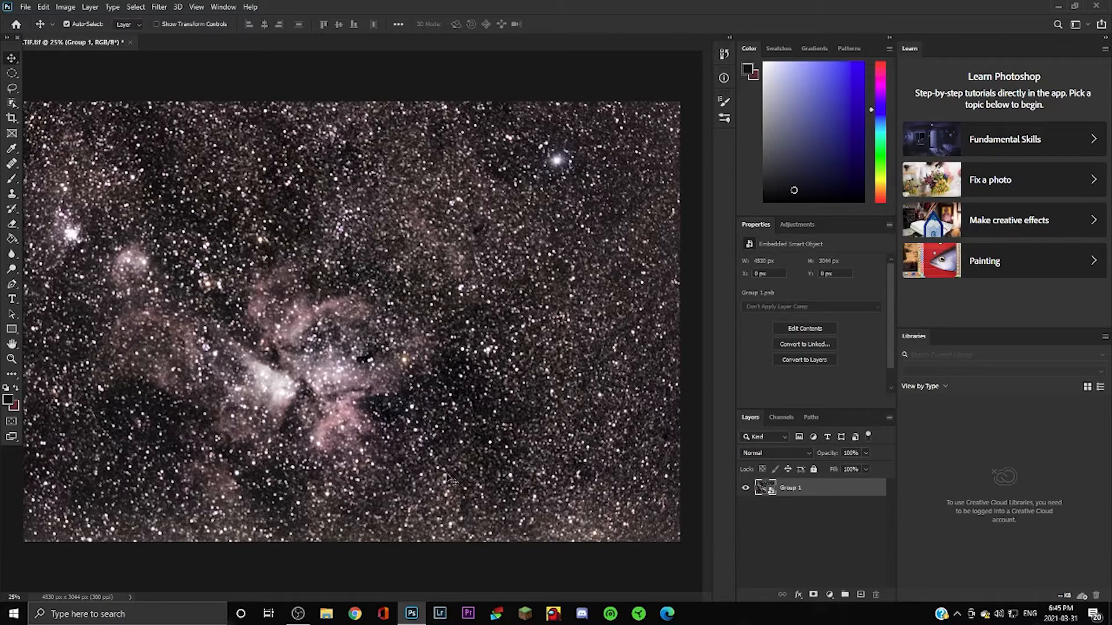
left_click(62, 6)
mouse_move(81, 38)
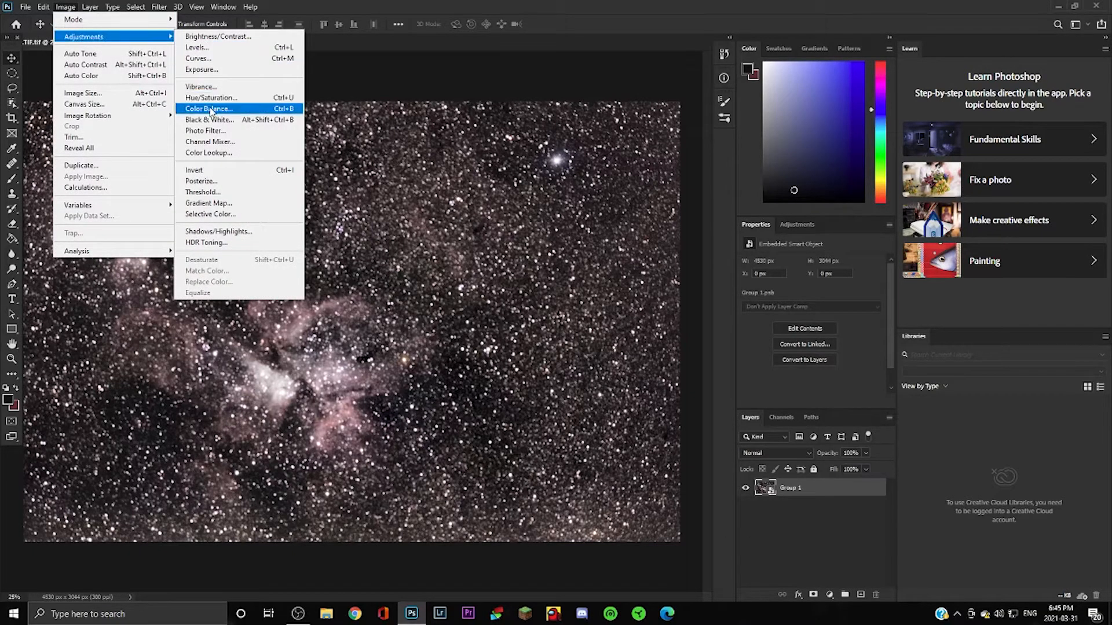
Add a Levels smart filter with black point 9 and gamma 1.18.
left_click(200, 47)
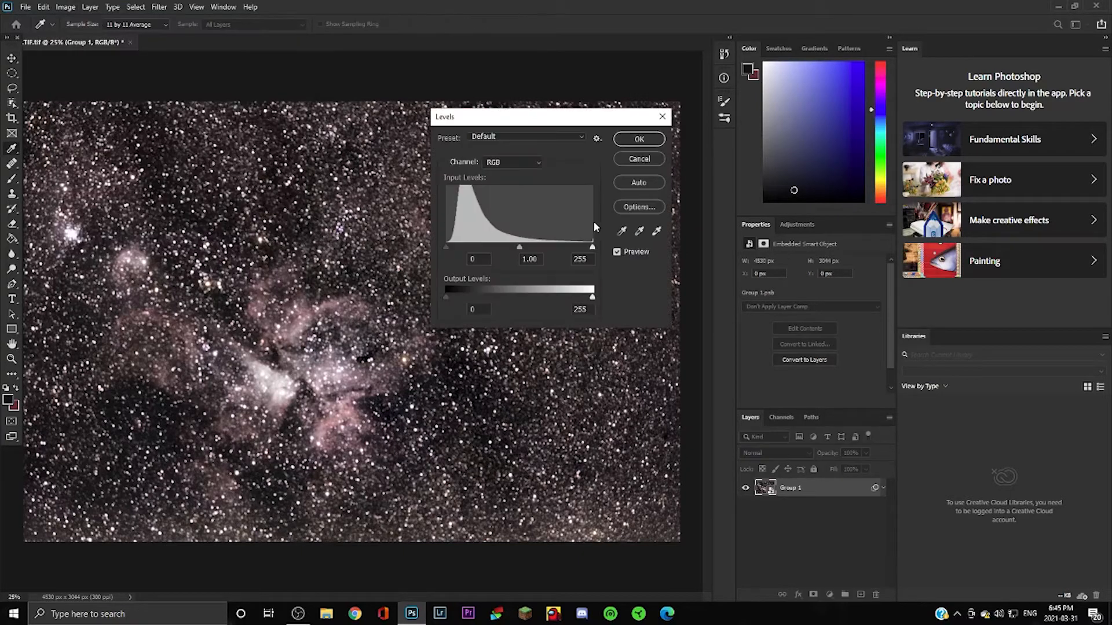
left_click_drag(446, 245, 451, 246)
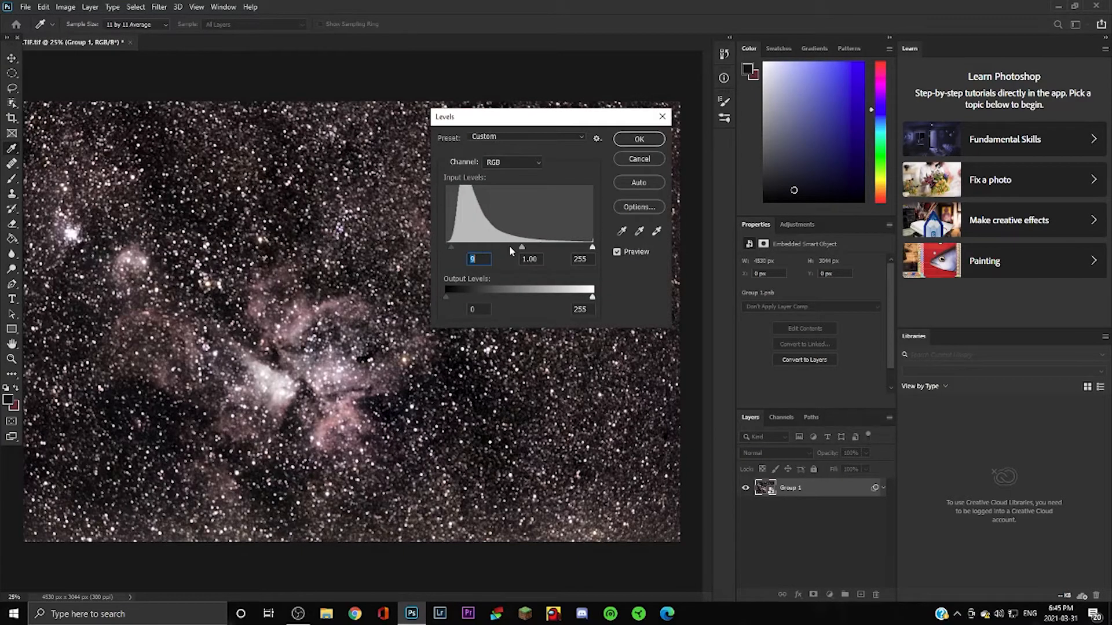
left_click_drag(520, 249, 521, 248)
left_click(639, 139)
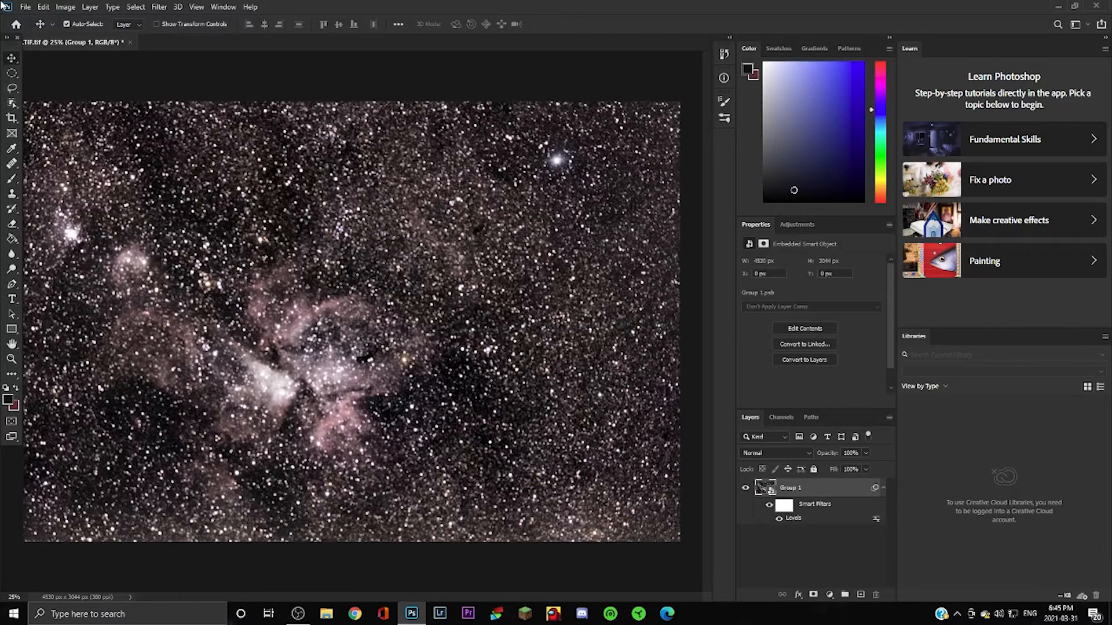
Add a Curves smart filter with an S-curve lifting input 192 to 202.
left_click(64, 6)
mouse_move(113, 38)
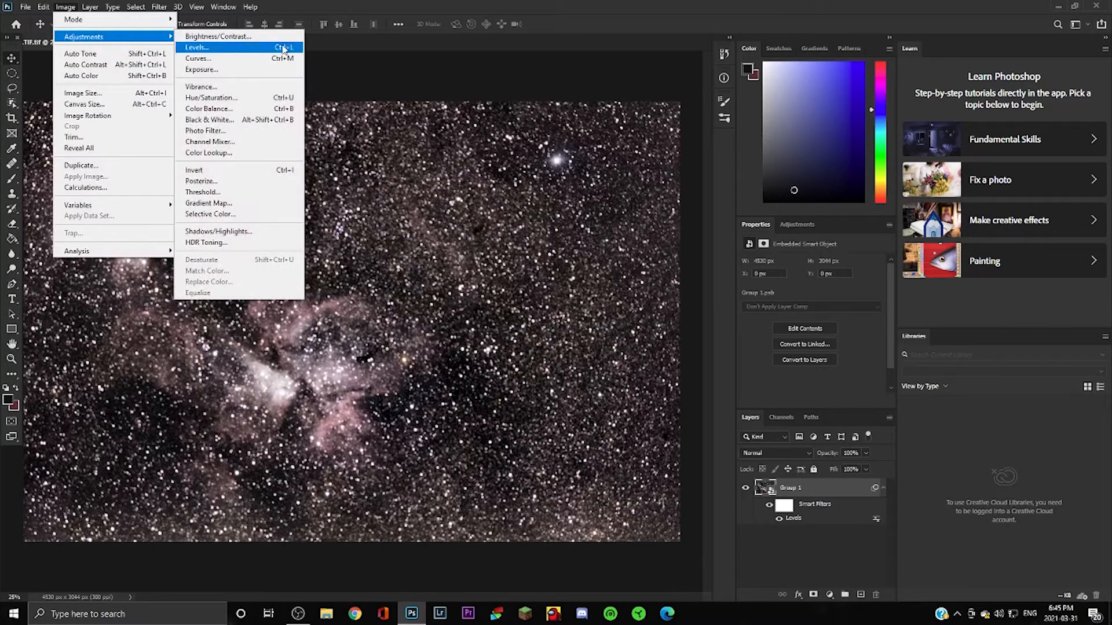
left_click(210, 58)
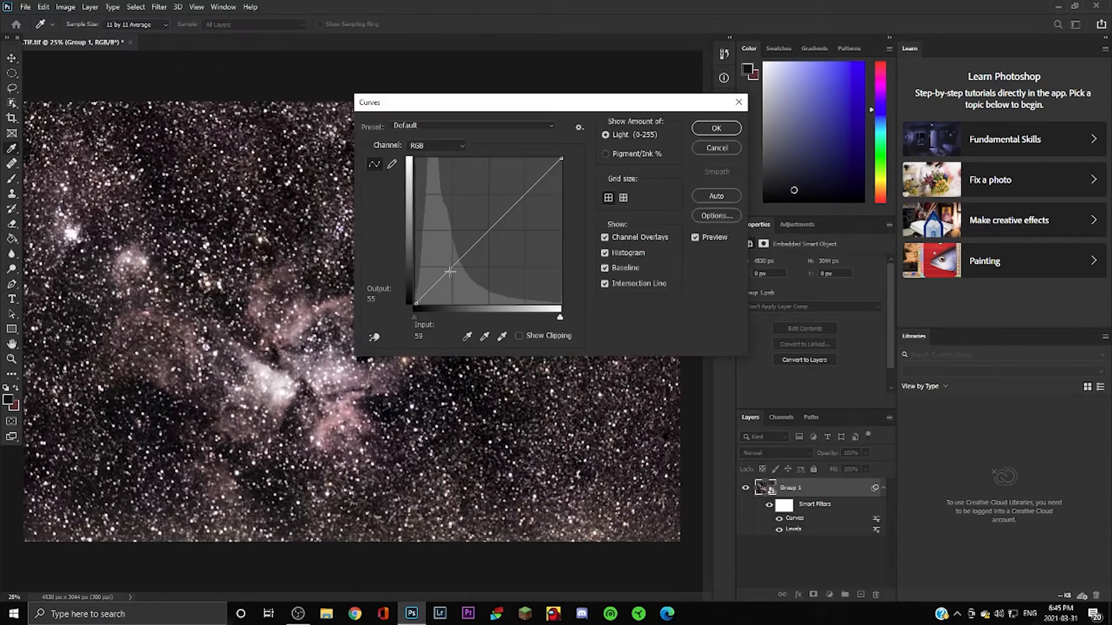
left_click_drag(450, 271, 456, 270)
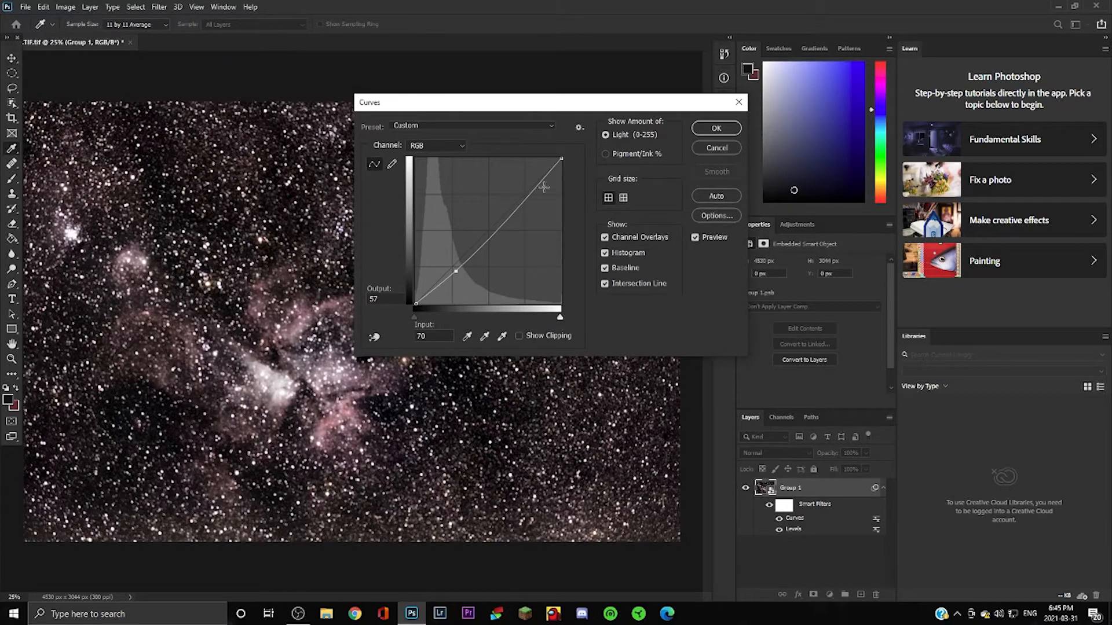
left_click_drag(528, 190, 526, 189)
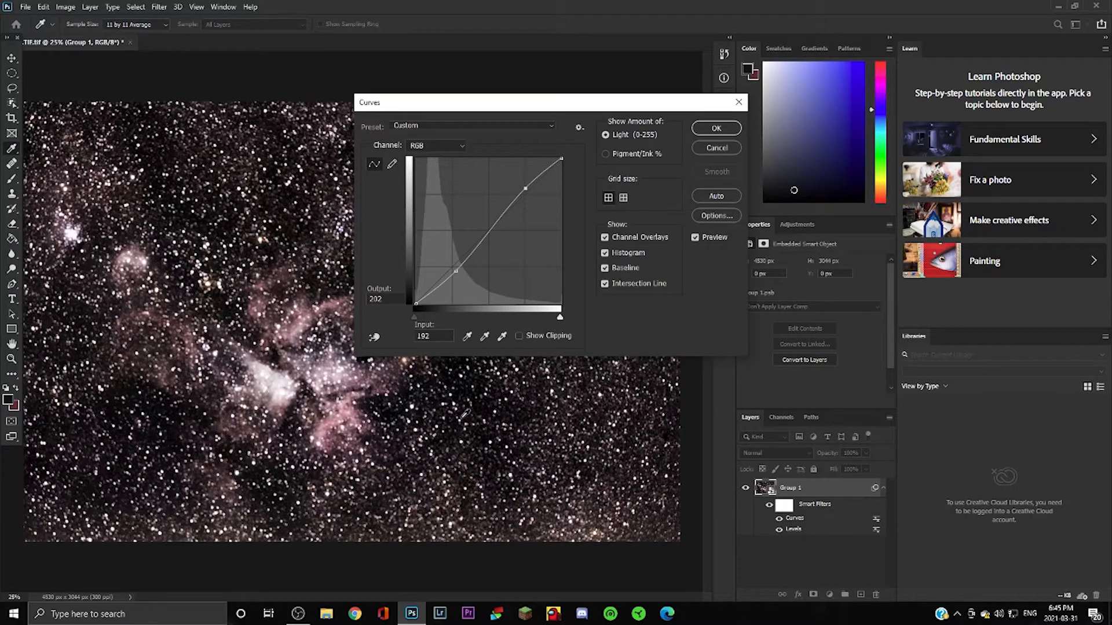
left_click(716, 128)
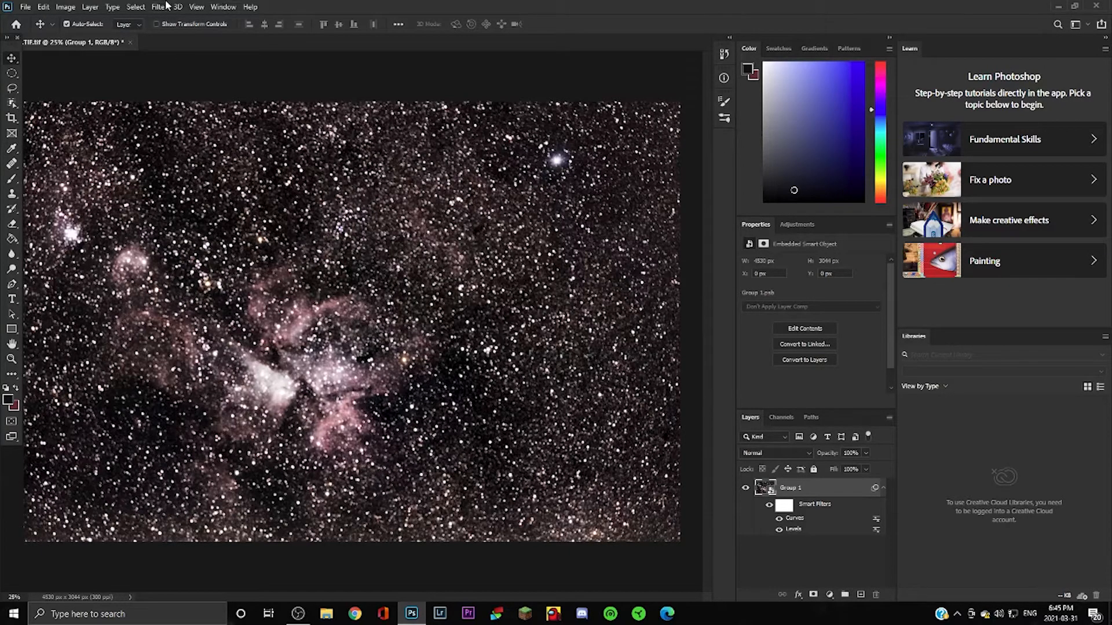
left_click(167, 6)
Apply AstroFlat Pro to Group 1 with Smoothness raised from 85 to 100.
mouse_move(272, 265)
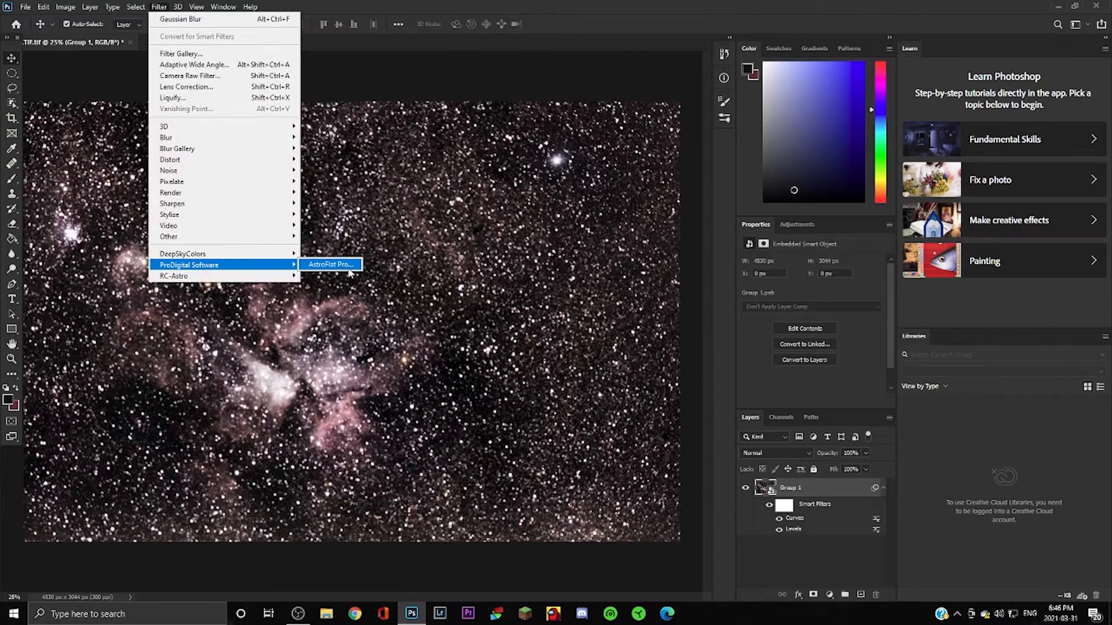
left_click(348, 270)
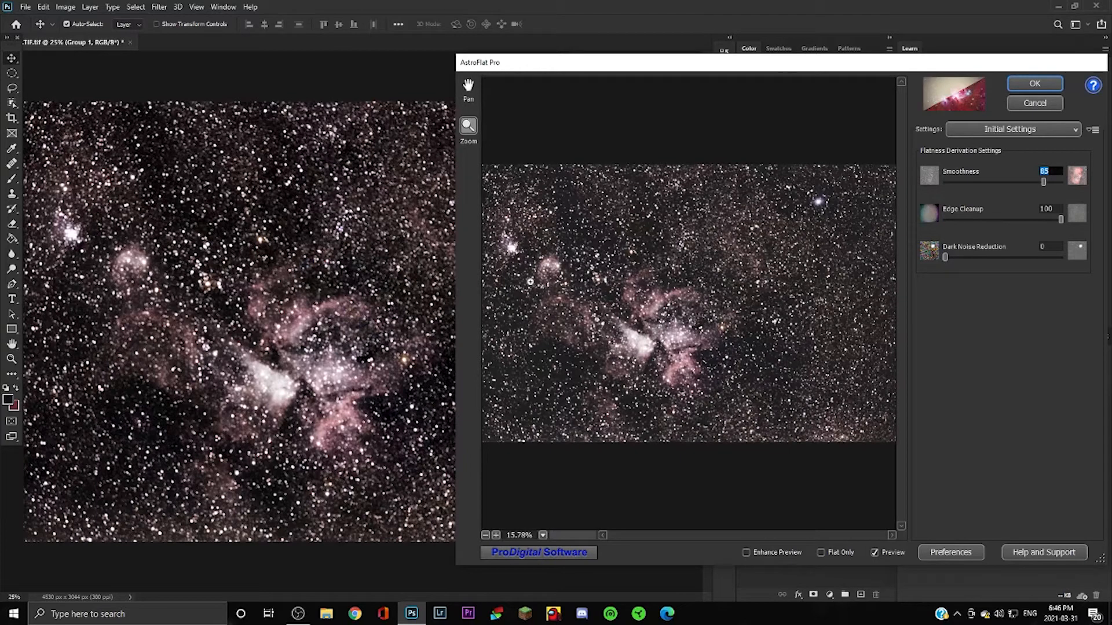
left_click(950, 259)
left_click_drag(1044, 182, 1063, 182)
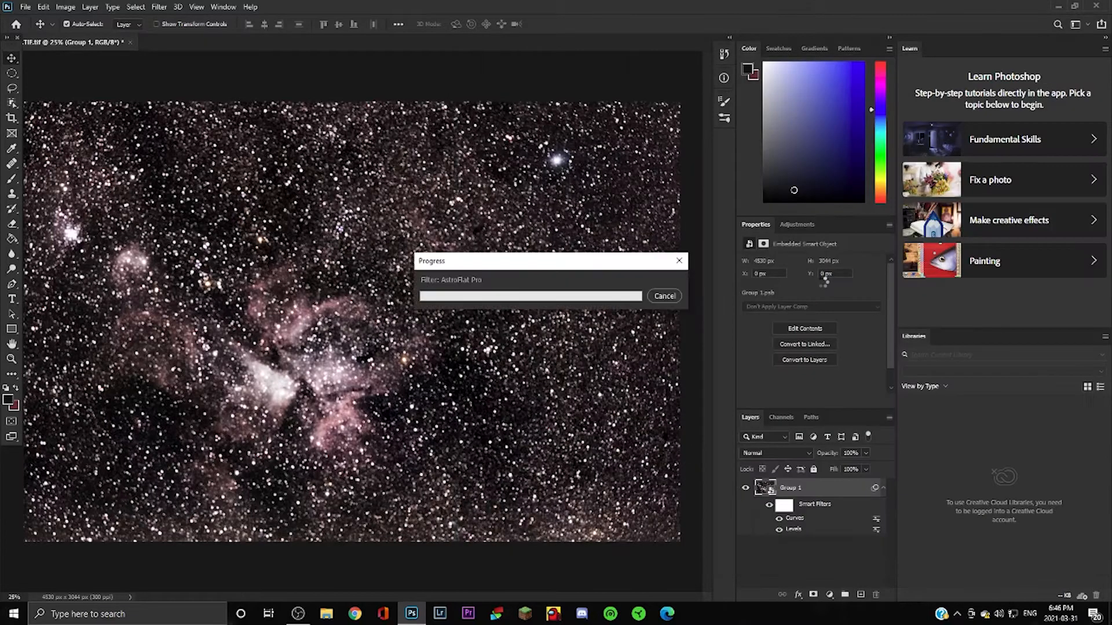
left_click(1034, 84)
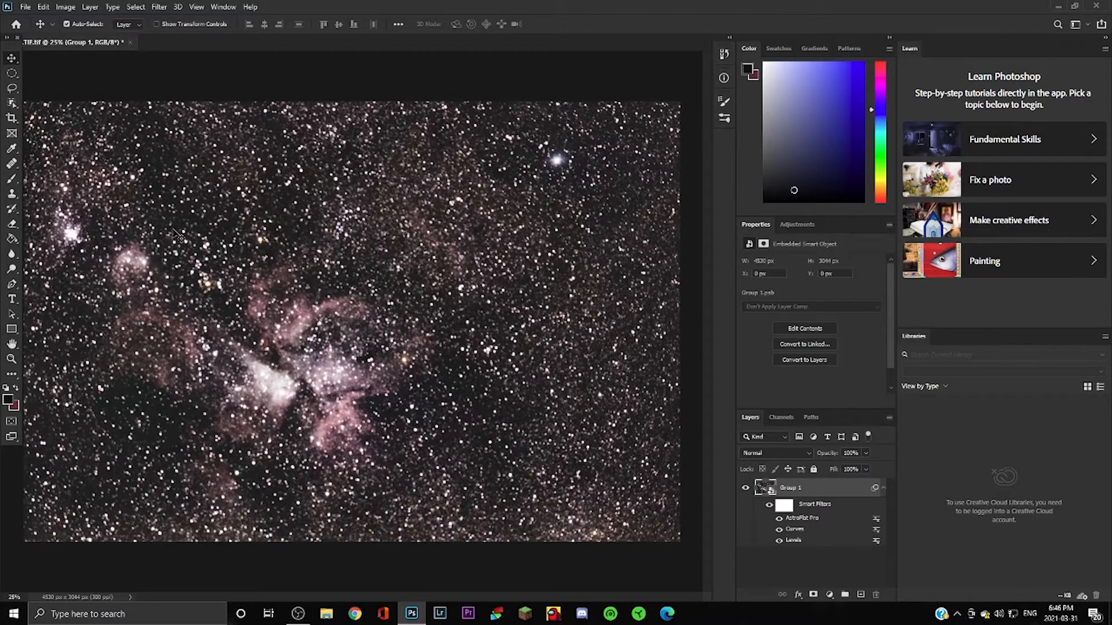
left_click(66, 7)
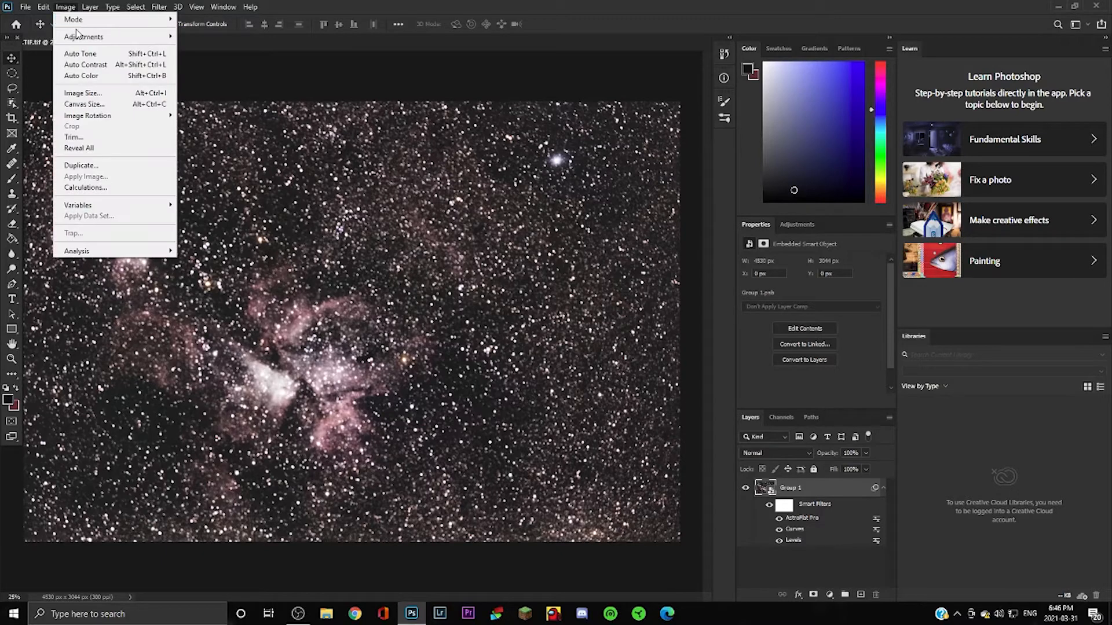
Add a Hue/Saturation smart filter with Saturation set to +29 to richen the nebula colour.
mouse_move(79, 38)
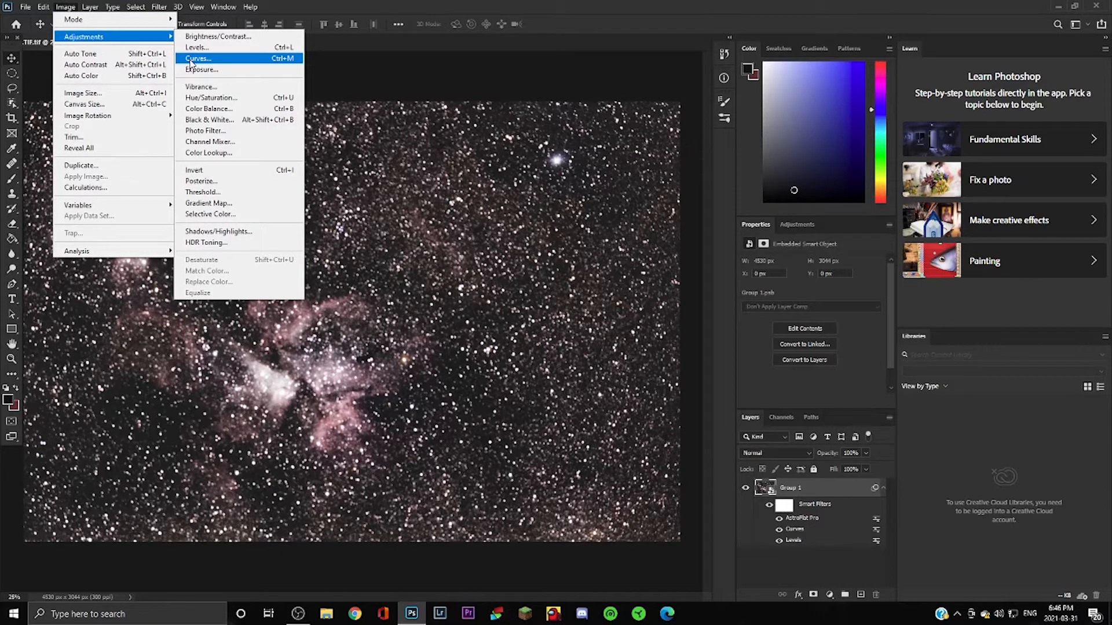
left_click(208, 97)
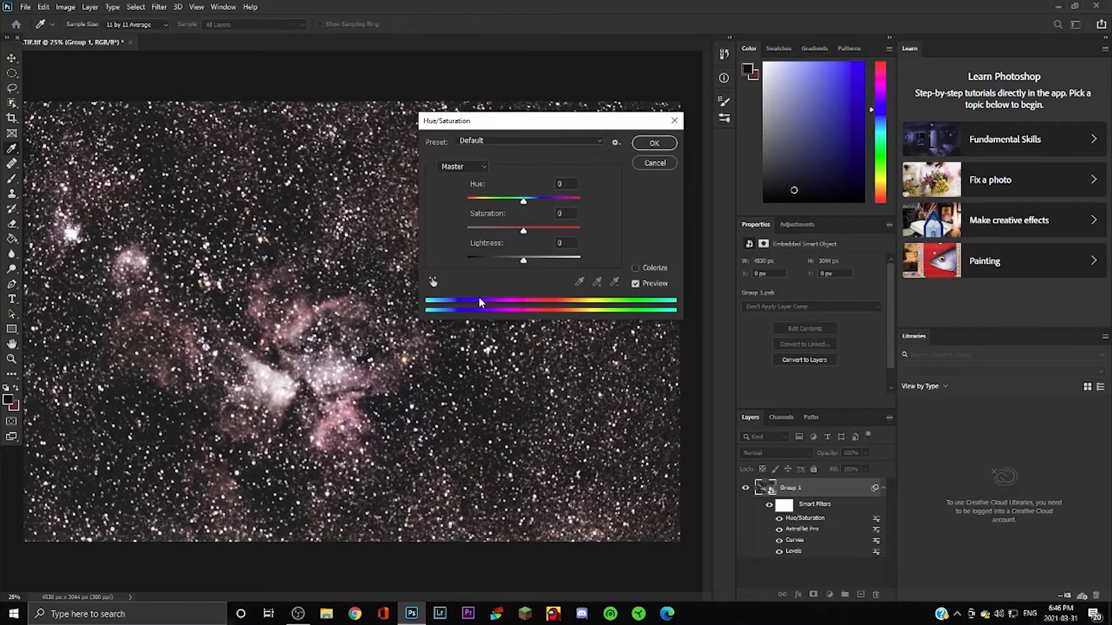
left_click_drag(524, 237, 542, 235)
left_click(653, 145)
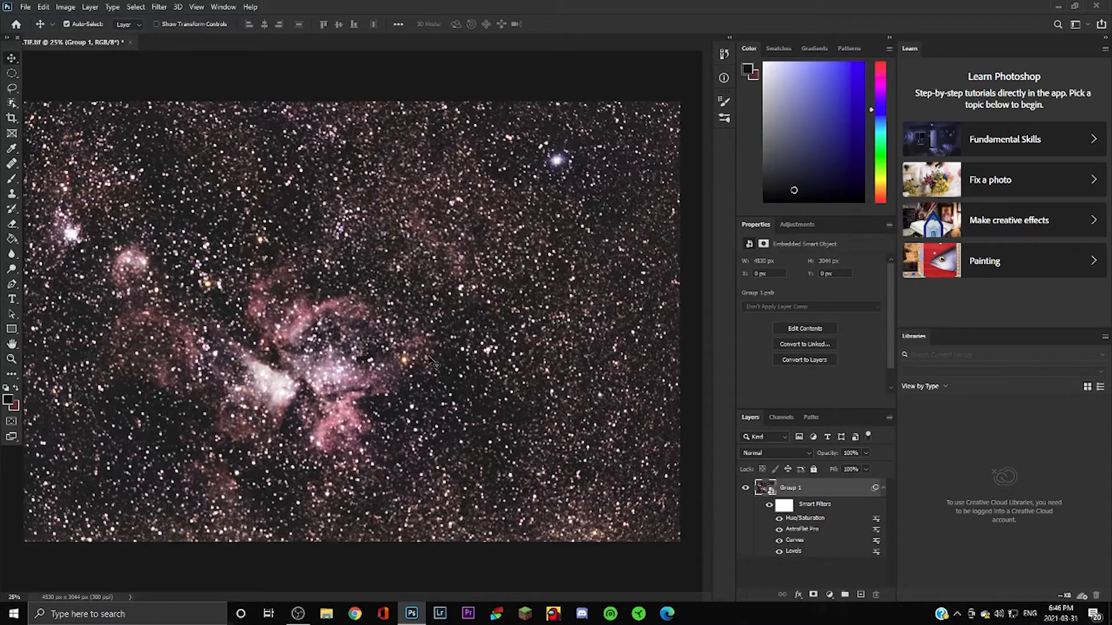
Open DSS1.TIF.tif through Camera Raw unchanged and confirm the embedded colour profile choice.
left_click(26, 7)
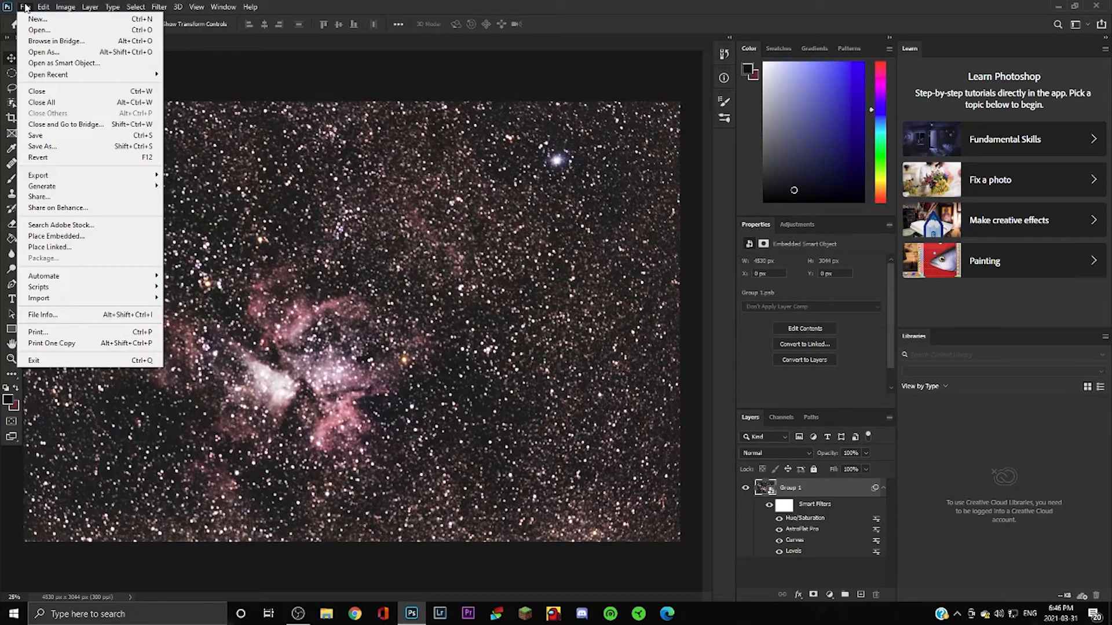
left_click(50, 30)
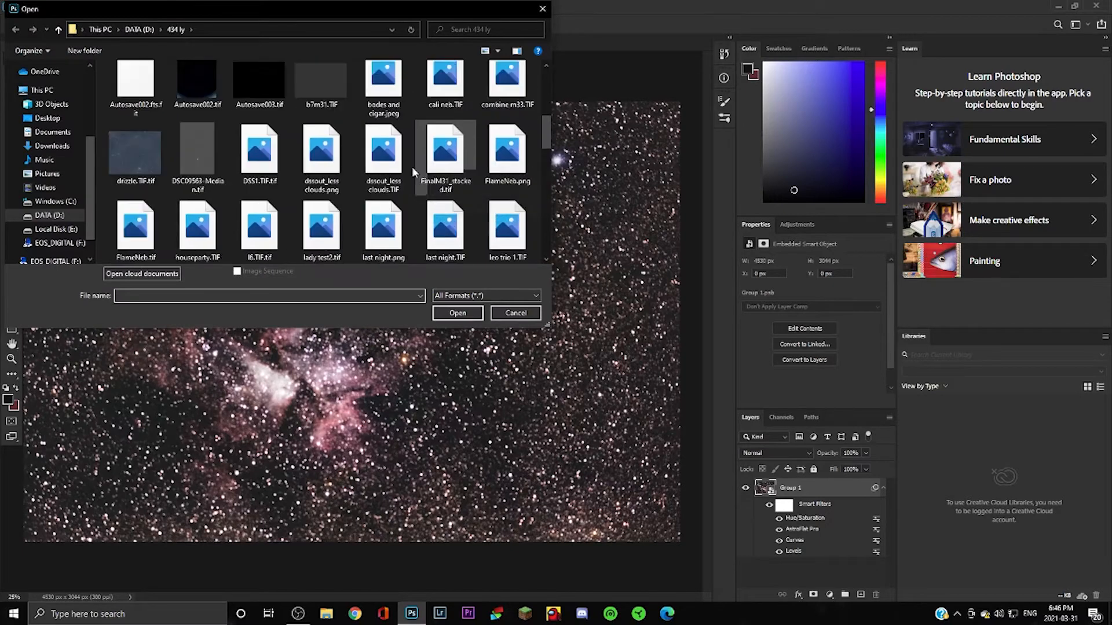
scroll(290, 176, "up", 3)
scroll(222, 193, "down", 3)
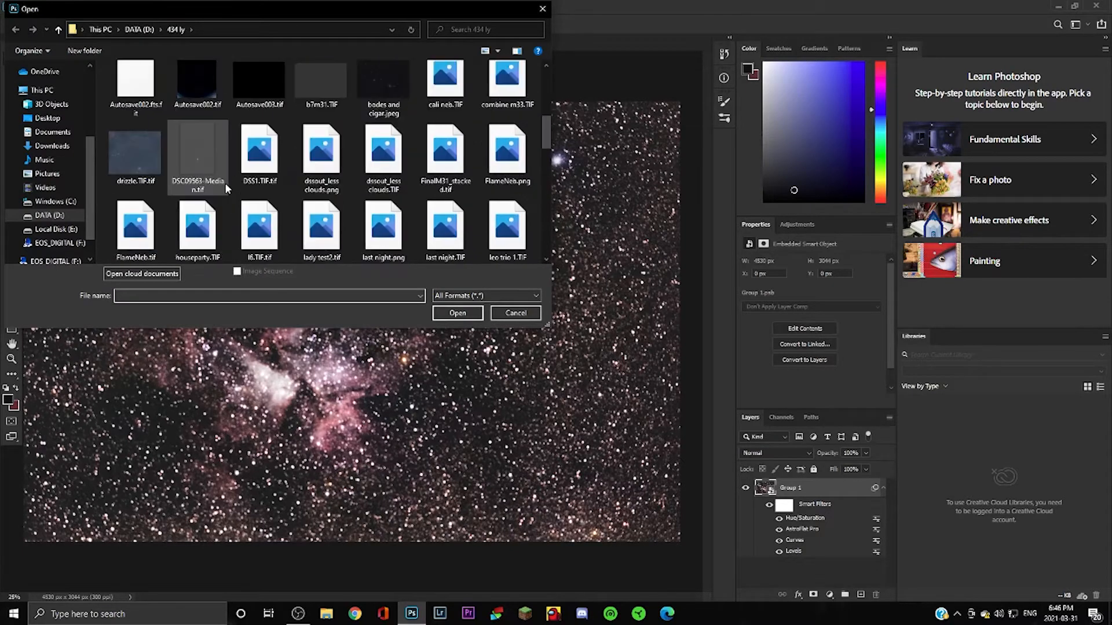
scroll(225, 182, "down", 1)
left_click(259, 93)
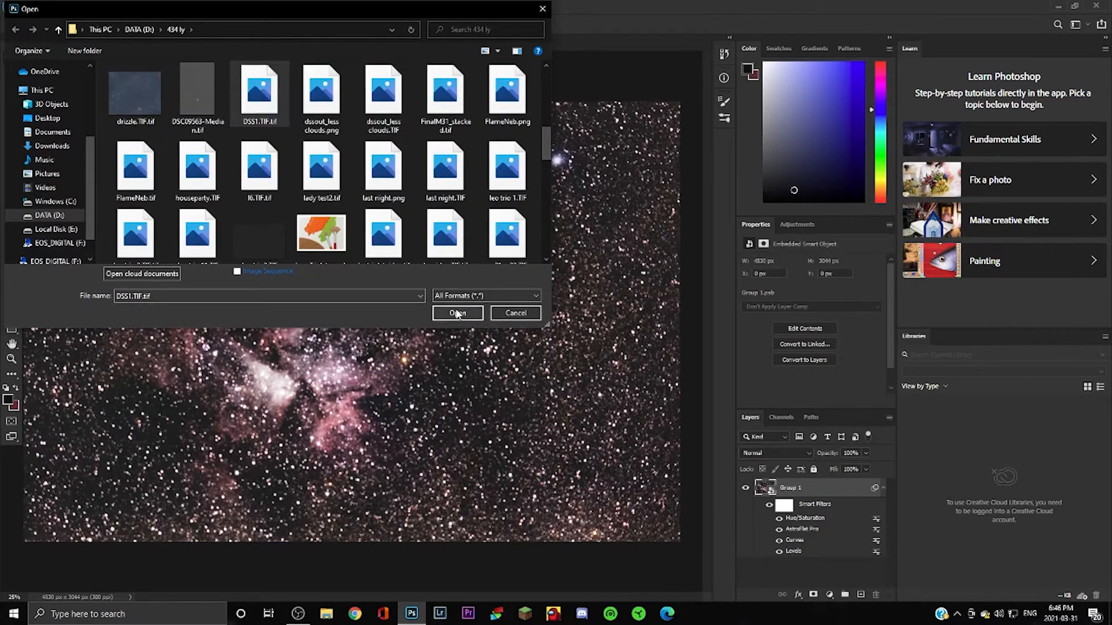
left_click(457, 313)
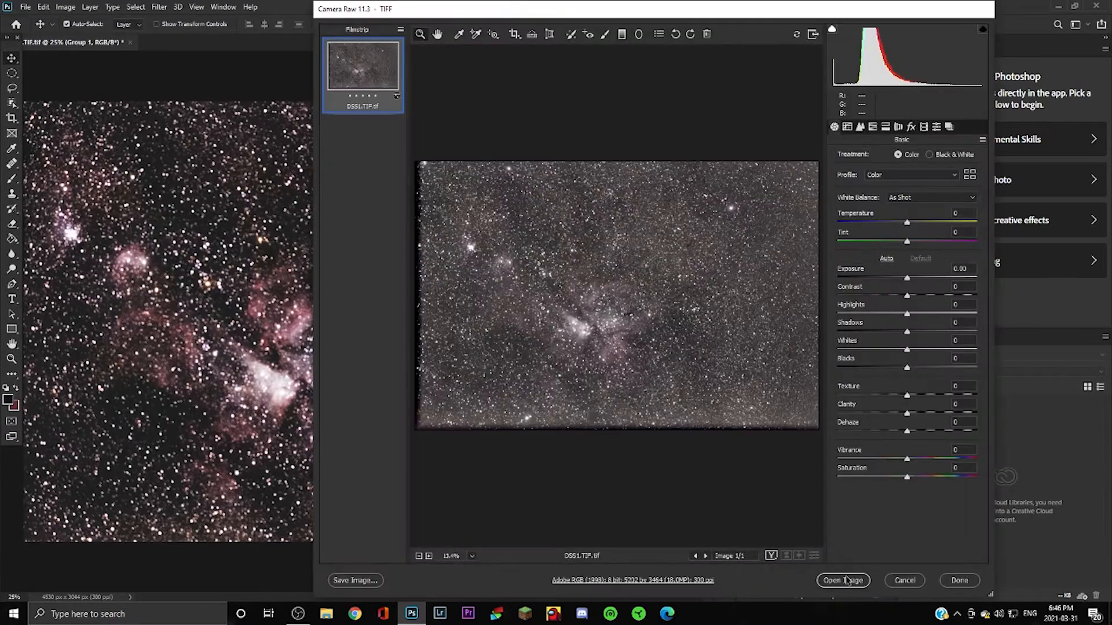
left_click(846, 580)
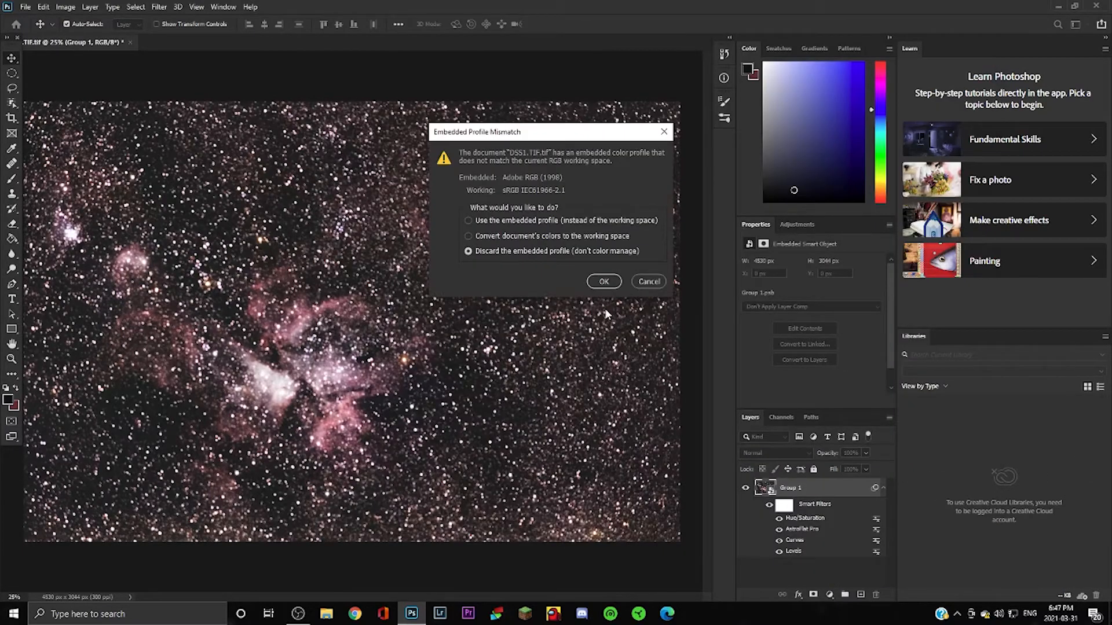
left_click(530, 223)
left_click(603, 281)
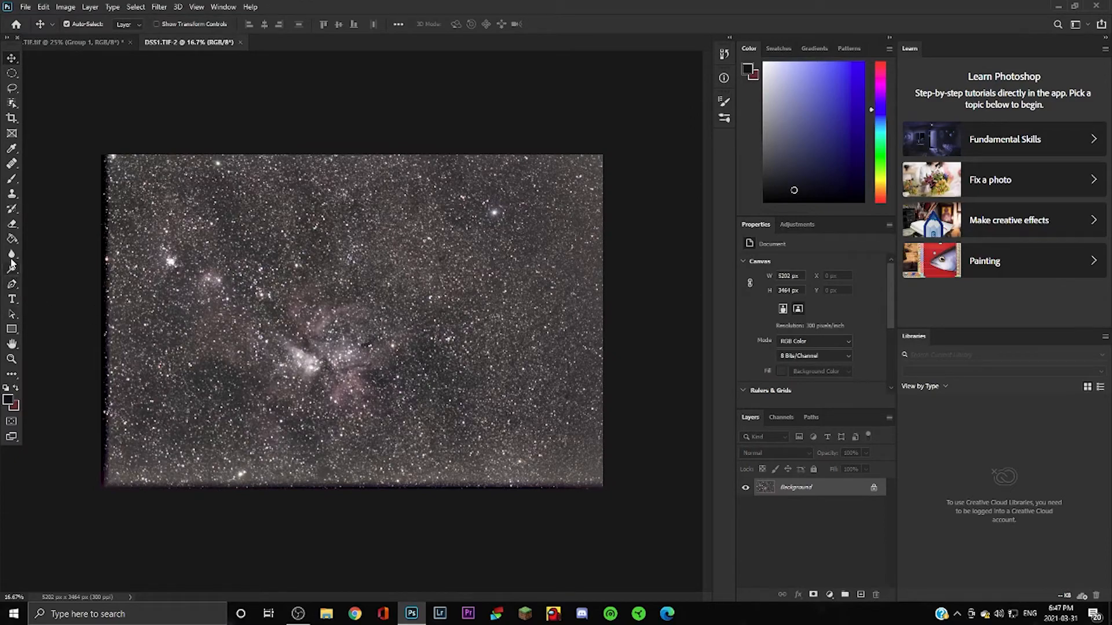
Fit DSS1.TIF.tif on screen, then return to the processed nebula document.
left_click(11, 359)
left_click(294, 342)
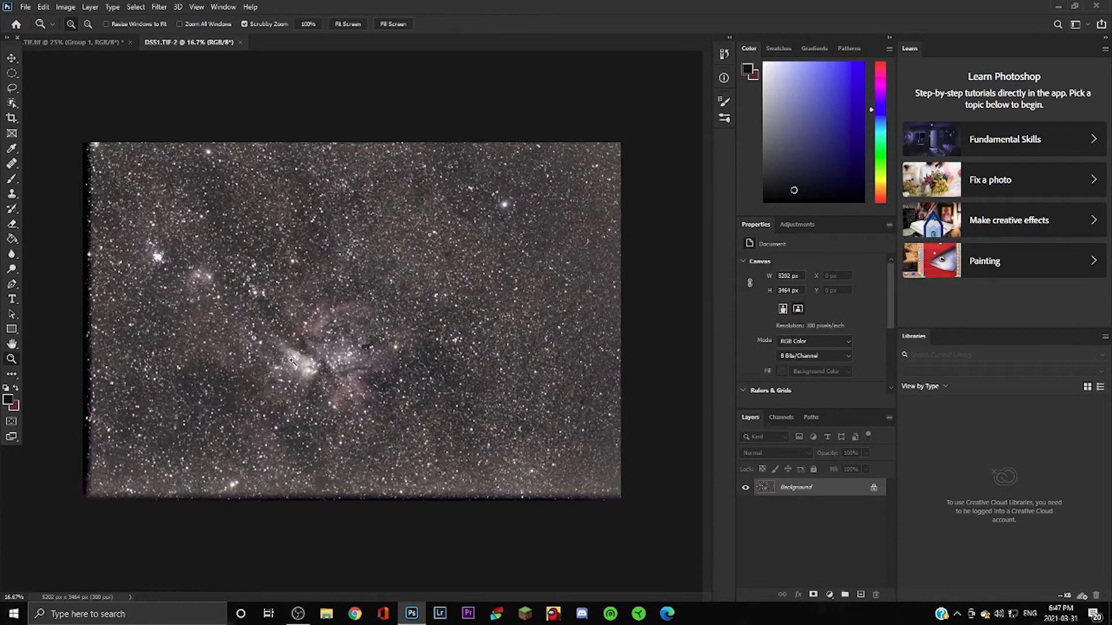
right_click(294, 343)
left_click(304, 349)
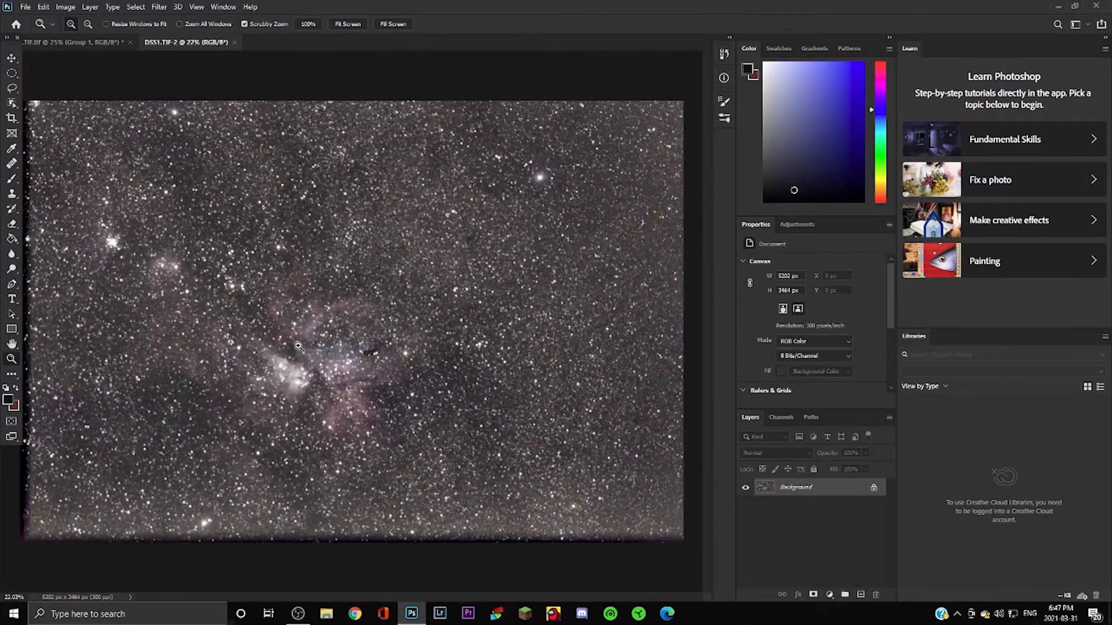
left_click(89, 44)
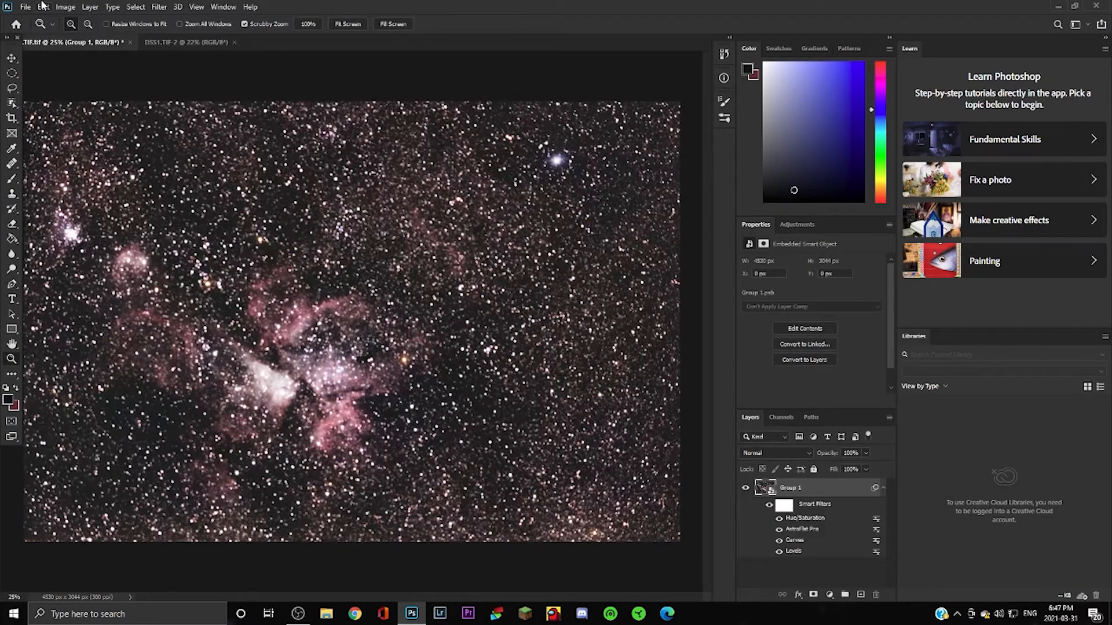
Add a Curves smart filter pulling input 70 down to output 61 to slightly darken the image.
left_click(65, 7)
mouse_move(142, 37)
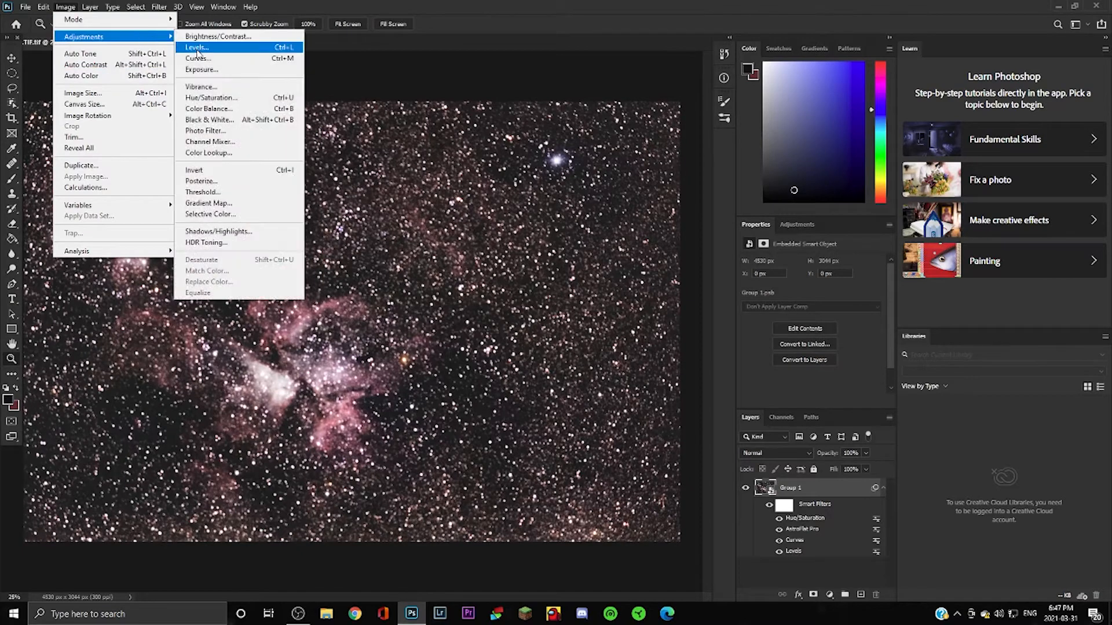
left_click(203, 58)
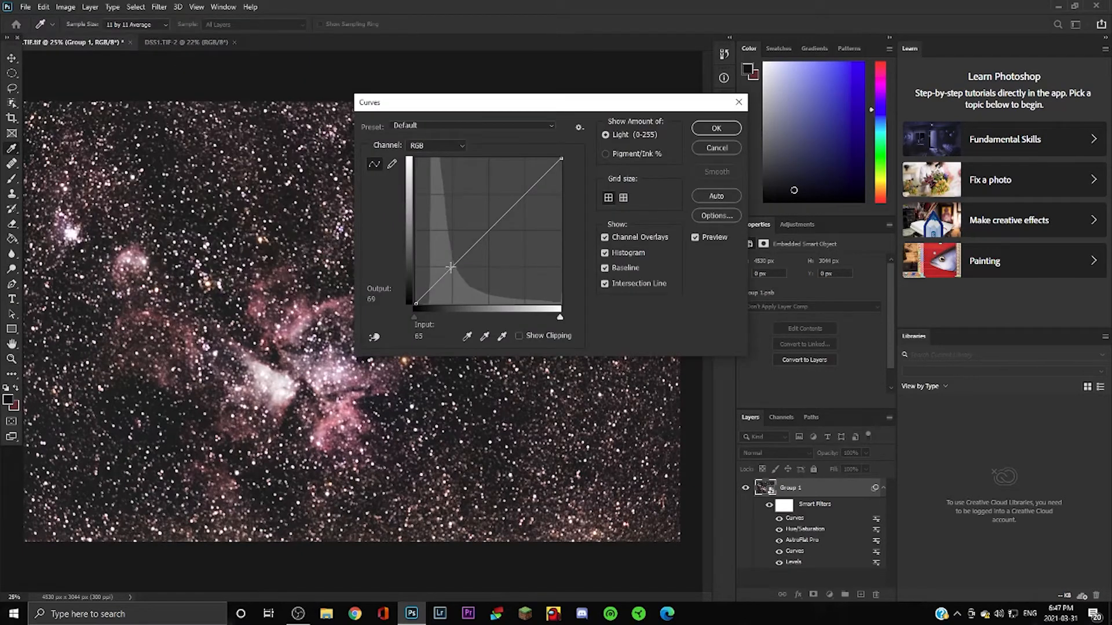
left_click_drag(451, 267, 456, 268)
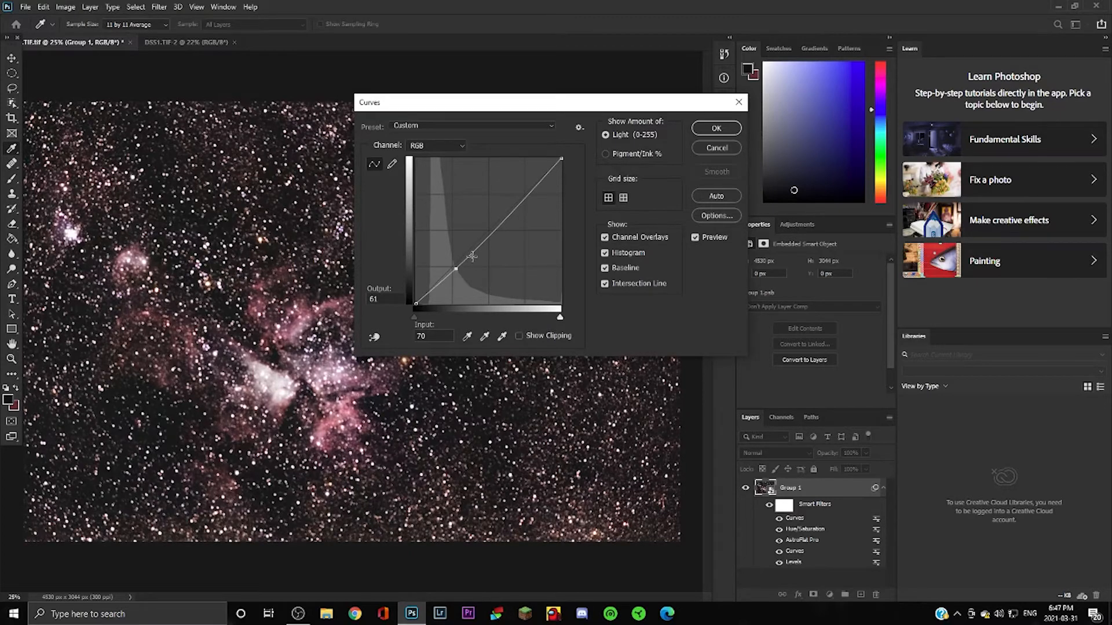
left_click(717, 128)
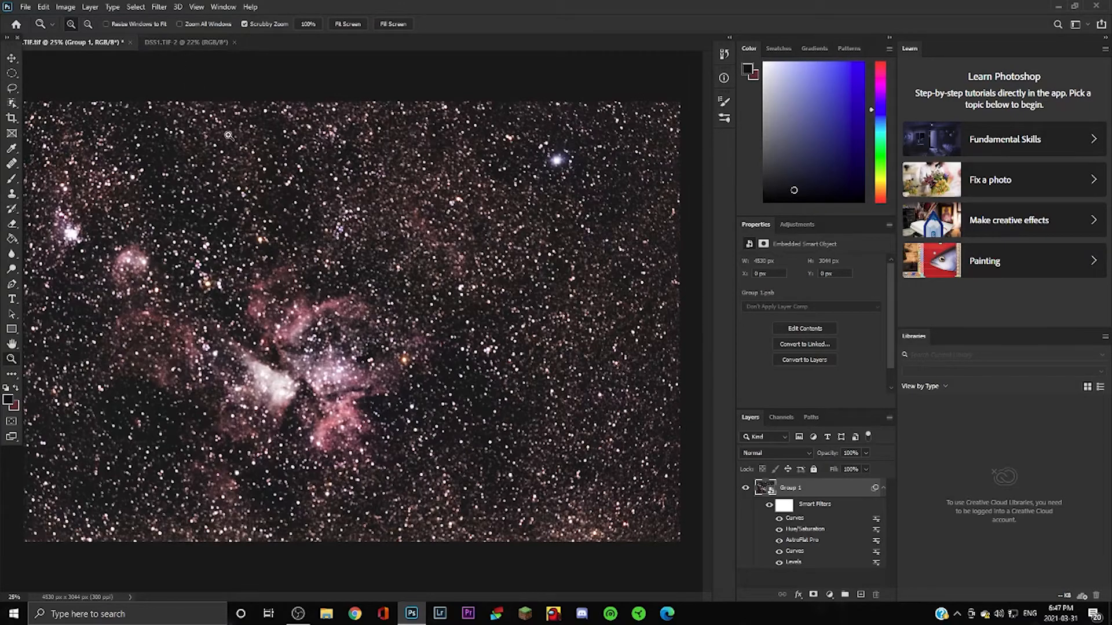
left_click(193, 45)
left_click(292, 308)
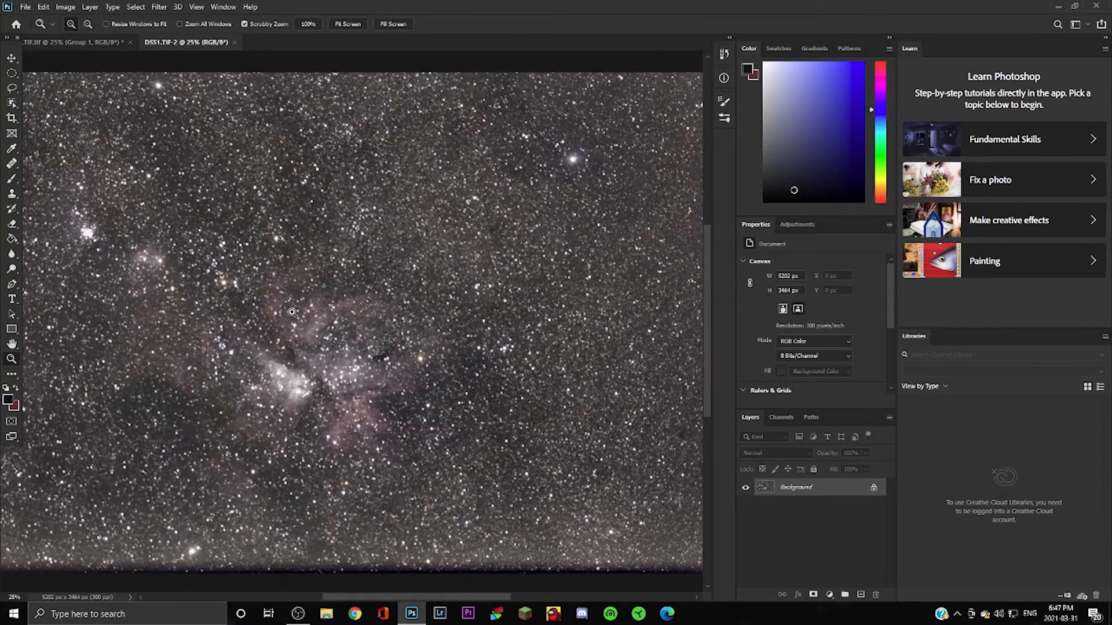
left_click(291, 311)
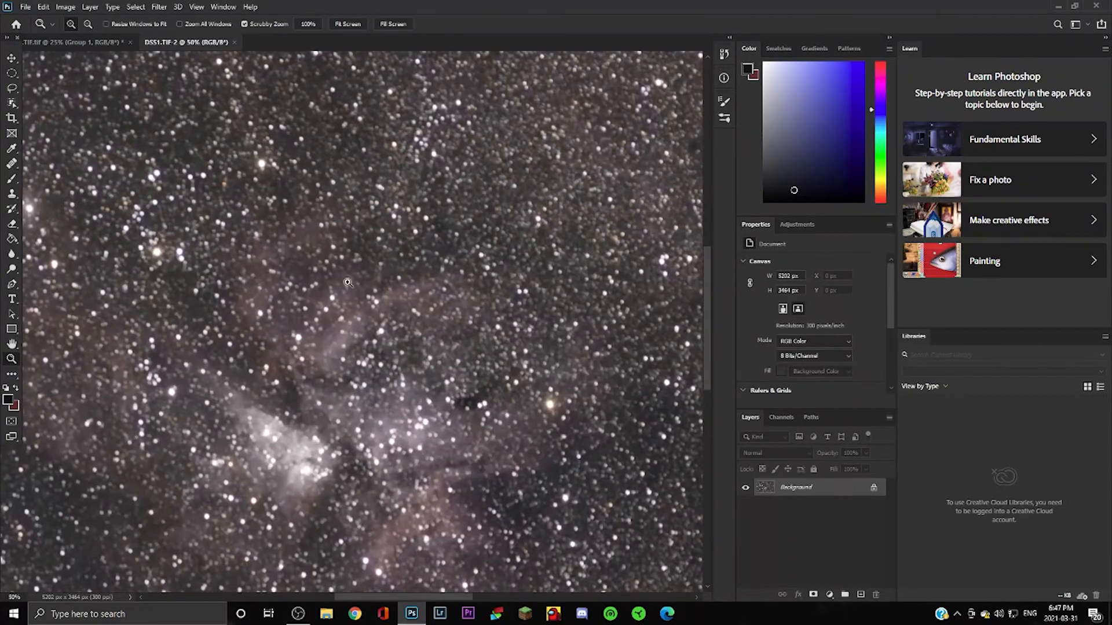
left_click(100, 43)
left_click(286, 305)
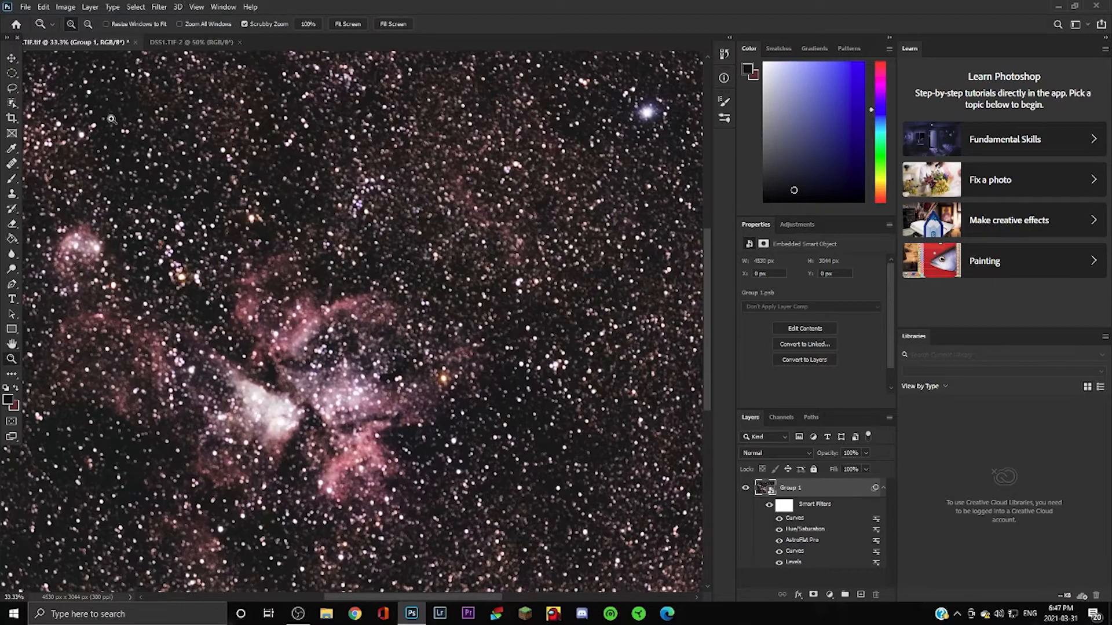
left_click(165, 44)
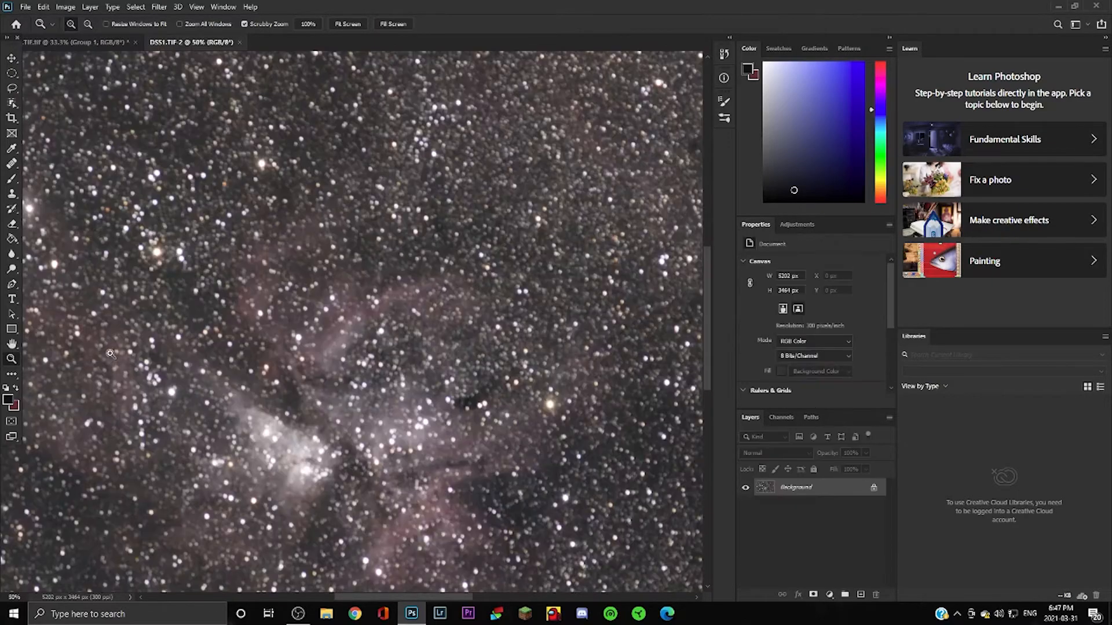
left_click_drag(113, 341, 45, 278)
left_click(41, 278)
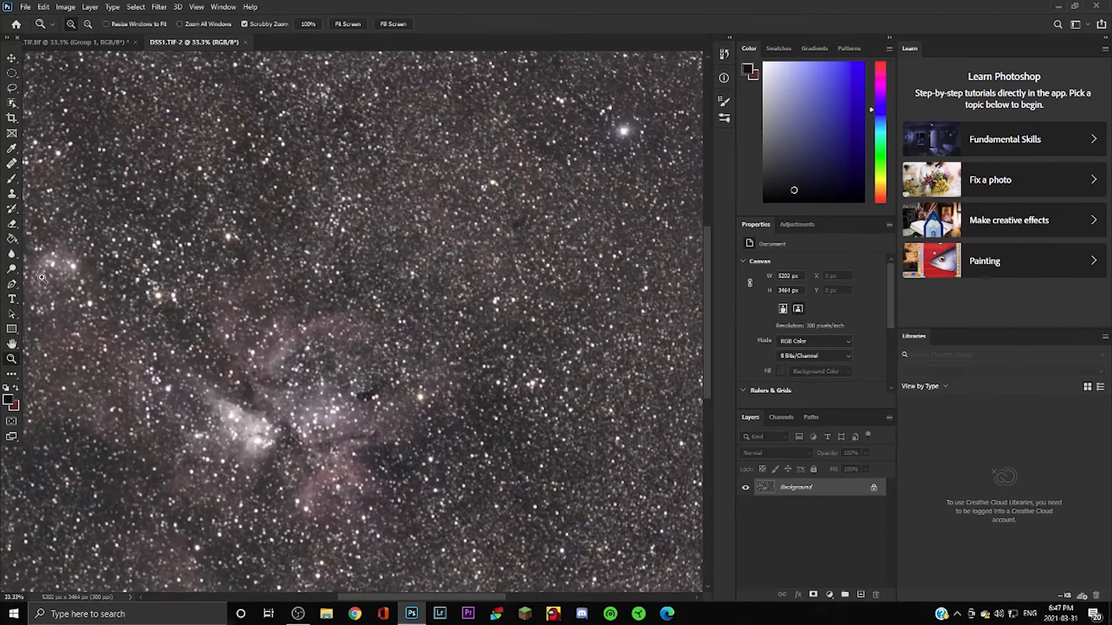
left_click(42, 278)
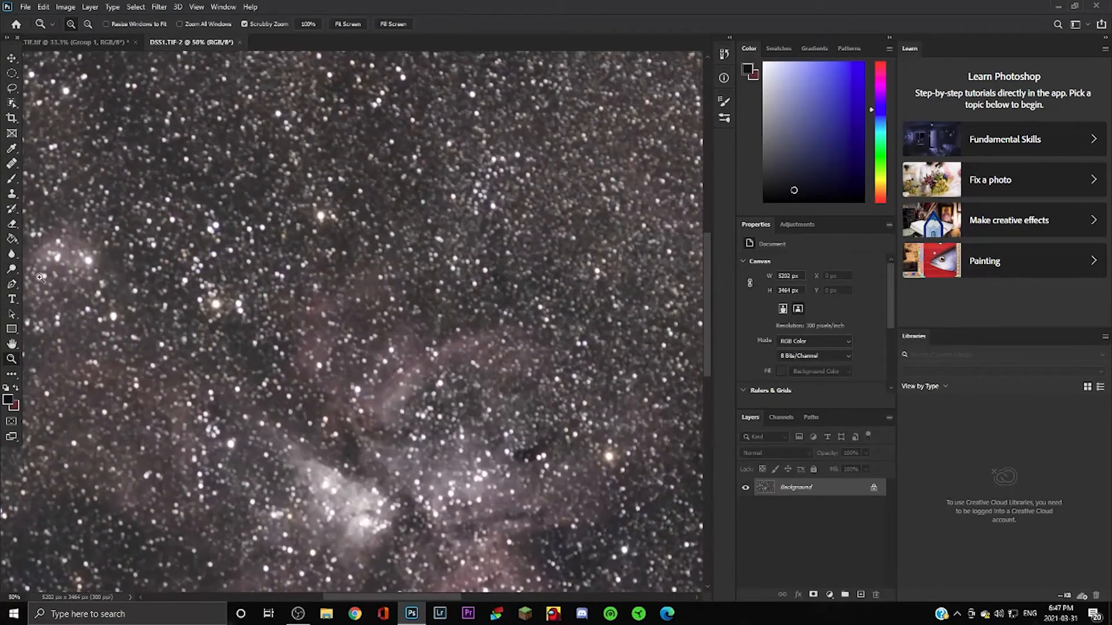
left_click(52, 42)
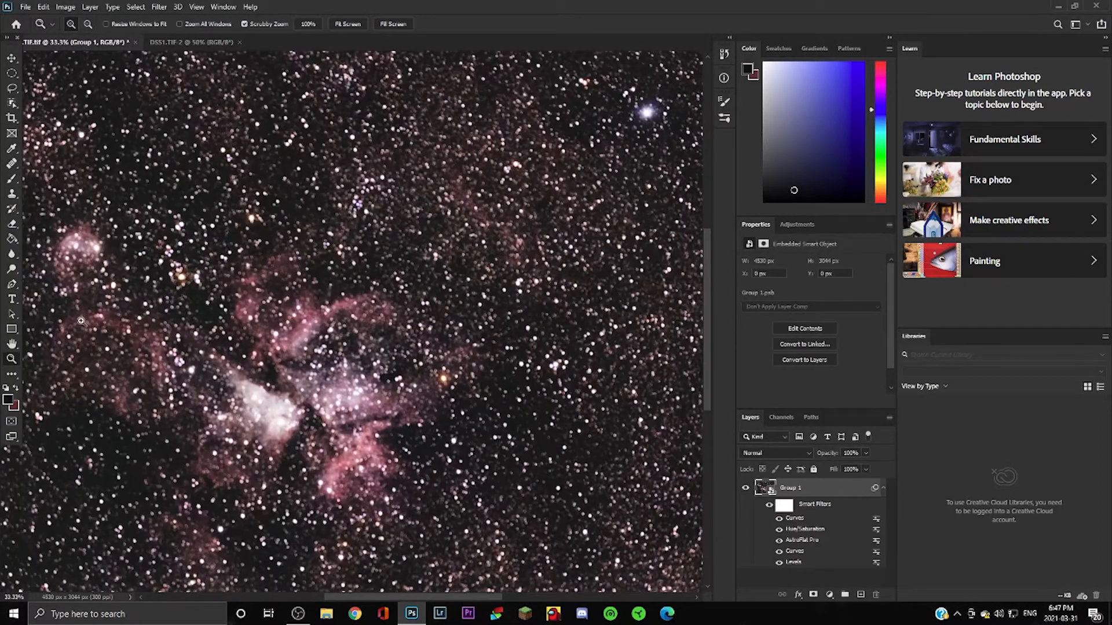
right_click(450, 355)
left_click(472, 359)
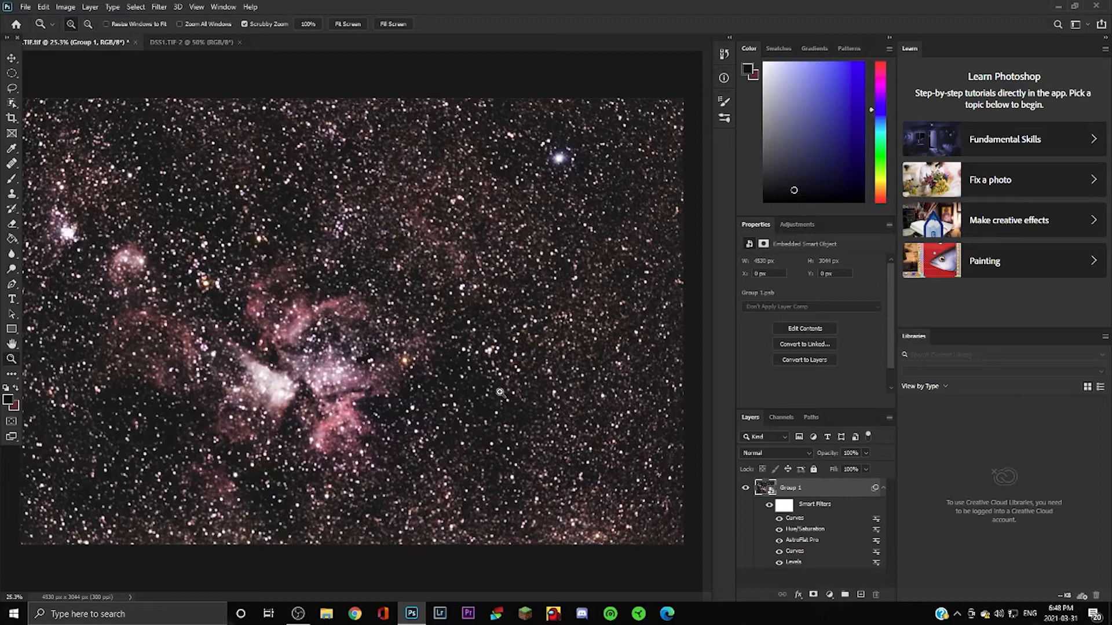
Run AstroFlat Pro on the nebula with Dark Noise Reduction dragged up to 100.
left_click(161, 7)
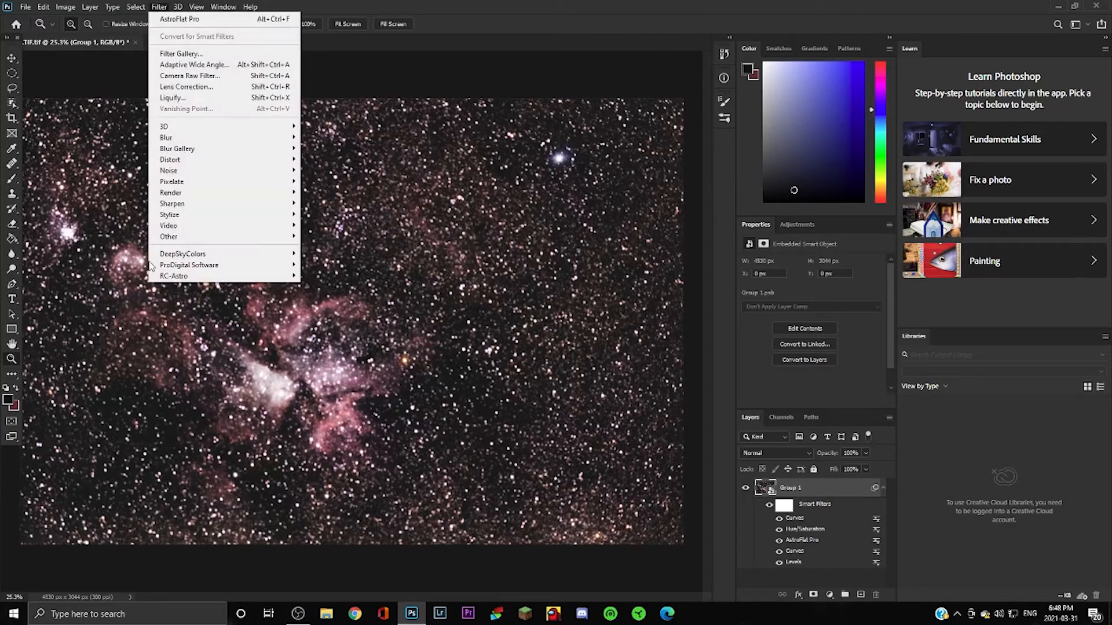
mouse_move(194, 265)
mouse_move(292, 265)
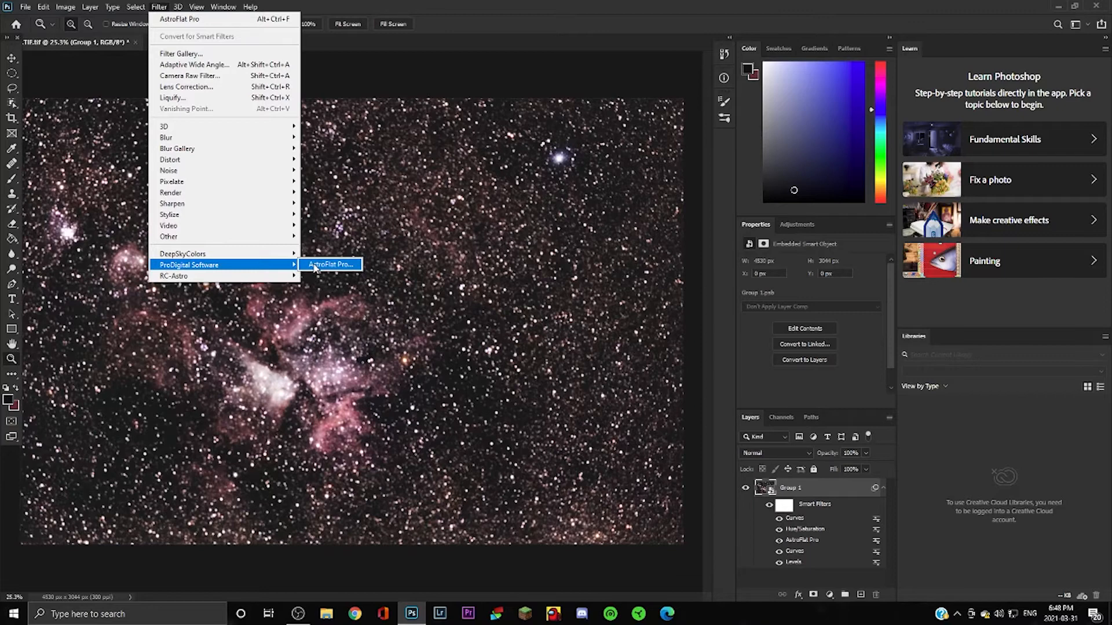
left_click(315, 267)
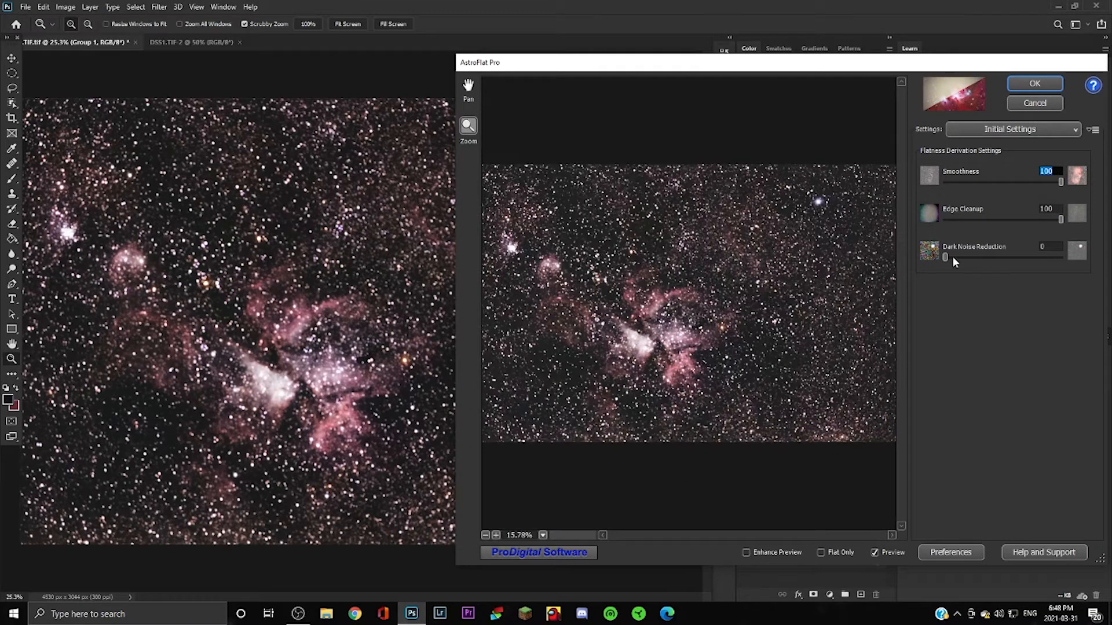
left_click_drag(950, 257, 1063, 264)
left_click(1034, 83)
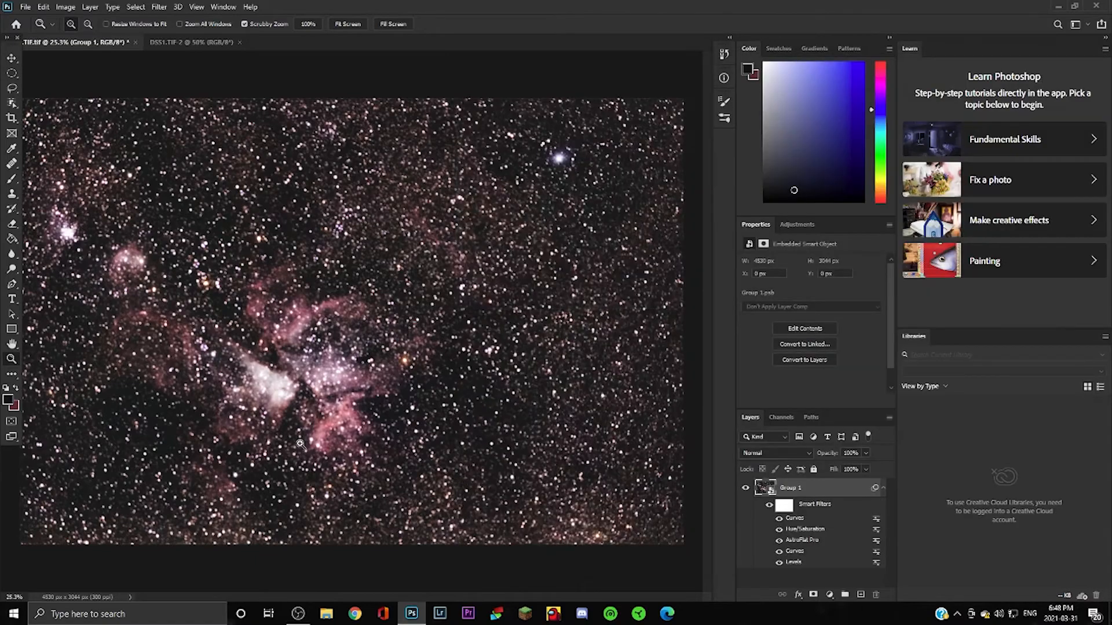
left_click(295, 337)
left_click(299, 342)
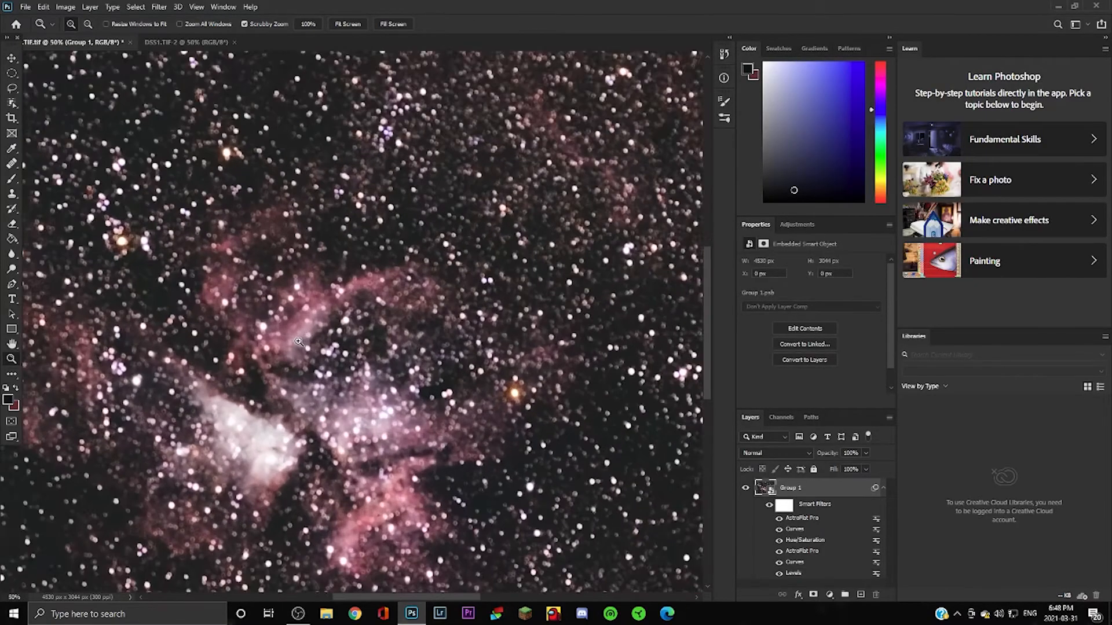
left_click(298, 342)
right_click(298, 342)
left_click(318, 350)
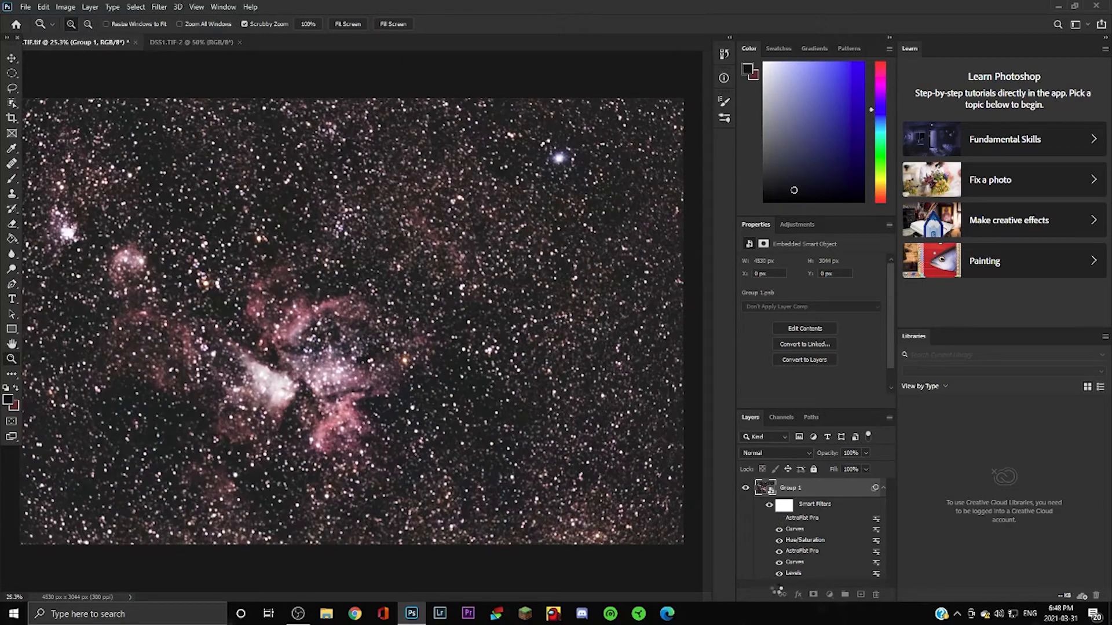
left_click(771, 507)
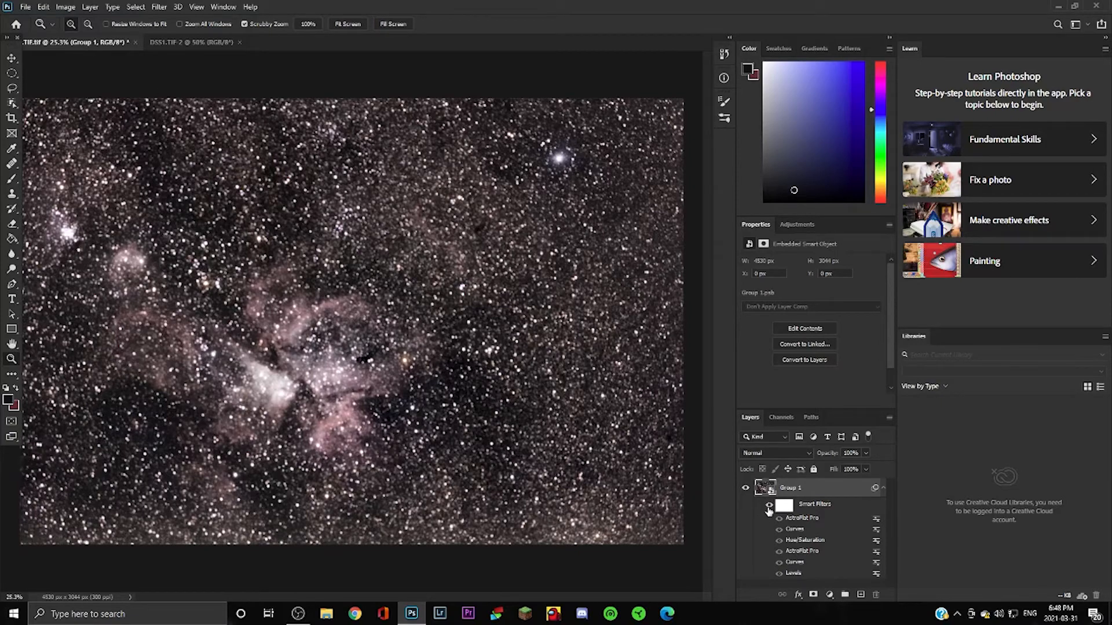
left_click(769, 506)
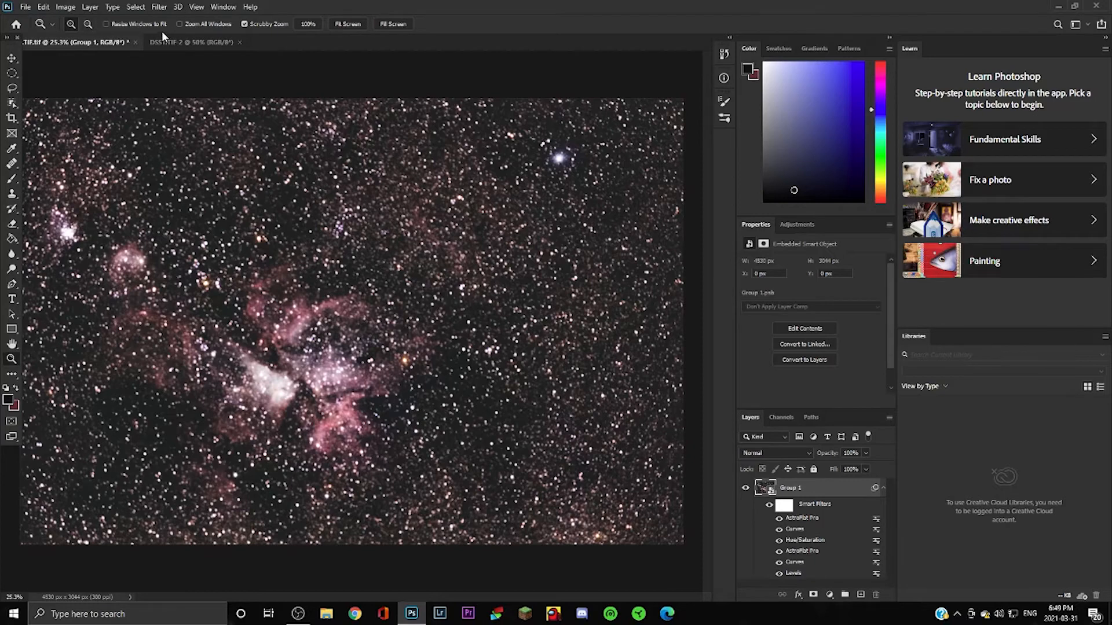
left_click(158, 7)
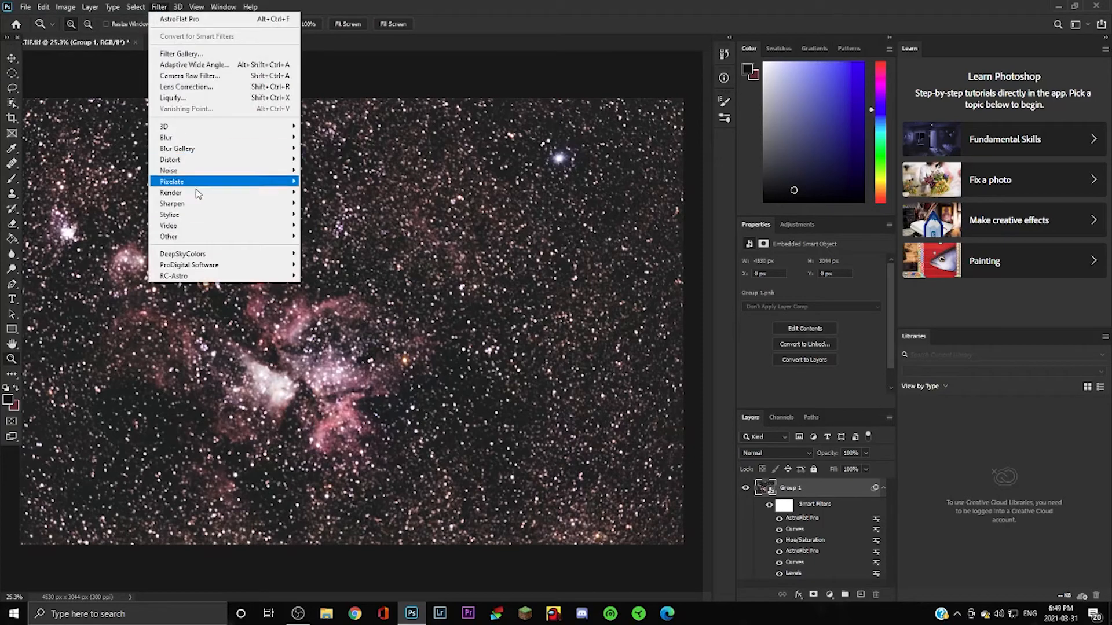
mouse_move(283, 265)
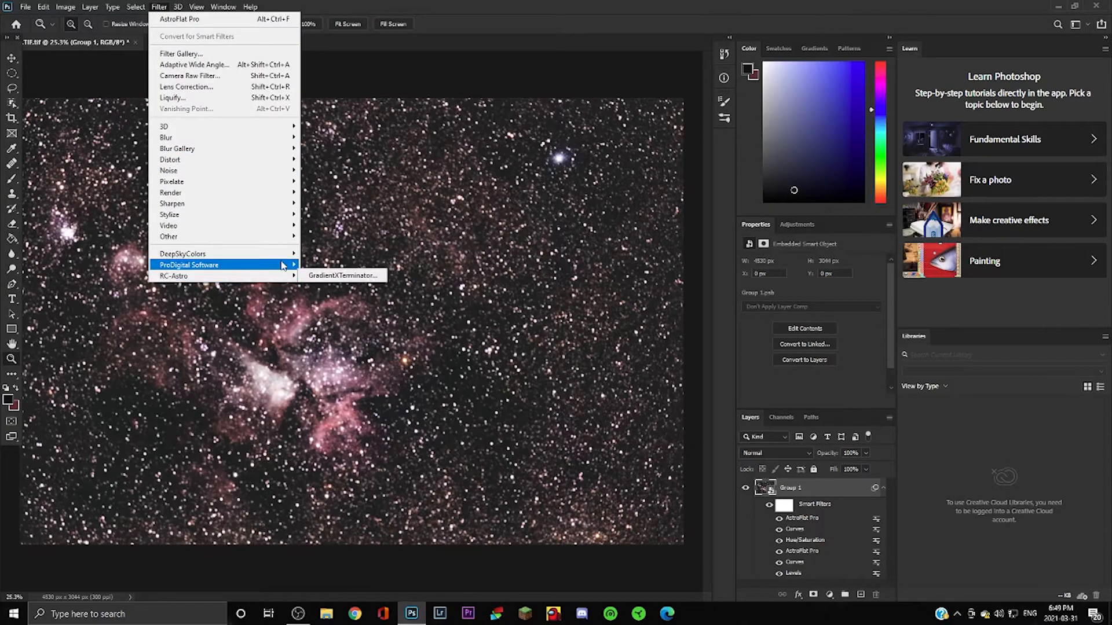
left_click(328, 276)
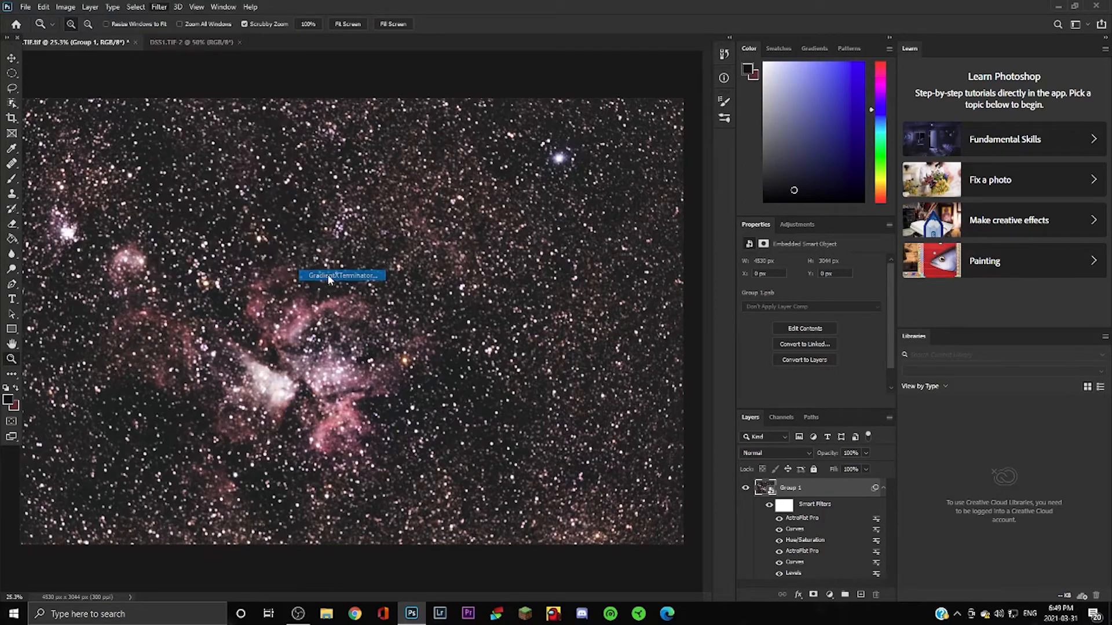
left_click(541, 256)
left_click(608, 200)
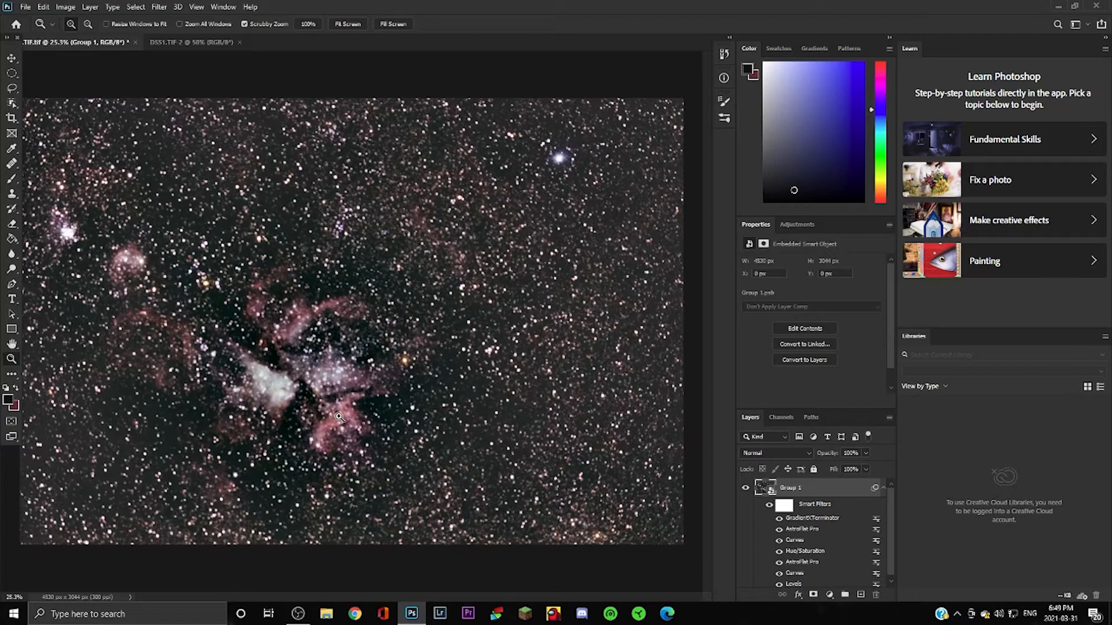
key("ctrl+z")
left_click(165, 6)
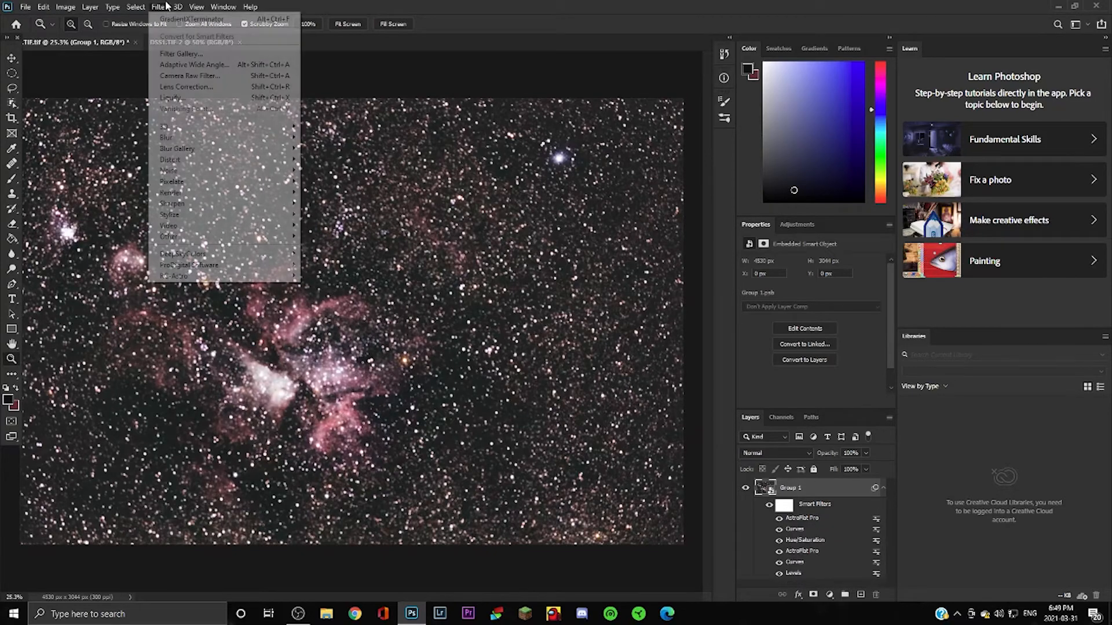
Run GradientXTerminator on Group 1 with Low aggressiveness to remove the background gradient.
mouse_move(232, 276)
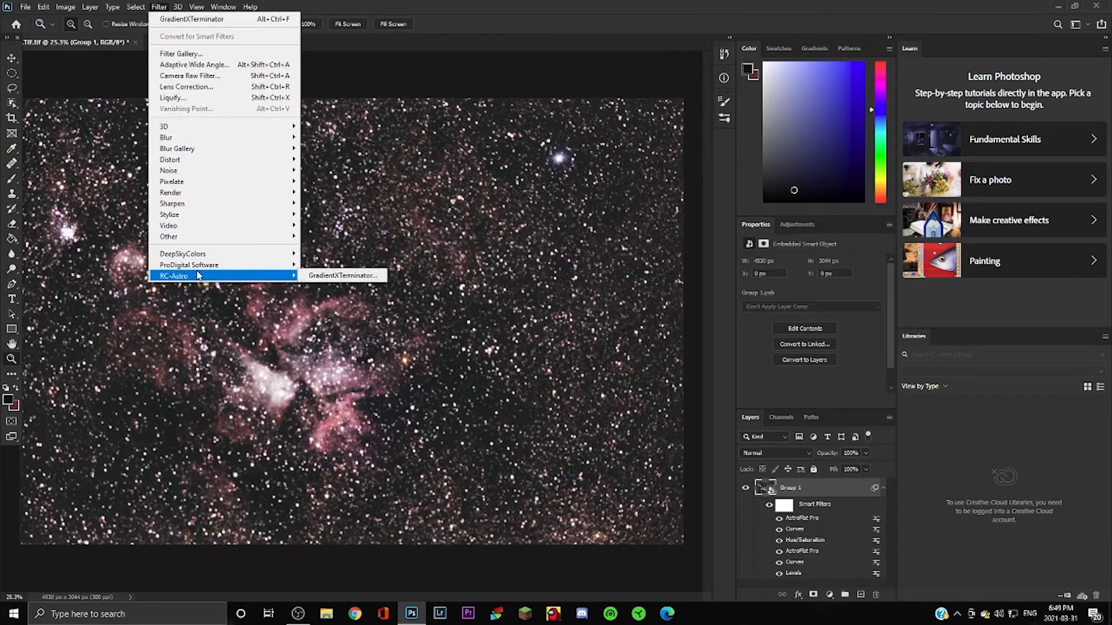
left_click(325, 277)
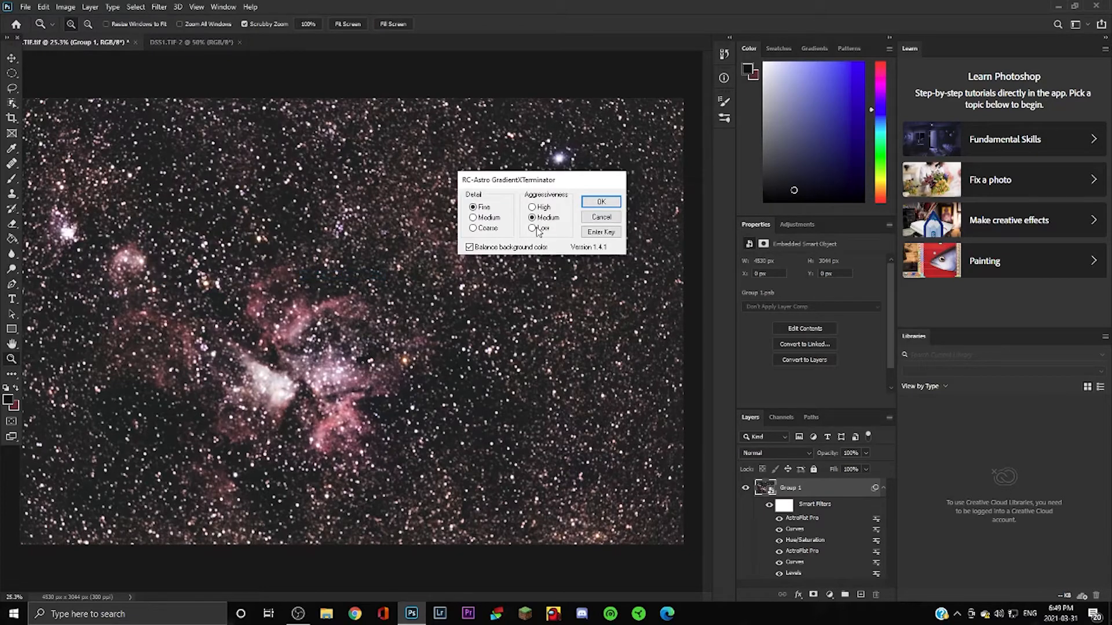
left_click(537, 229)
left_click(600, 201)
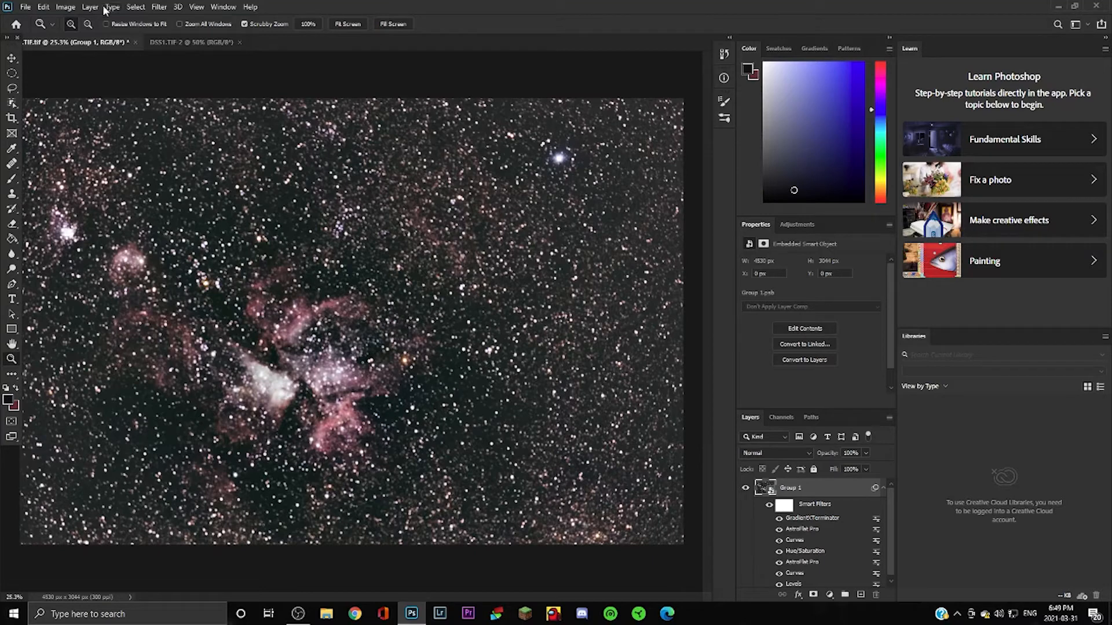
left_click(66, 7)
Add a Levels smart filter with black point 7 and the midtone slider moved left to brighten.
mouse_move(108, 40)
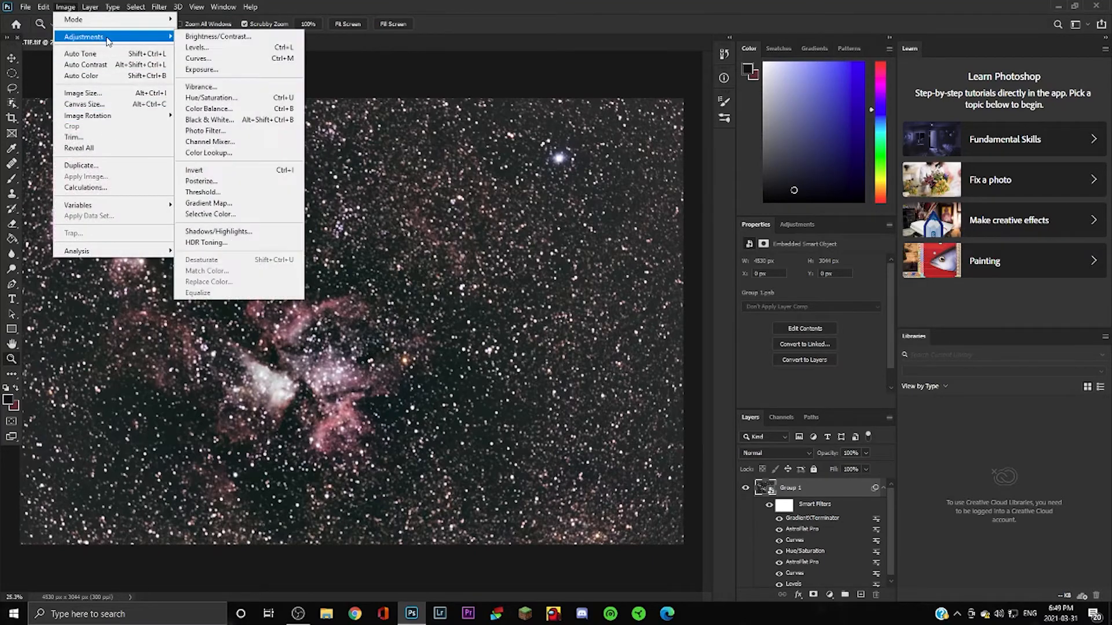
left_click(197, 47)
left_click_drag(446, 247, 450, 246)
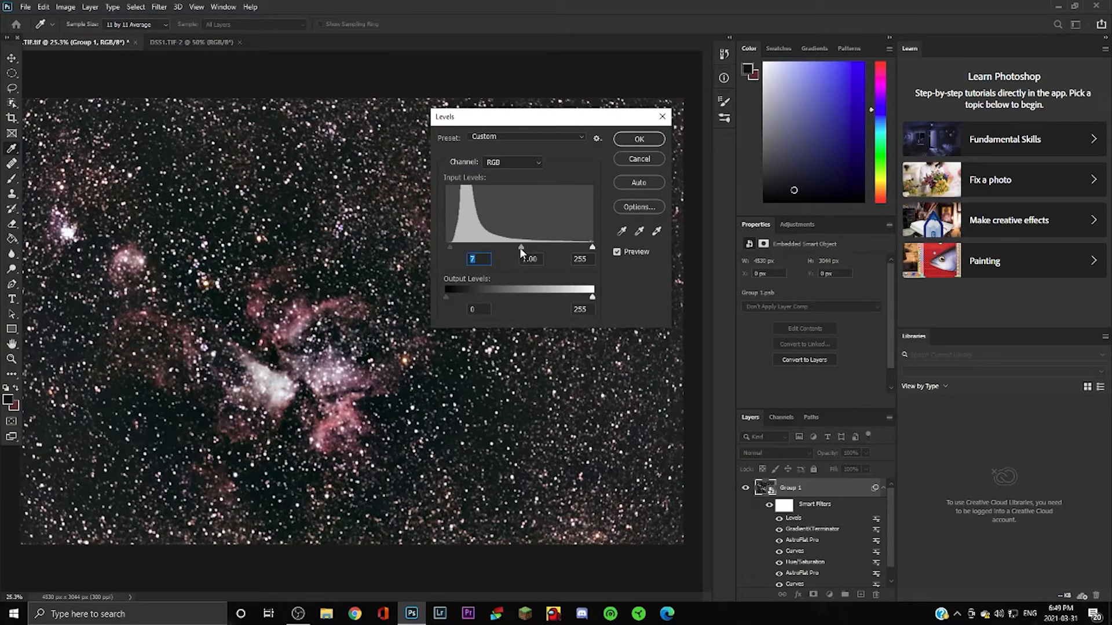
left_click_drag(519, 247, 513, 247)
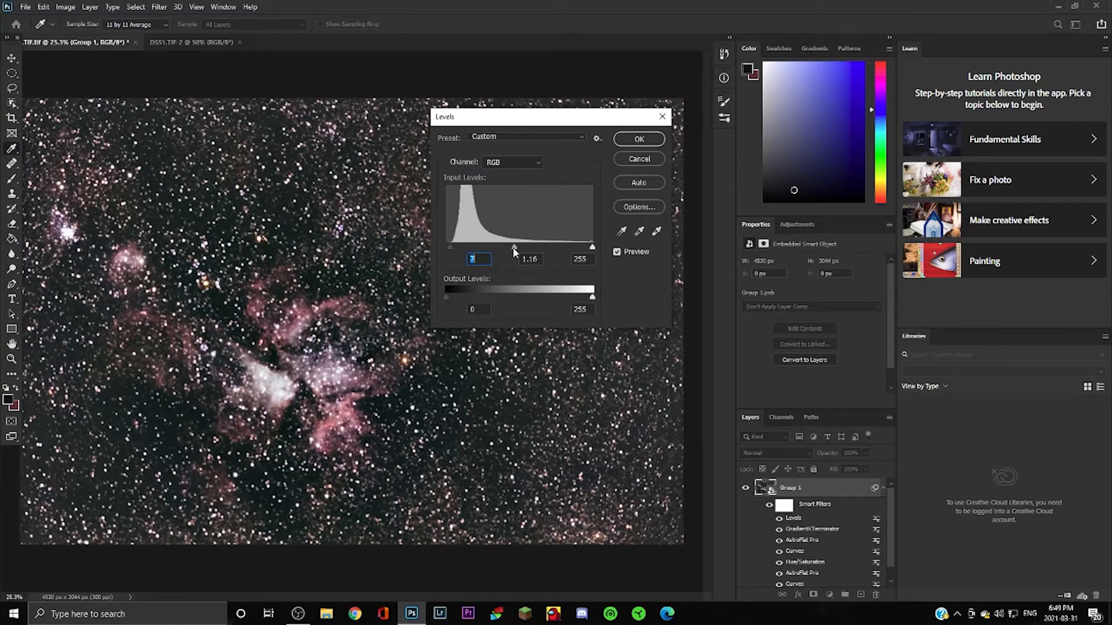
left_click(639, 139)
Show the whole DSS1.TIF-2 document fitted on screen for comparison.
key("z")
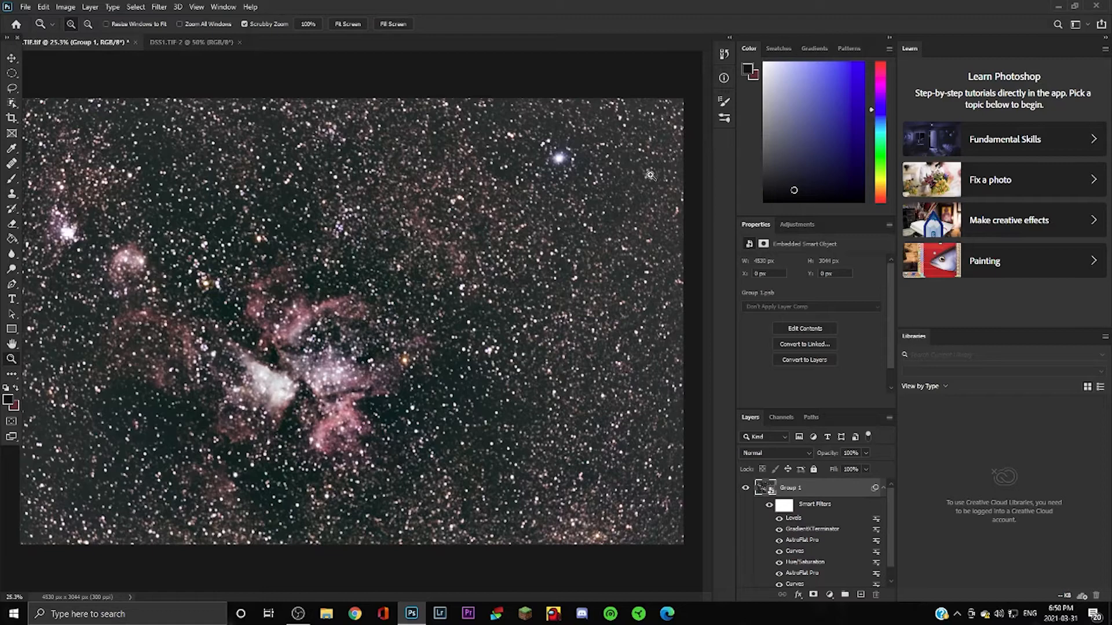
left_click(186, 46)
right_click(442, 412)
left_click(464, 417)
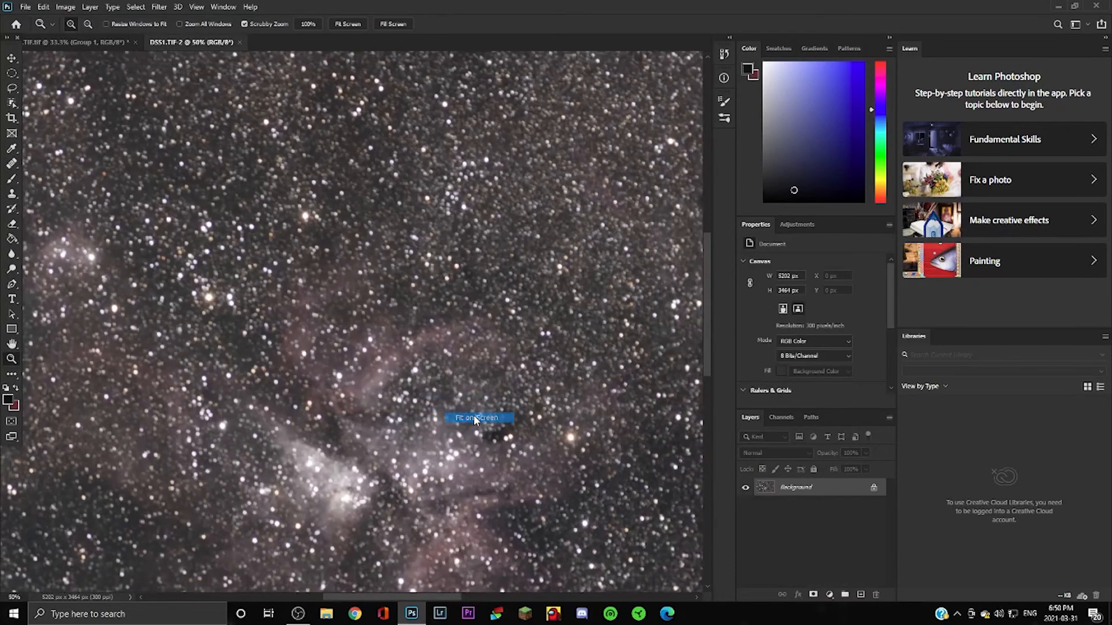
Return to the processed nebula document and fit it on screen.
left_click(84, 42)
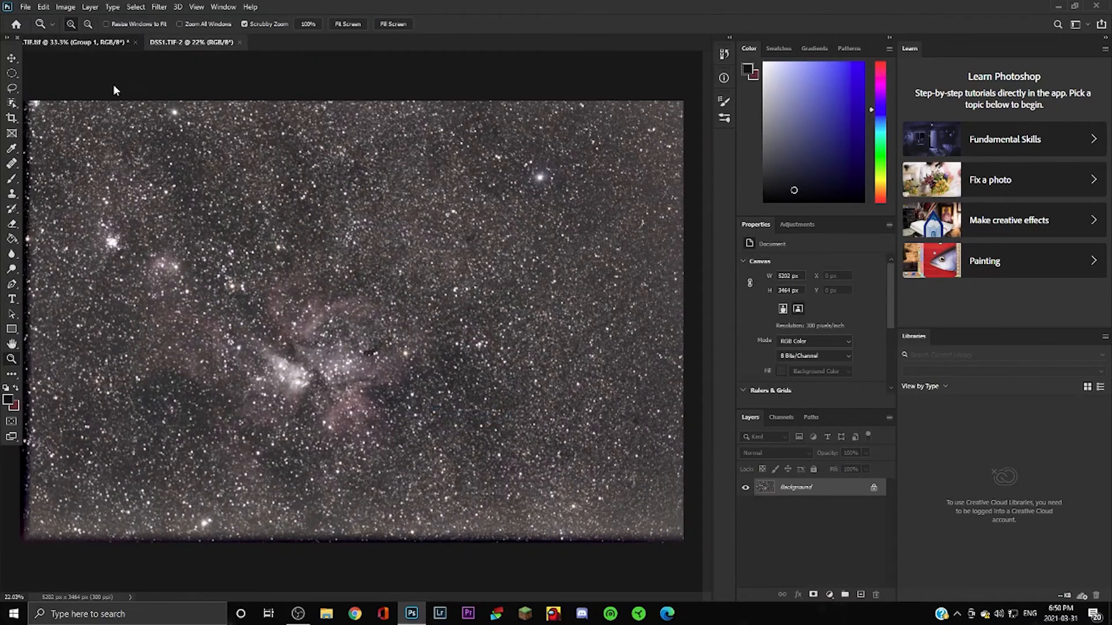
right_click(266, 320)
left_click(302, 324)
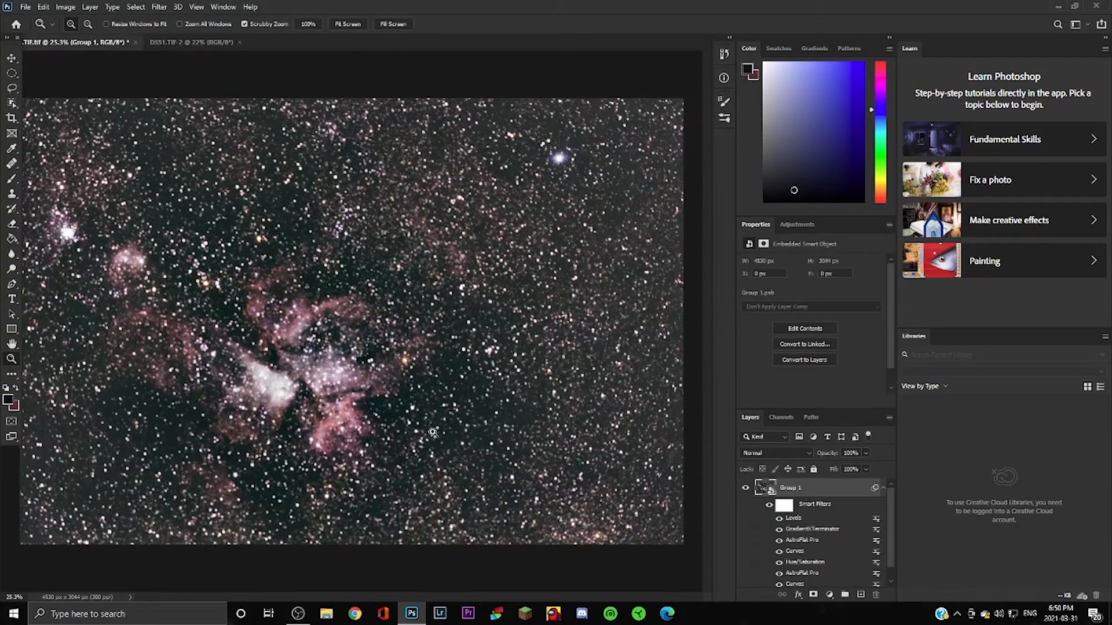
Apply the DeepSkyColors HLVG filter with Strong green-noise removal.
left_click(158, 6)
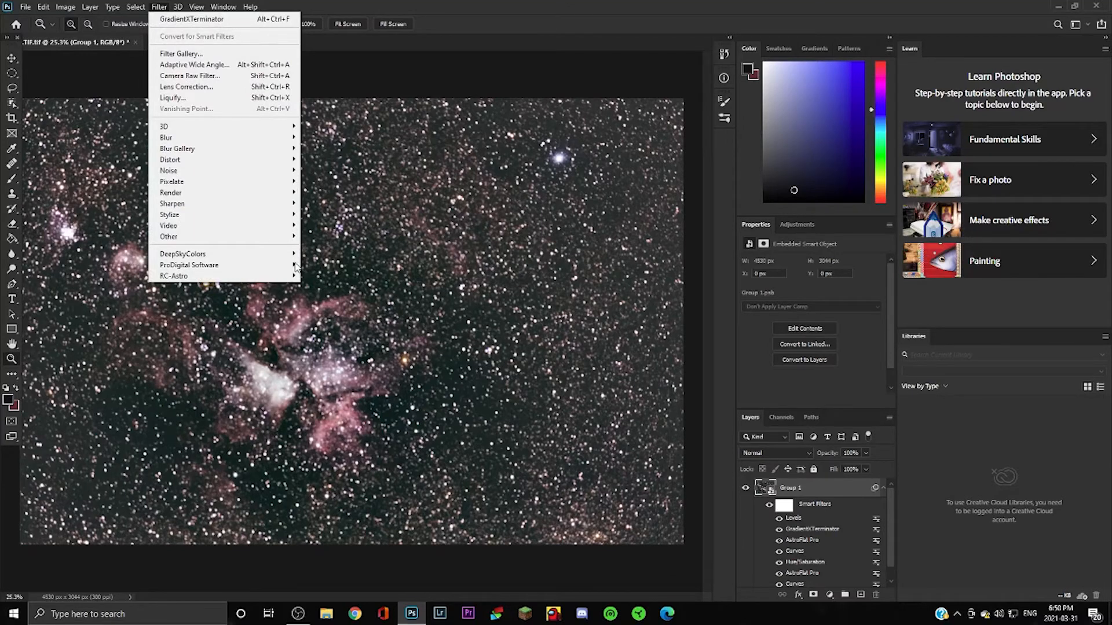
mouse_move(254, 255)
left_click(334, 251)
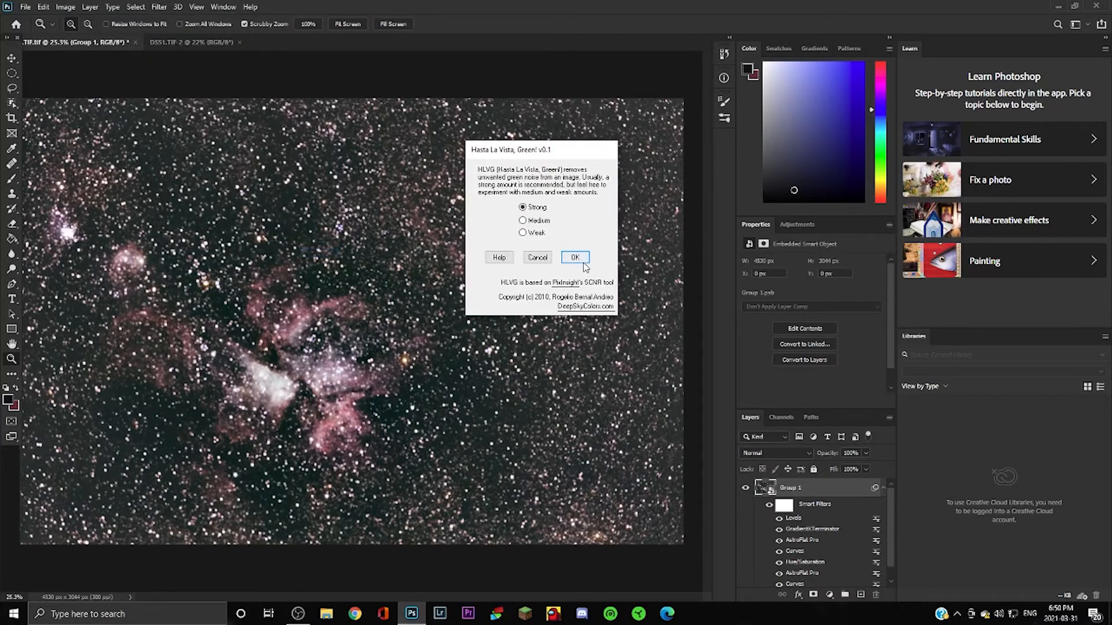
left_click(575, 257)
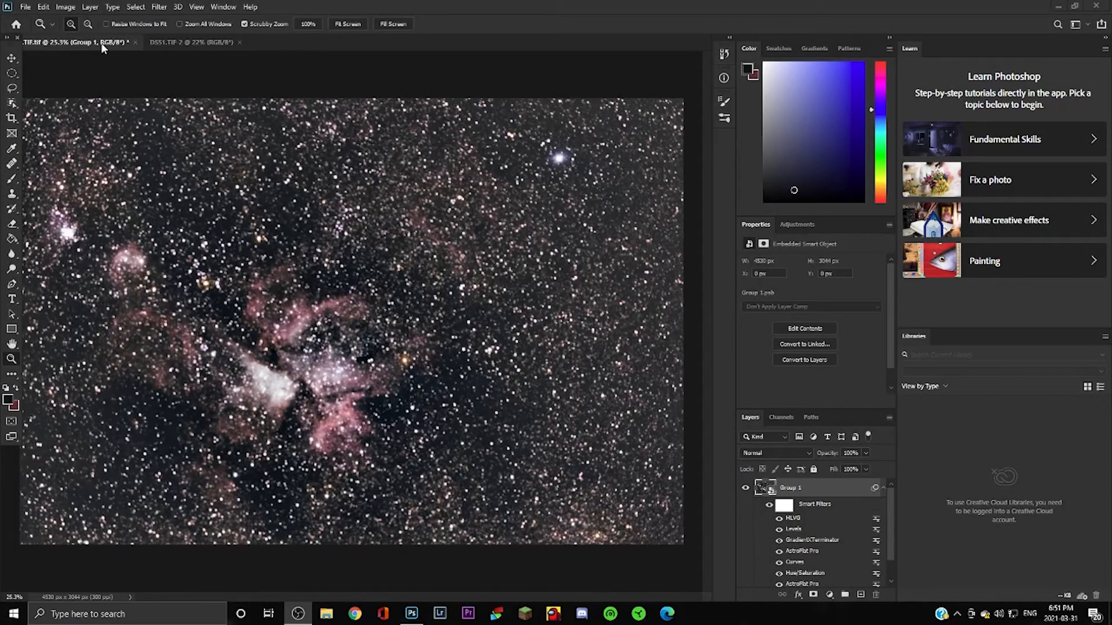
Close DSS1.TIF-2 without saving, then select all and Copy Merged the processed nebula.
left_click(239, 44)
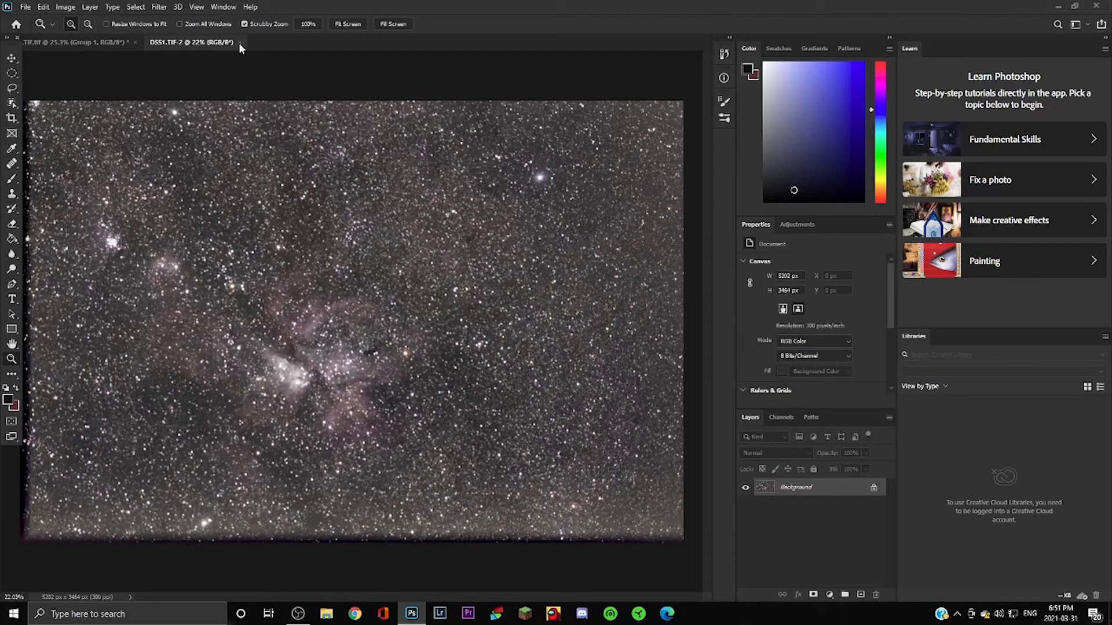
left_click(552, 228)
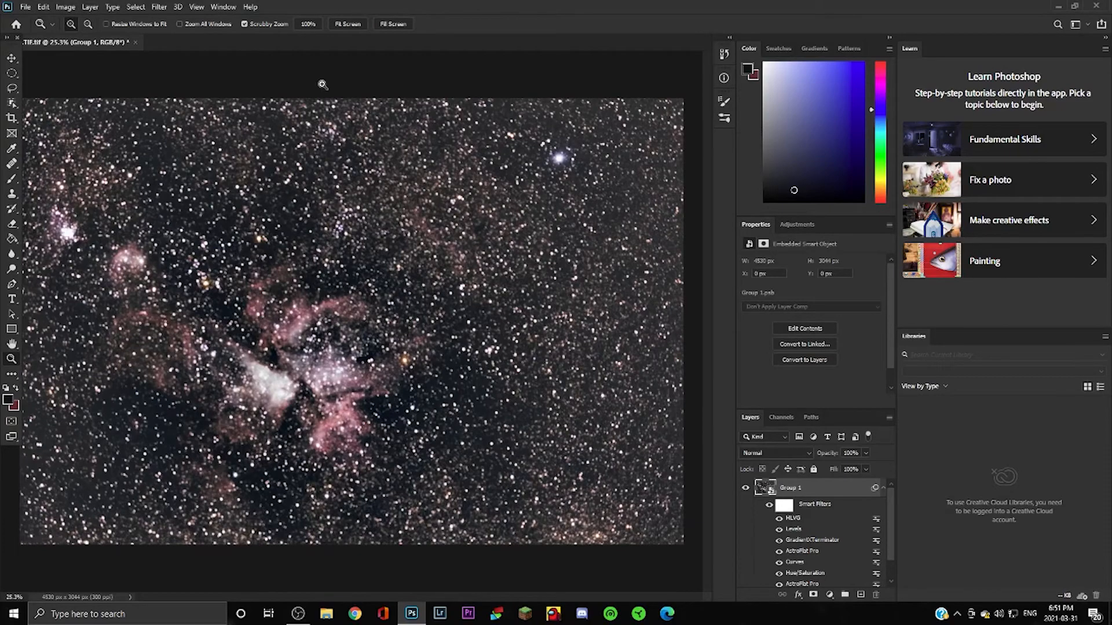
left_click(66, 7)
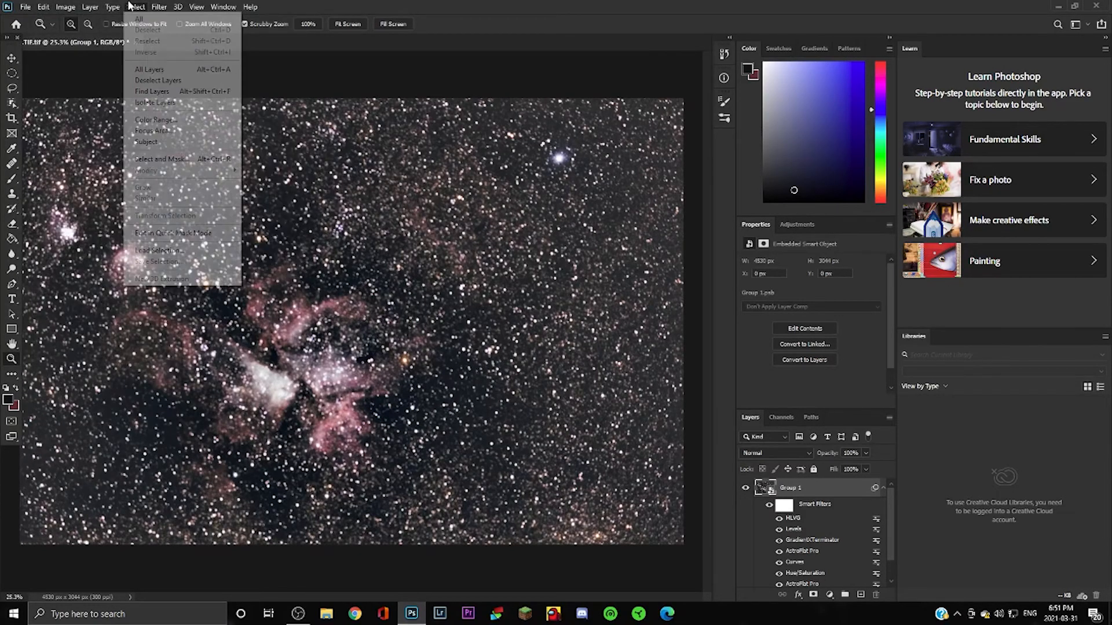
left_click(155, 19)
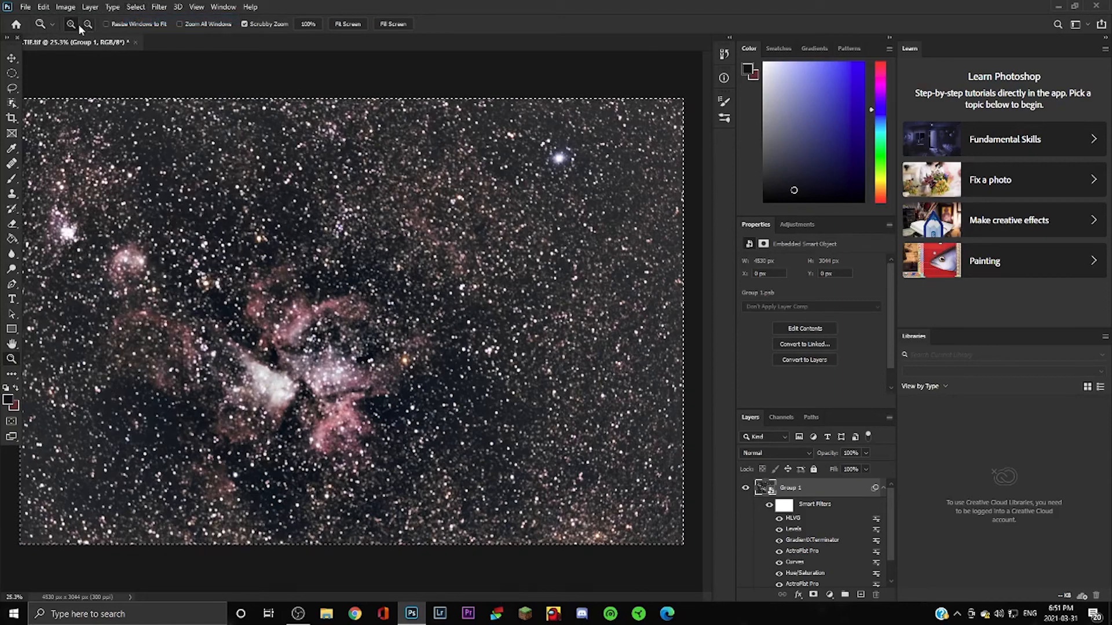
left_click(43, 7)
left_click(67, 87)
Deselect, then start a new 4530 × 3044 document.
left_click(136, 7)
left_click(148, 32)
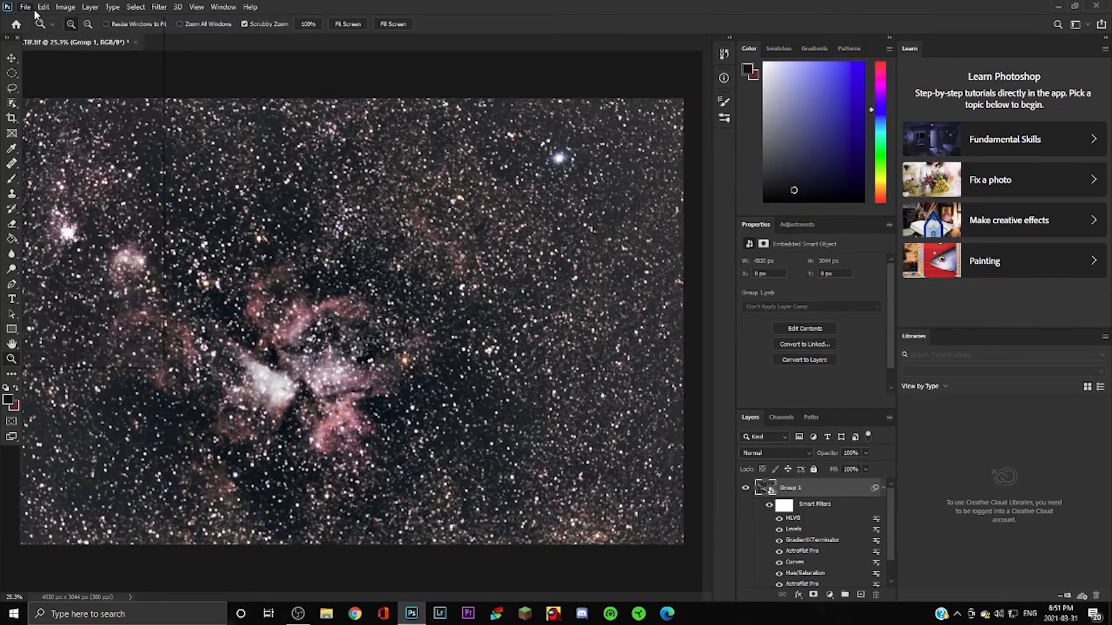
left_click(26, 7)
left_click(38, 20)
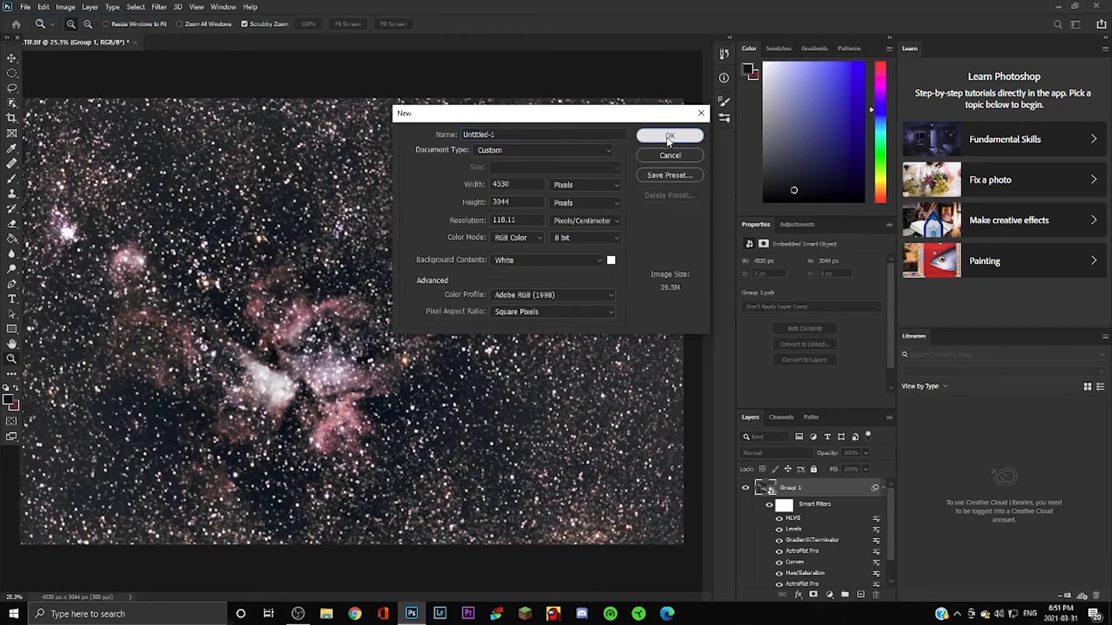
Create the new document, paste the nebula copy as Layer 1, and ready a size-200 Healing Brush.
left_click(658, 134)
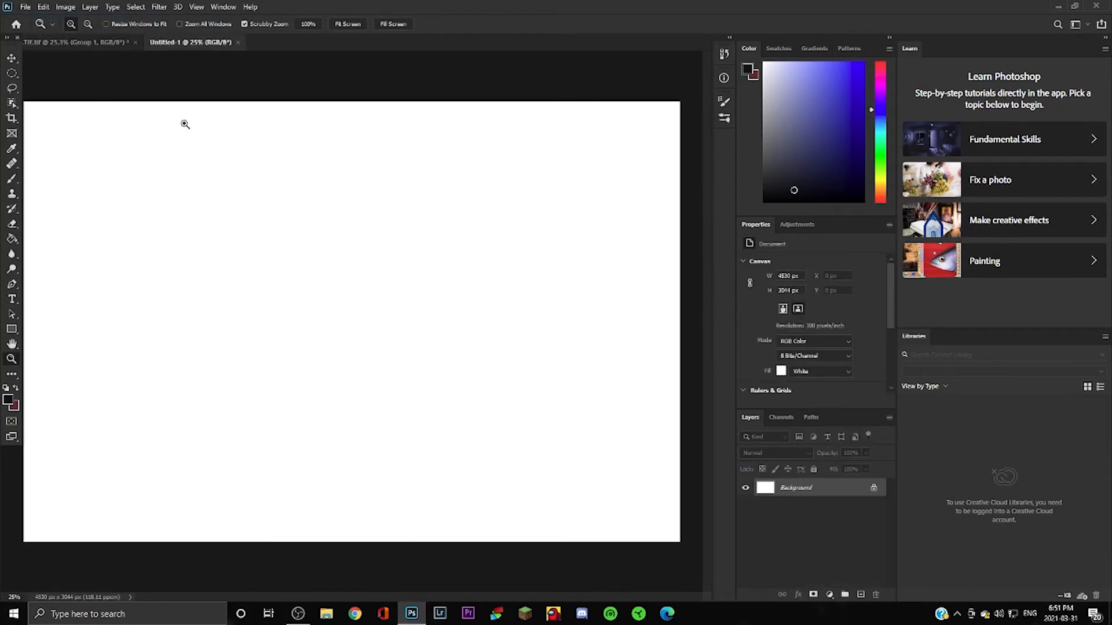
key("ctrl+v")
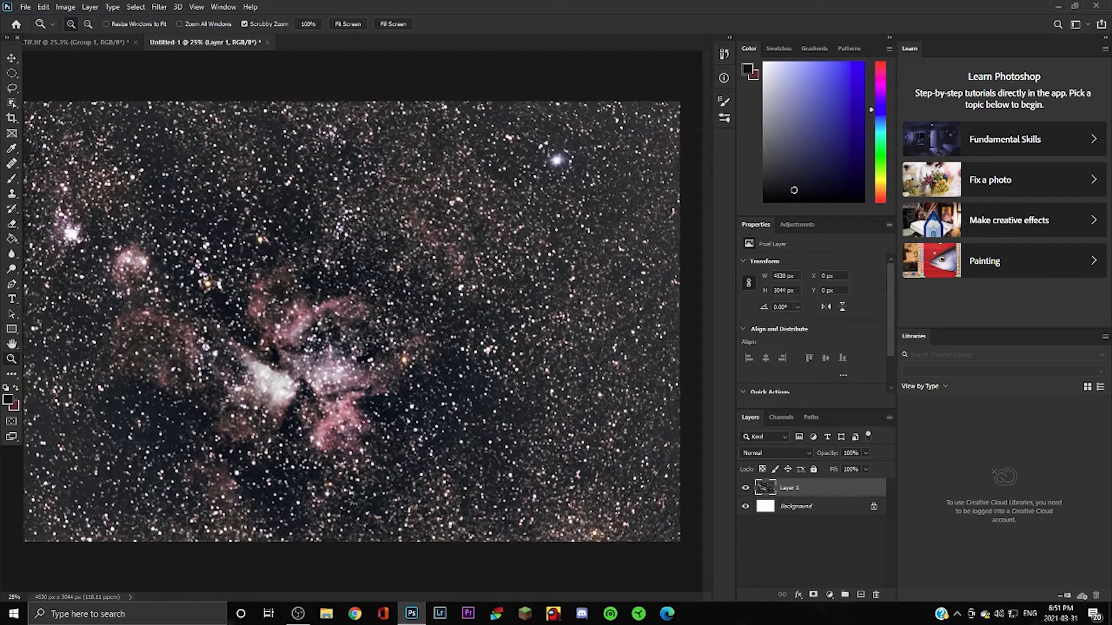
left_click(12, 164)
left_click(64, 175)
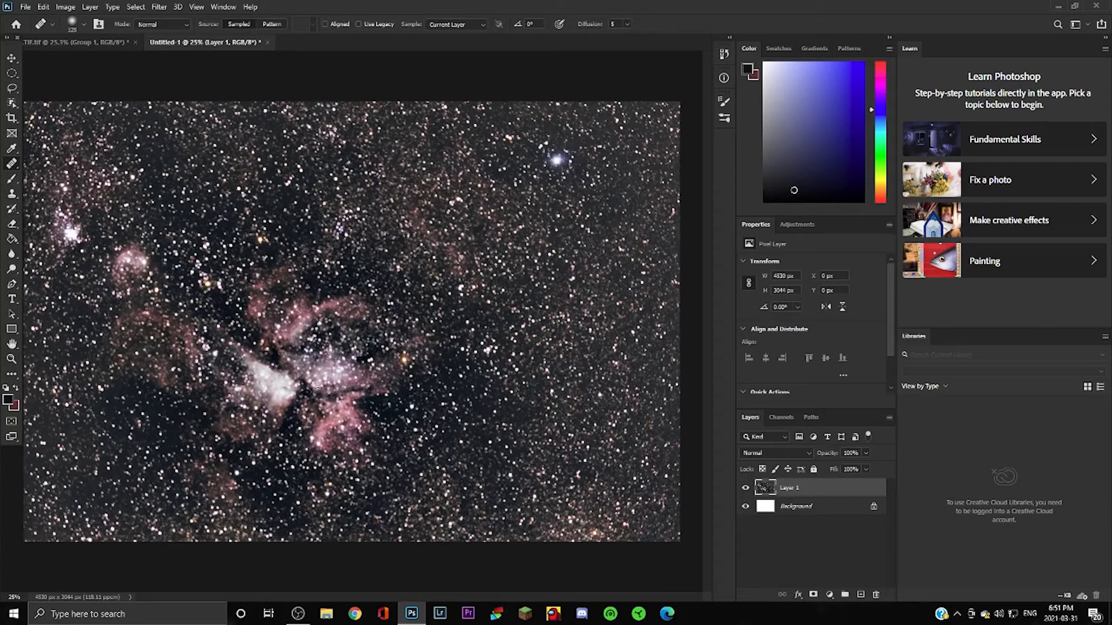
key("bracketright")
key("bracketright")
key("bracketright")
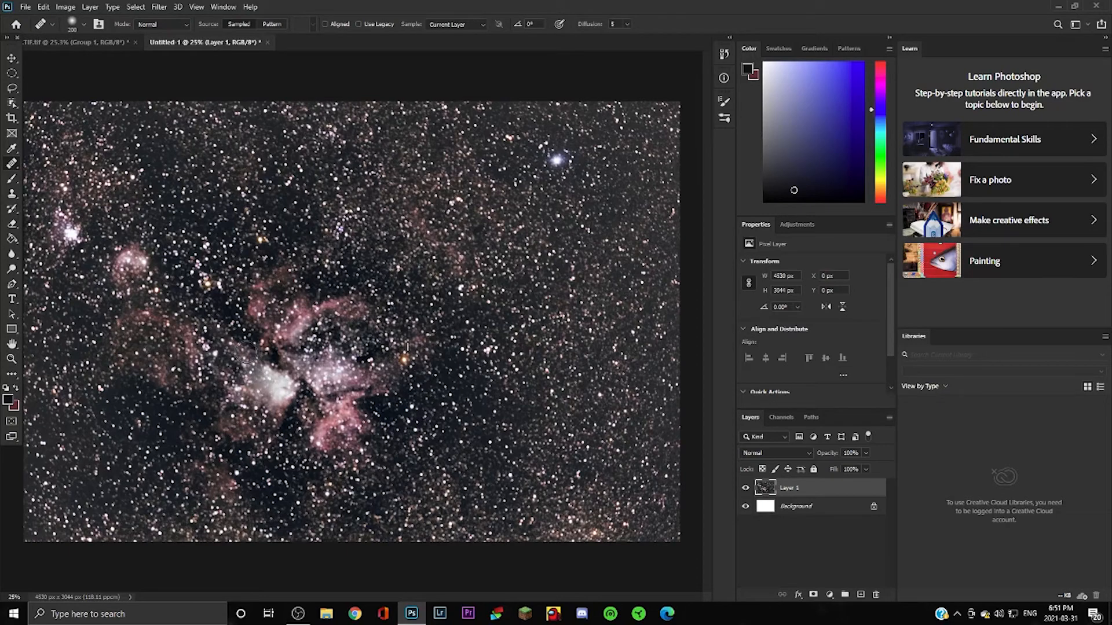
Heal the bright core, pink nebula patches and orange star into the surrounding dark sky.
mouse_move(246, 351)
left_mouse_down()
mouse_move(263, 407)
mouse_move(270, 359)
mouse_move(285, 402)
mouse_move(270, 355)
mouse_move(214, 423)
mouse_move(226, 402)
mouse_move(255, 441)
mouse_move(282, 416)
left_mouse_up()
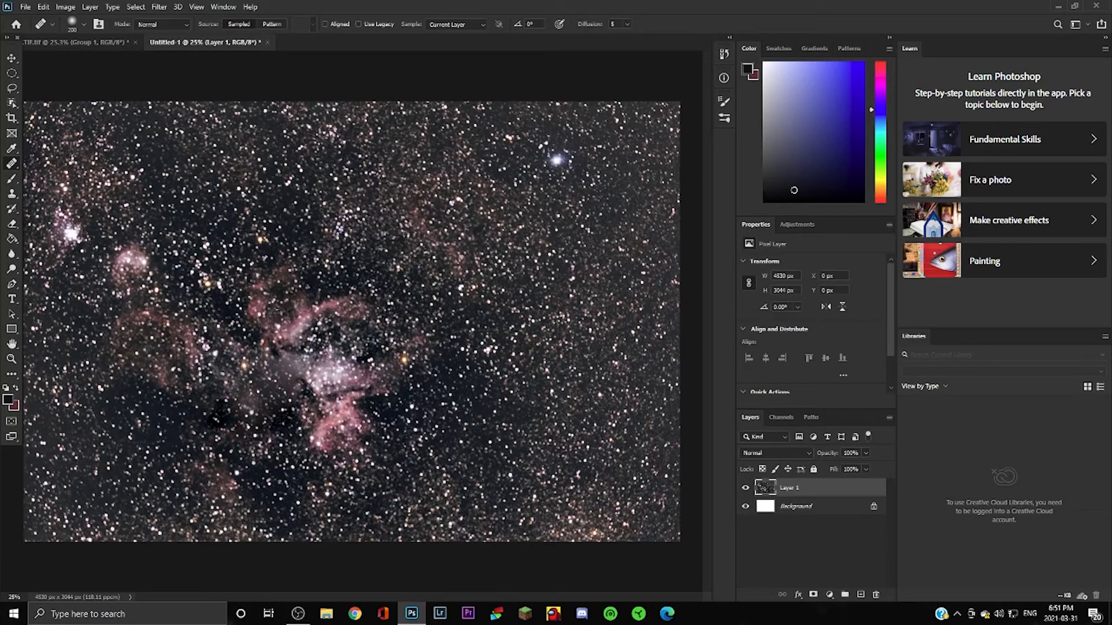
mouse_move(281, 312)
left_mouse_down()
mouse_move(266, 333)
mouse_move(248, 295)
mouse_move(272, 286)
mouse_move(242, 348)
mouse_move(282, 285)
mouse_move(241, 311)
mouse_move(292, 335)
mouse_move(319, 320)
mouse_move(266, 328)
mouse_move(345, 309)
mouse_move(279, 310)
mouse_move(371, 312)
mouse_move(344, 352)
mouse_move(315, 361)
mouse_move(335, 386)
mouse_move(336, 351)
mouse_move(313, 379)
mouse_move(335, 361)
mouse_move(340, 431)
mouse_move(384, 416)
mouse_move(302, 452)
mouse_move(354, 400)
mouse_move(294, 452)
mouse_move(329, 429)
mouse_move(342, 402)
mouse_move(287, 395)
mouse_move(354, 397)
mouse_move(352, 406)
mouse_move(404, 361)
left_mouse_up()
mouse_move(123, 327)
left_mouse_down()
mouse_move(159, 321)
mouse_move(194, 381)
mouse_move(191, 349)
mouse_move(158, 323)
mouse_move(175, 359)
mouse_move(132, 342)
mouse_move(142, 366)
mouse_move(119, 251)
mouse_move(135, 256)
mouse_move(112, 272)
mouse_move(132, 249)
mouse_move(124, 281)
left_mouse_up()
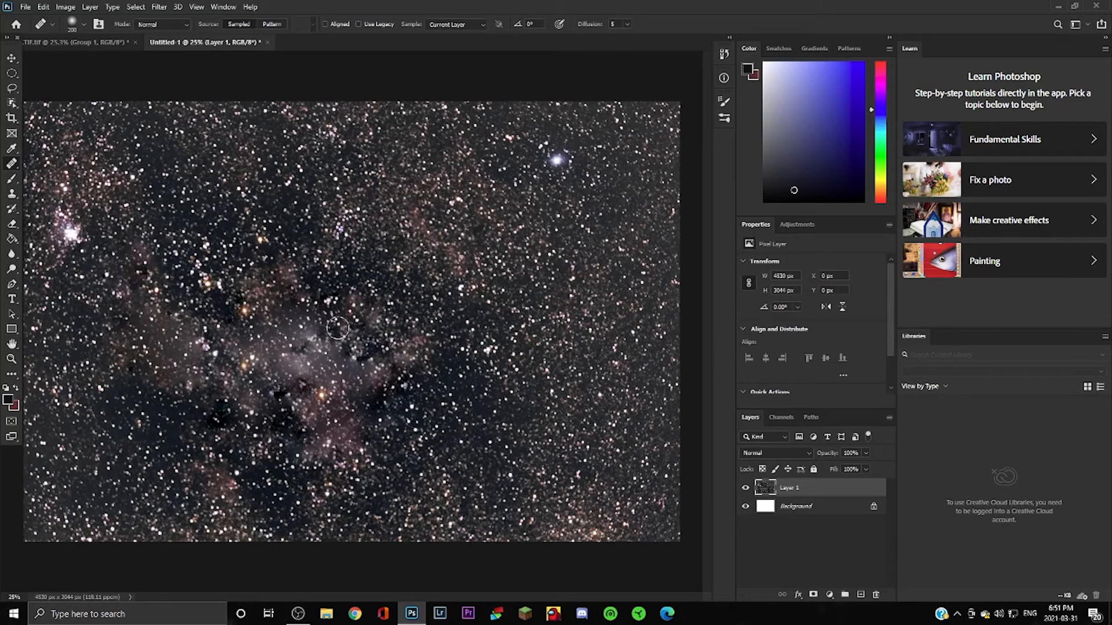
left_click(12, 59)
left_click(135, 6)
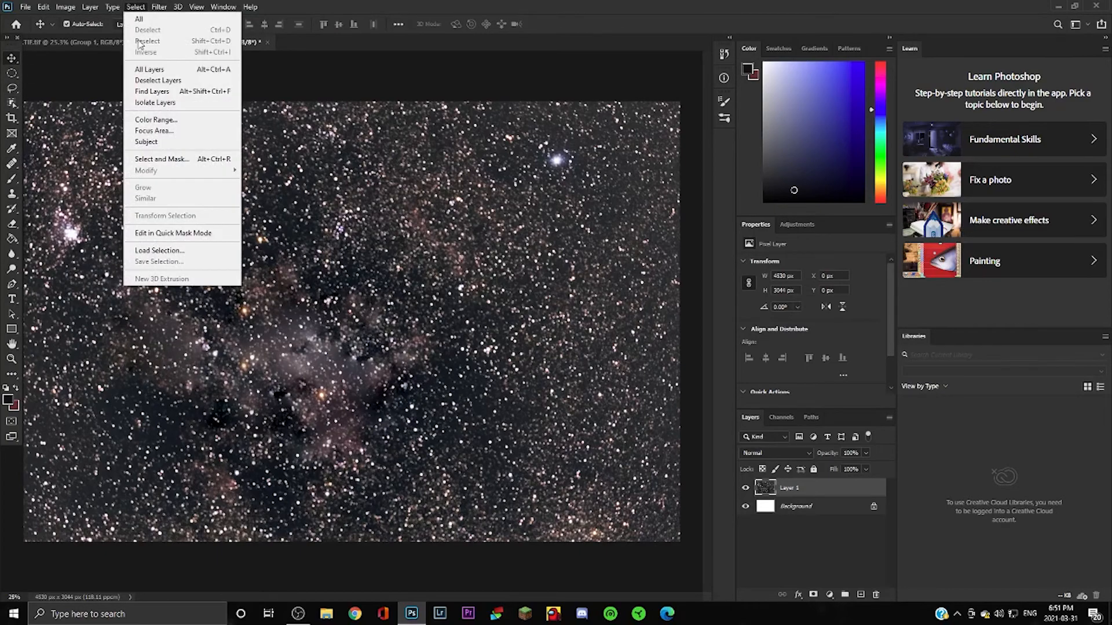
Blur the nebula-free copy with Dust & Scratches at a large radius (about 132 px), then return to the original image.
mouse_move(159, 6)
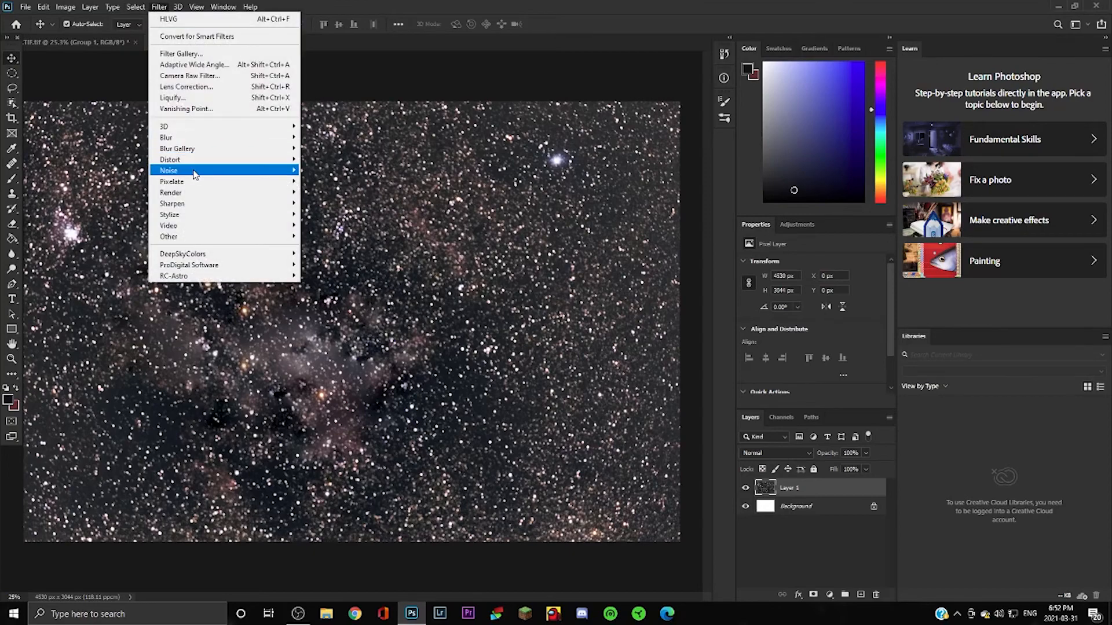
mouse_move(194, 173)
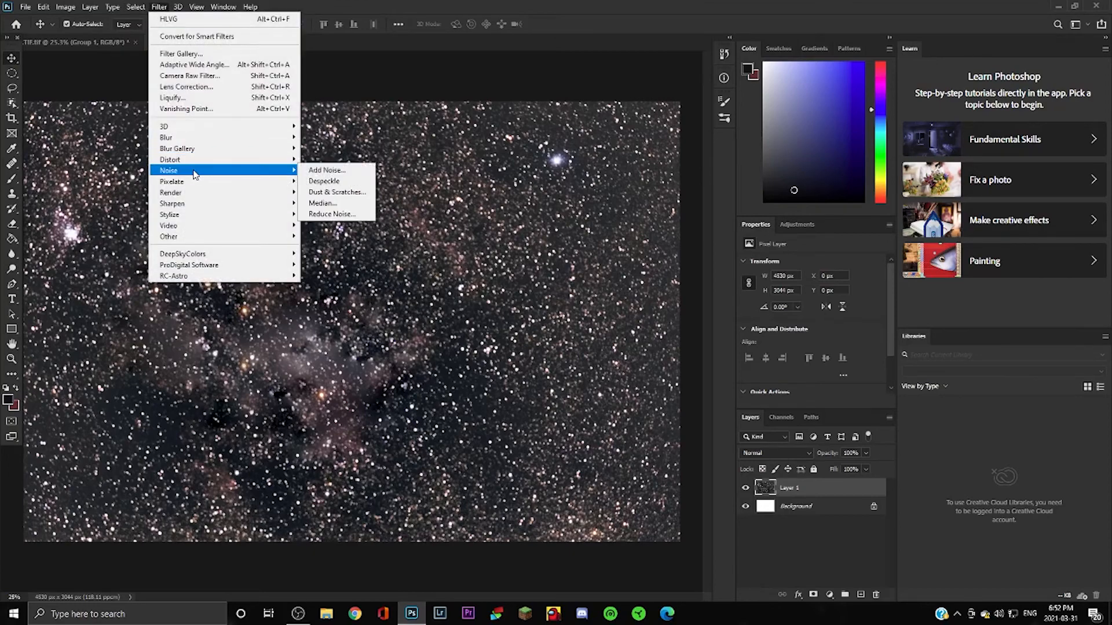
left_click(336, 191)
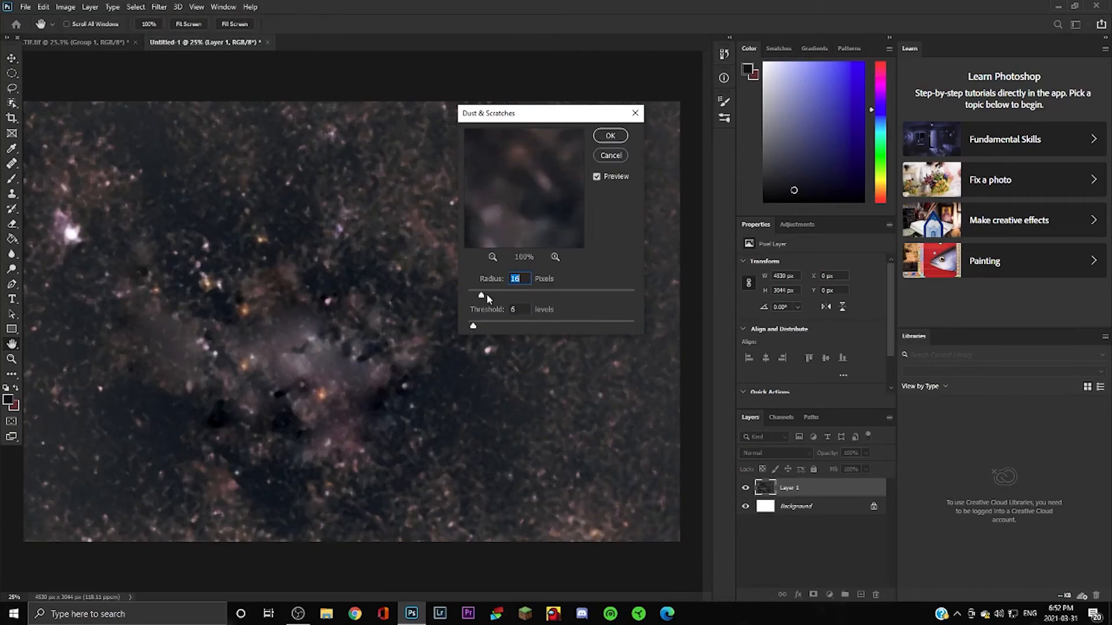
left_click_drag(484, 297, 573, 299)
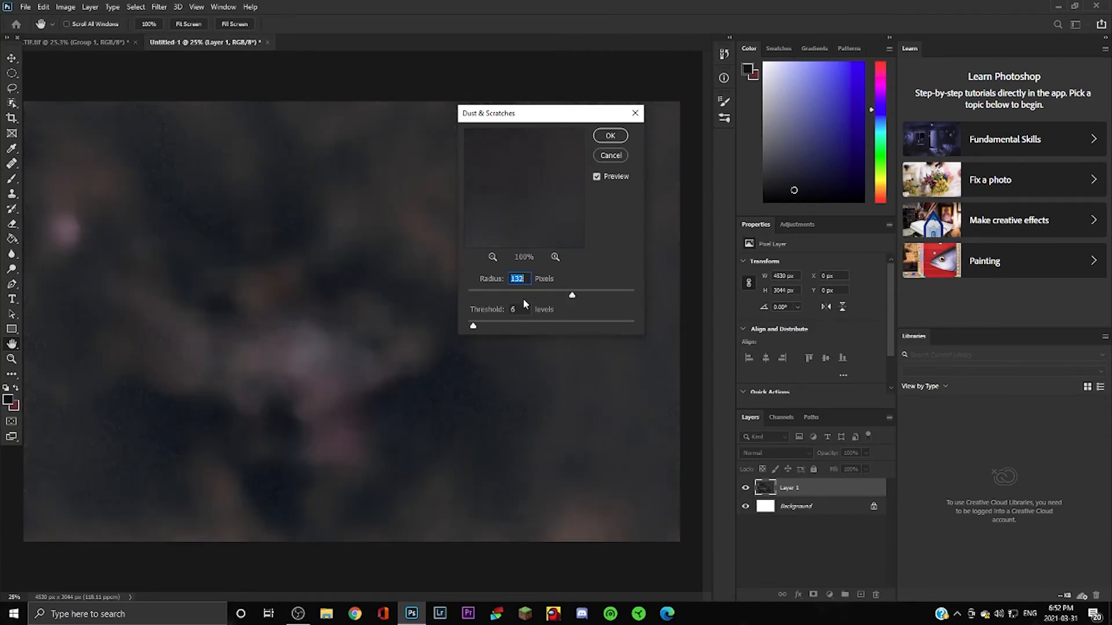
left_click(618, 137)
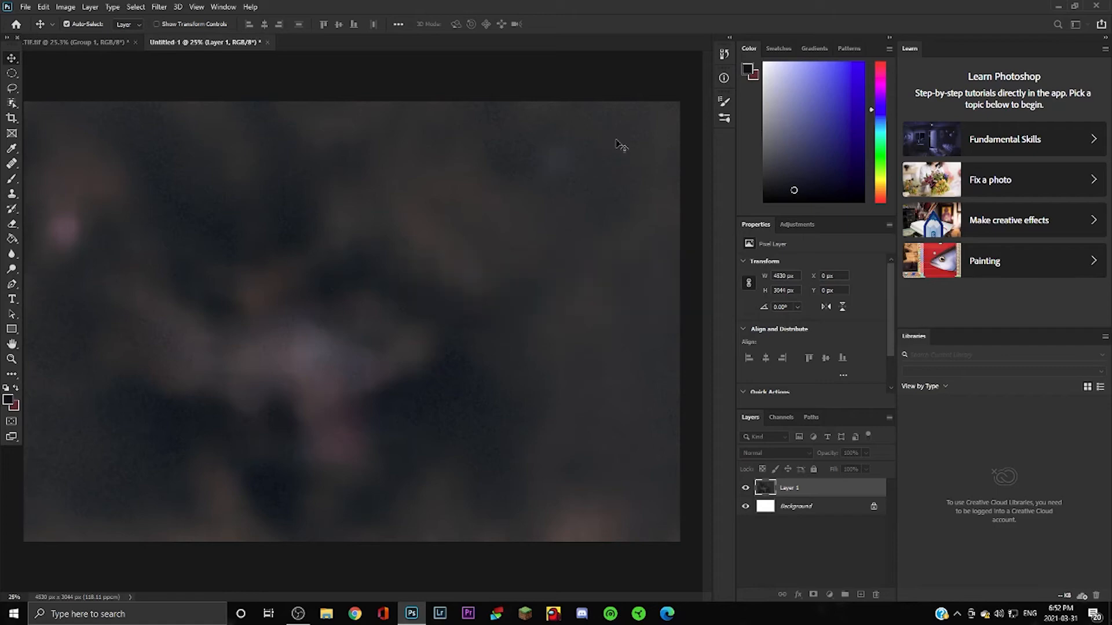
left_click(82, 43)
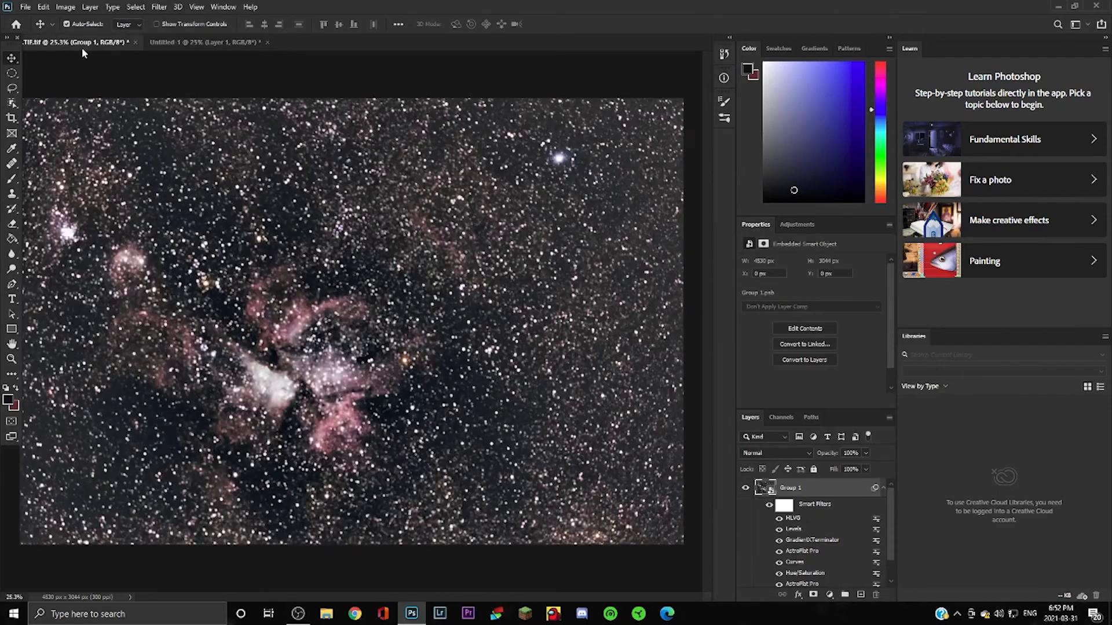
Browse the Image and Filter menus and compare the blurred Untitled-1 copy with the original image.
left_click(66, 9)
left_click(159, 7)
left_click(114, 87)
left_click(181, 42)
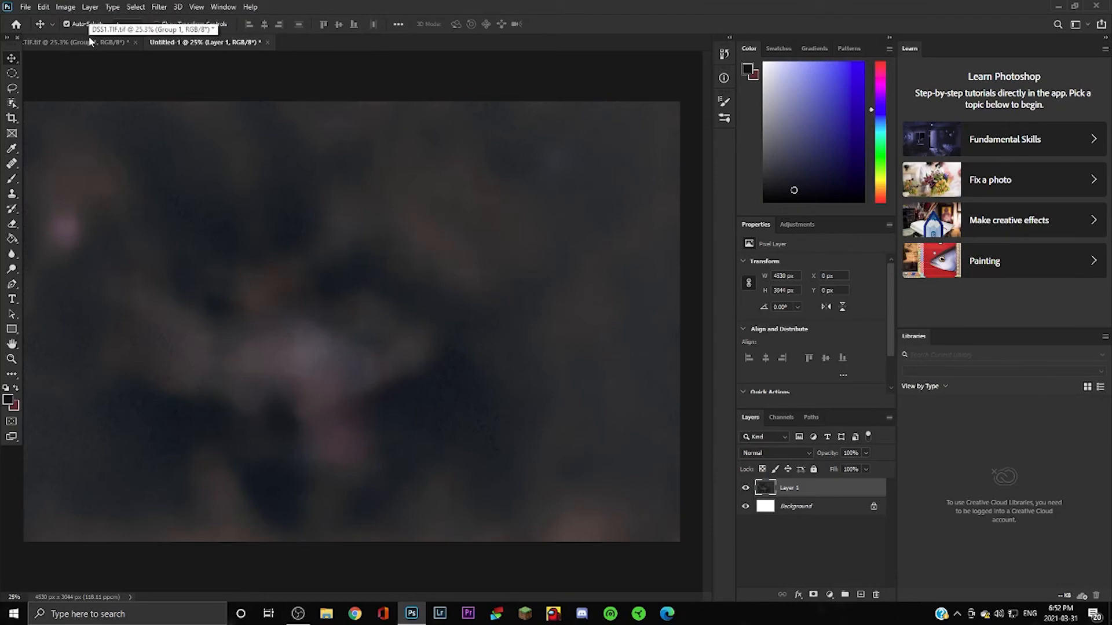
left_click(64, 42)
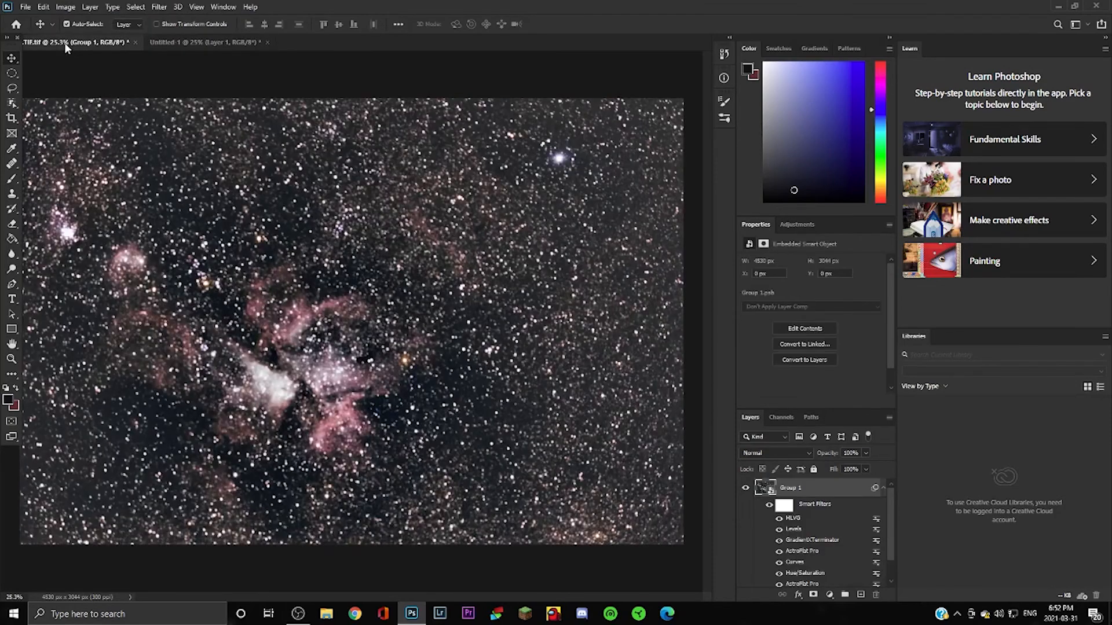
left_click(211, 42)
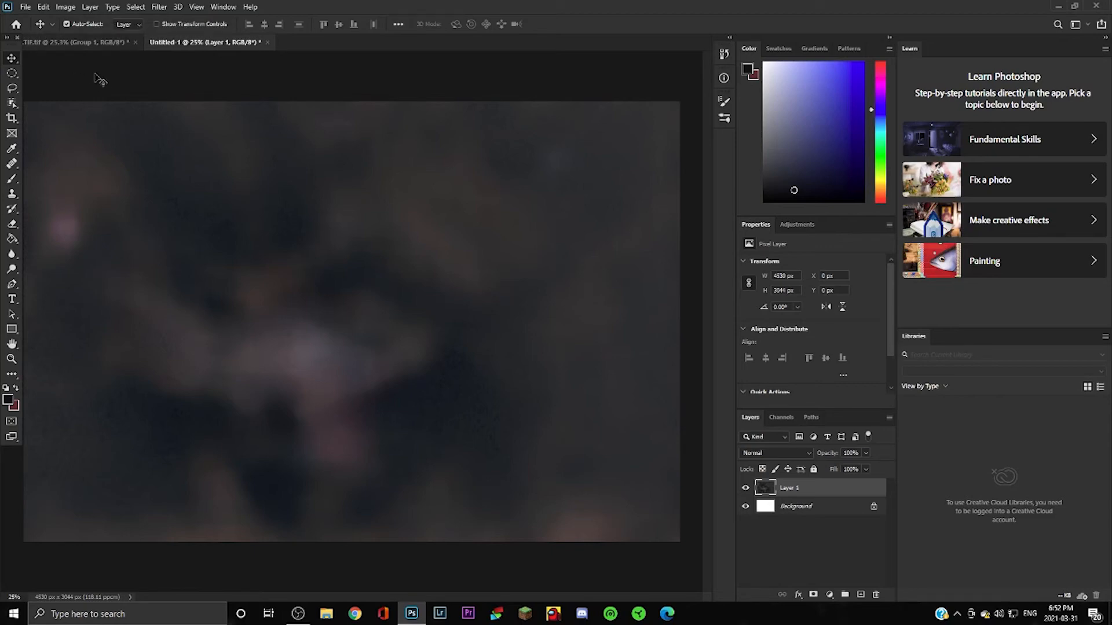
left_click(89, 44)
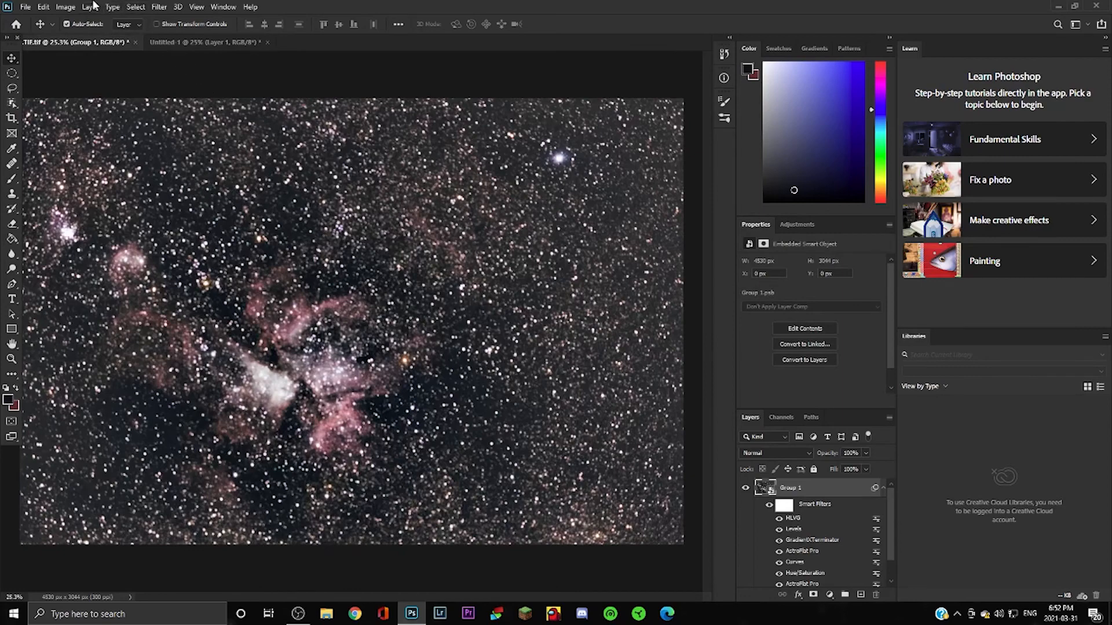
Check the Image menu without choosing anything, then bring up Group 1's layer options.
left_click(65, 6)
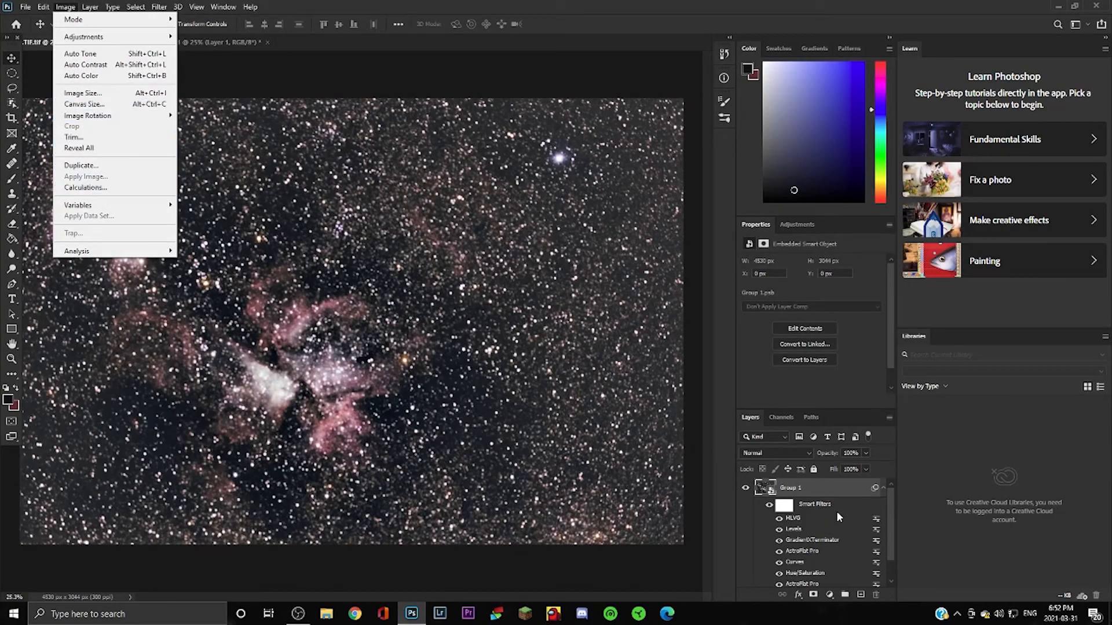
left_click(856, 510)
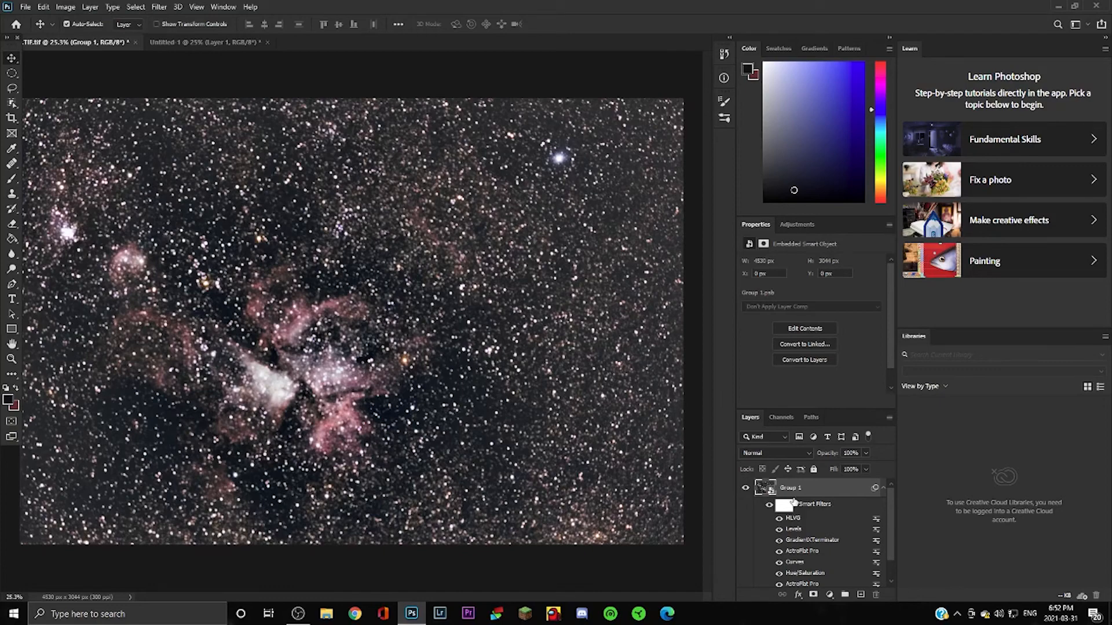
right_click(860, 496)
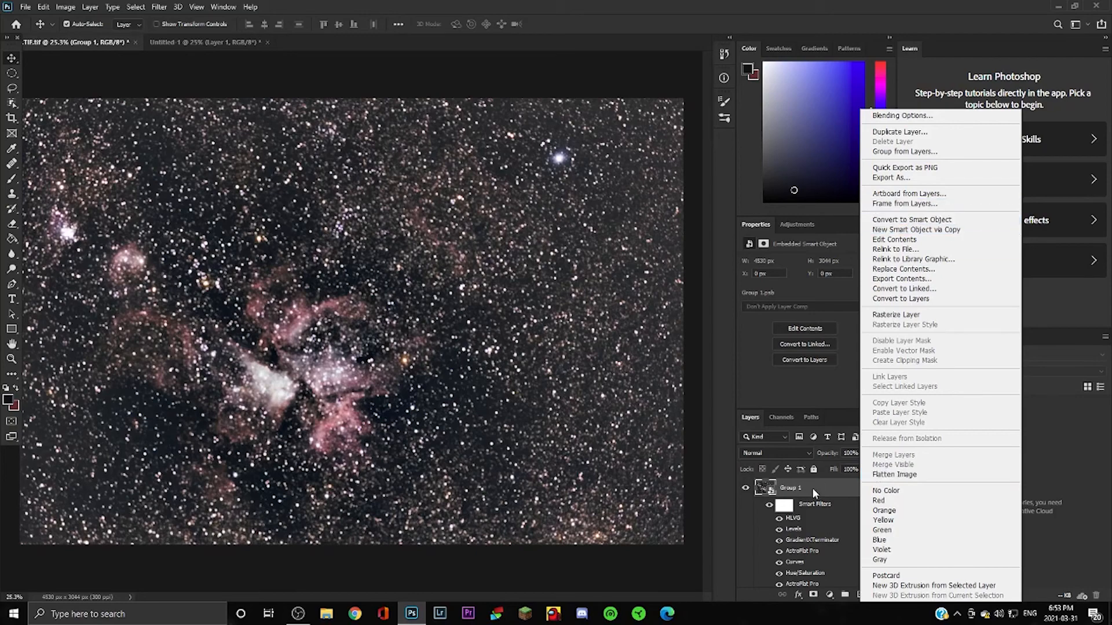
Check Group 1's visibility, then flatten the image into a single Background layer.
left_click(756, 524)
left_click(745, 487)
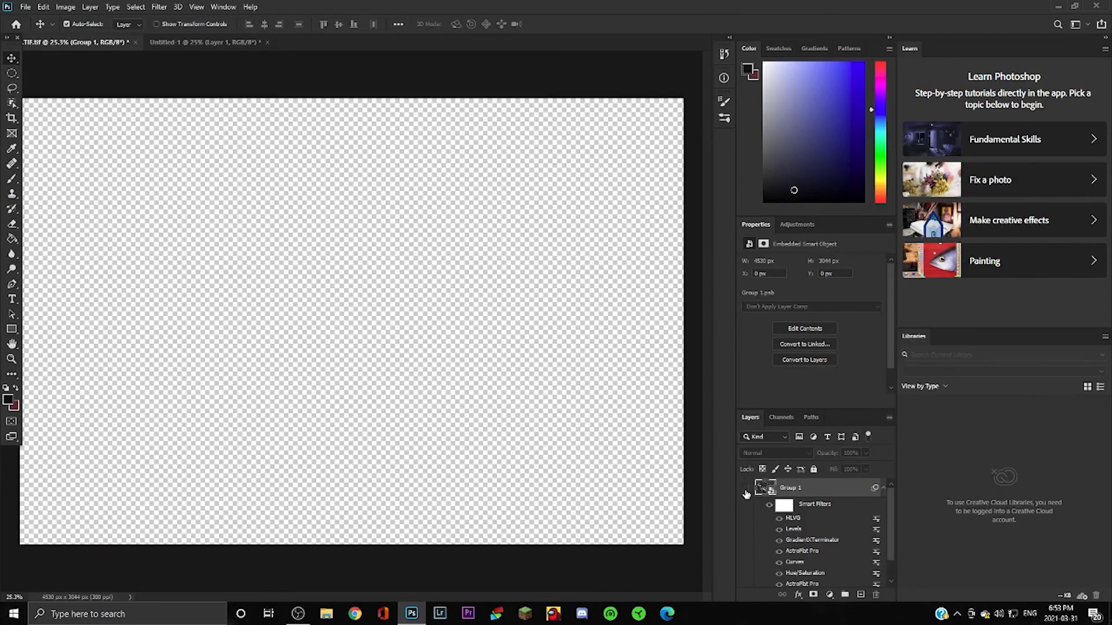
left_click(746, 487)
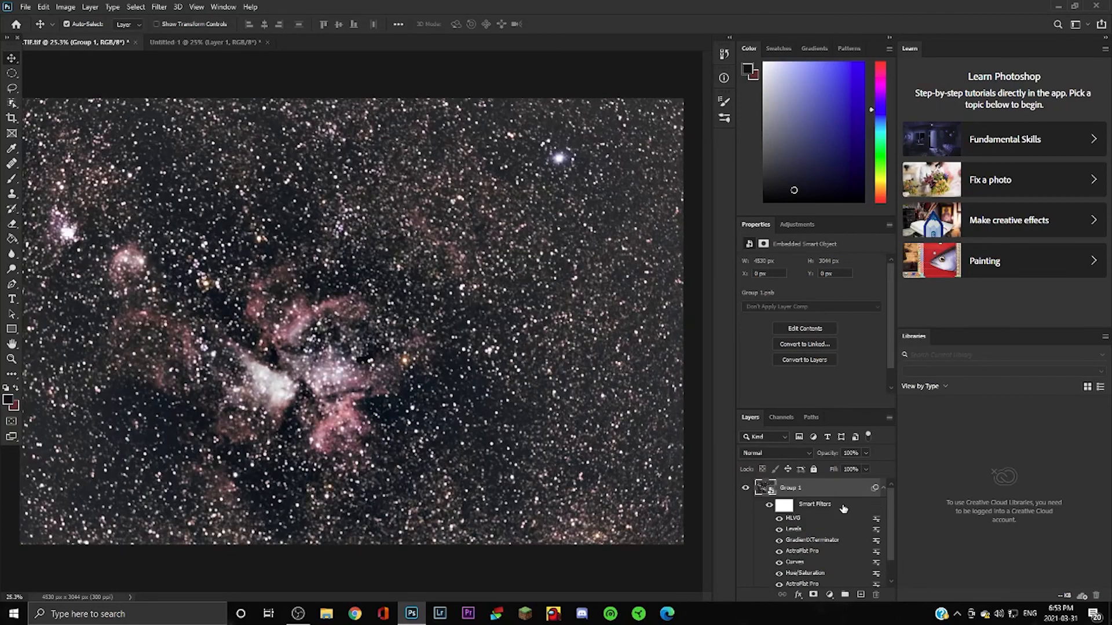
right_click(821, 487)
left_click(853, 476)
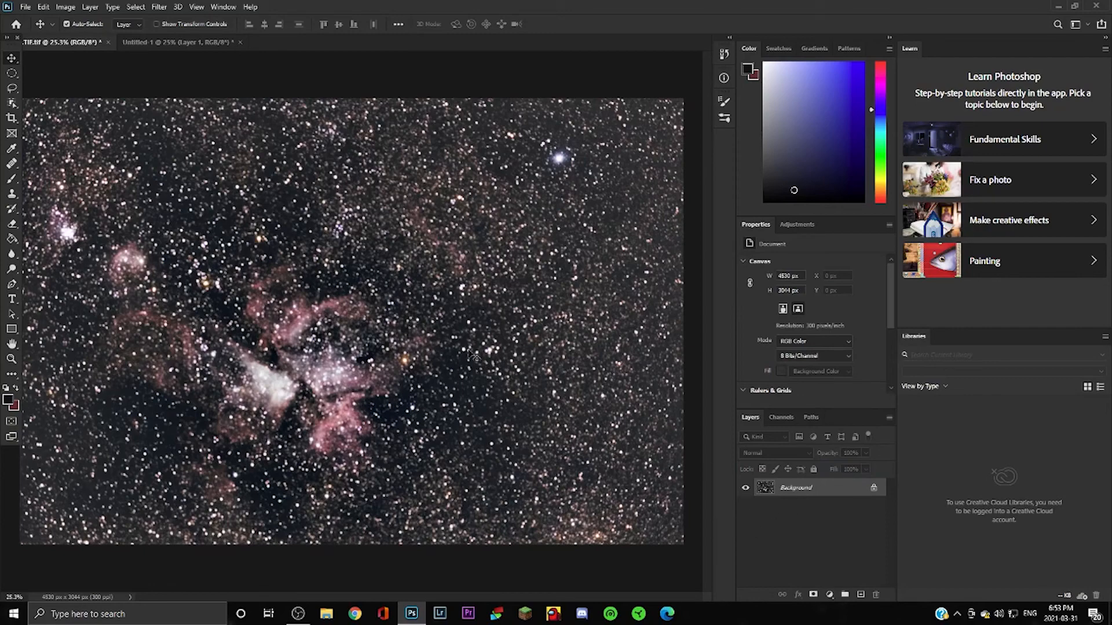
Start Apply Image with the blurred Untitled-1 copy as the source.
left_click(73, 5)
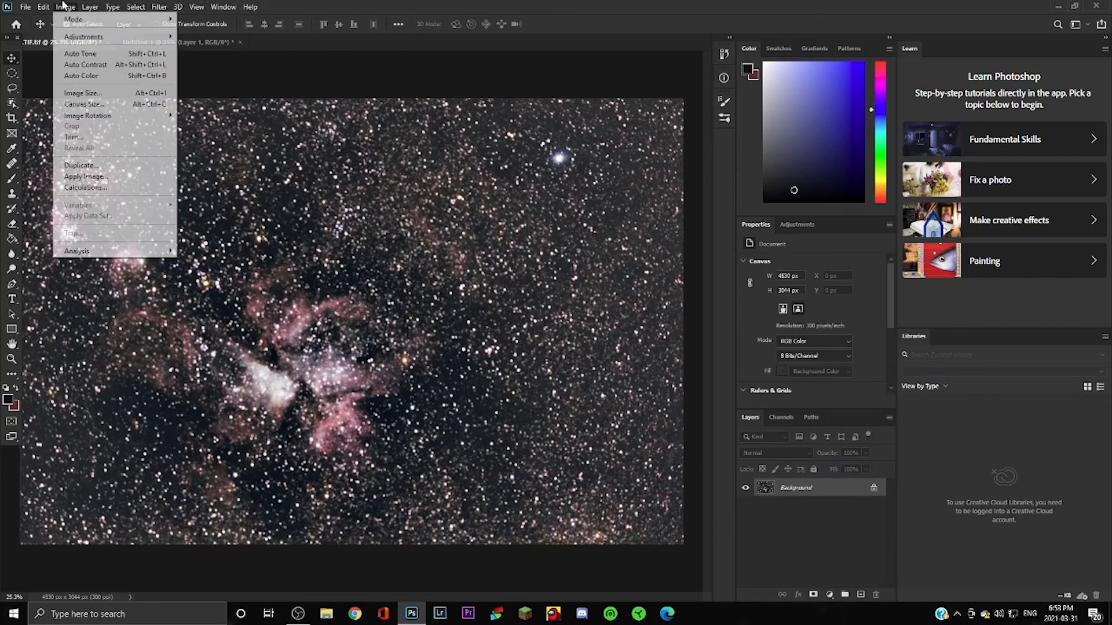
left_click(118, 180)
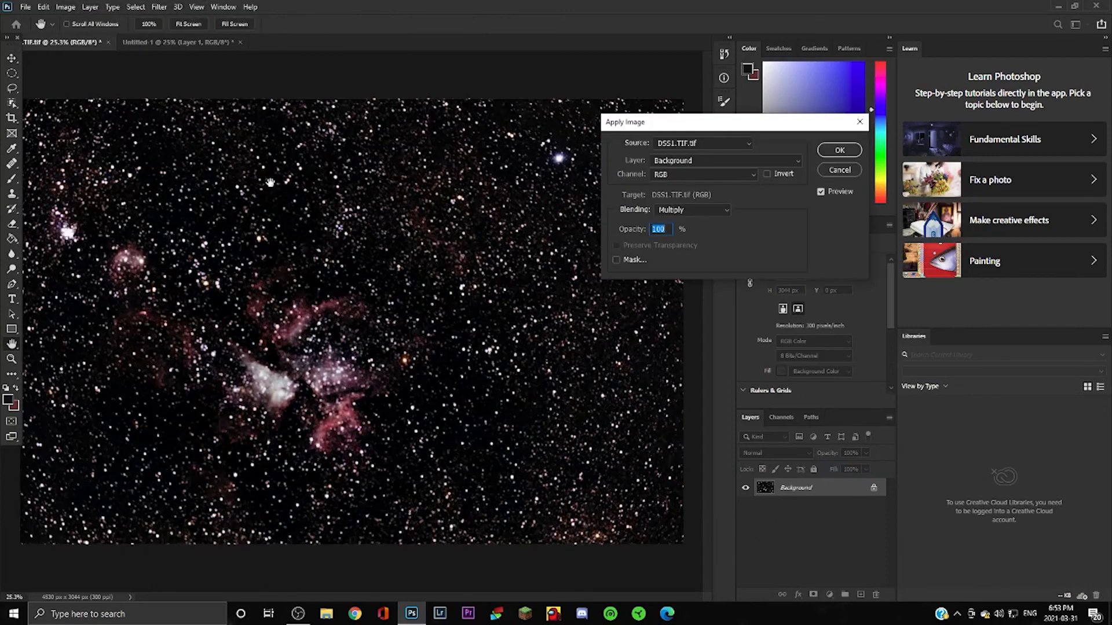
left_click(695, 144)
left_click(692, 164)
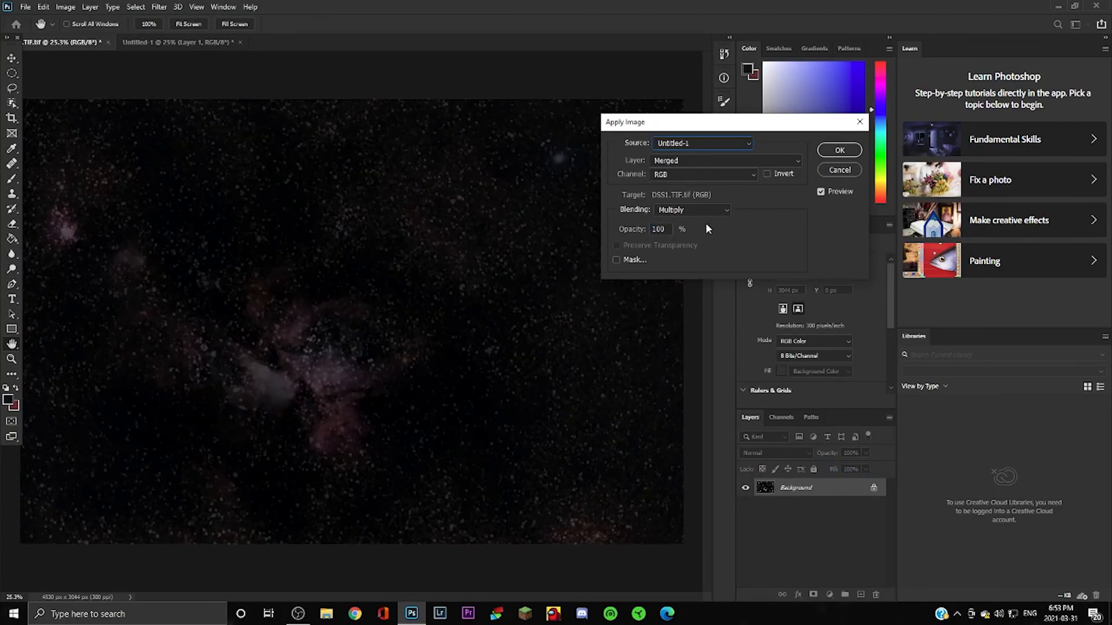
After trying Subtract and Multiply, apply the blend in Hard Light at 20% opacity.
left_click(695, 213)
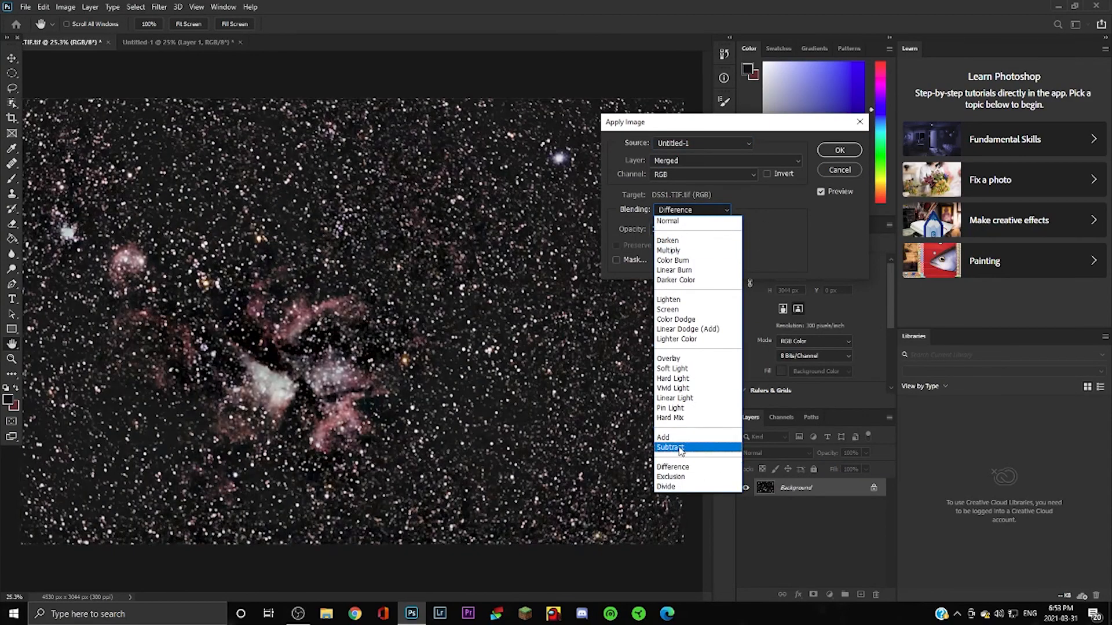
left_click(680, 450)
left_click(692, 211)
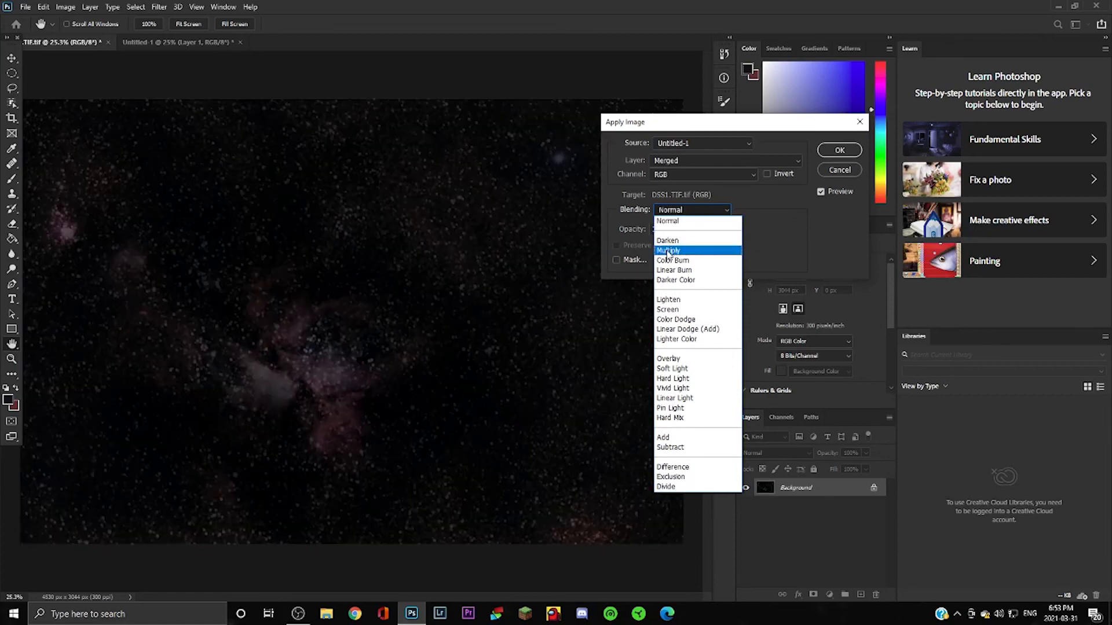
left_click(667, 251)
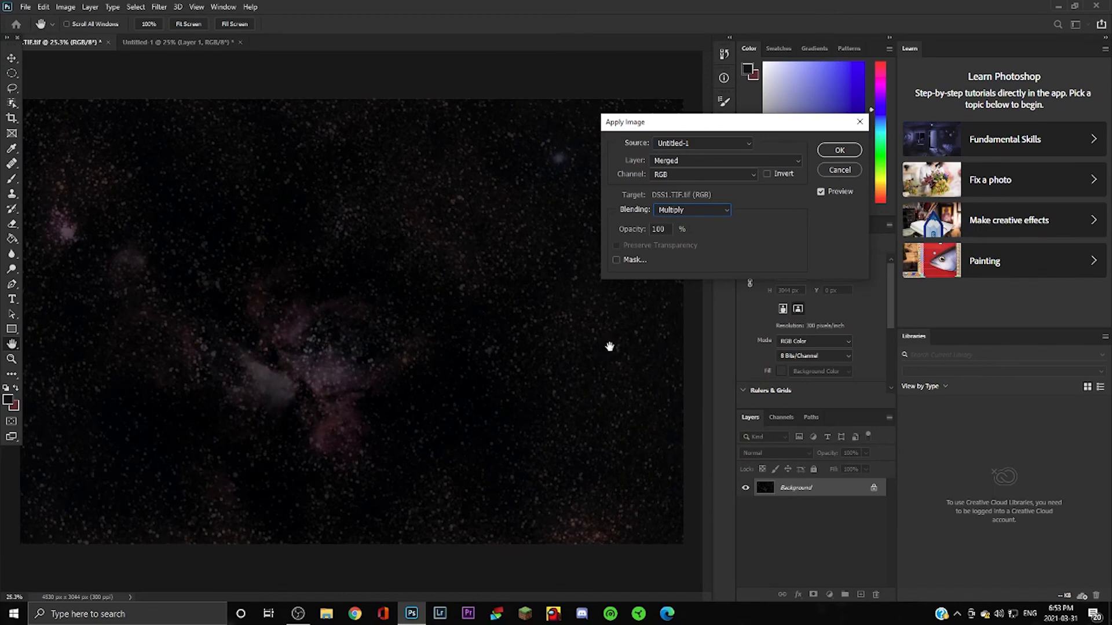
left_click(689, 212)
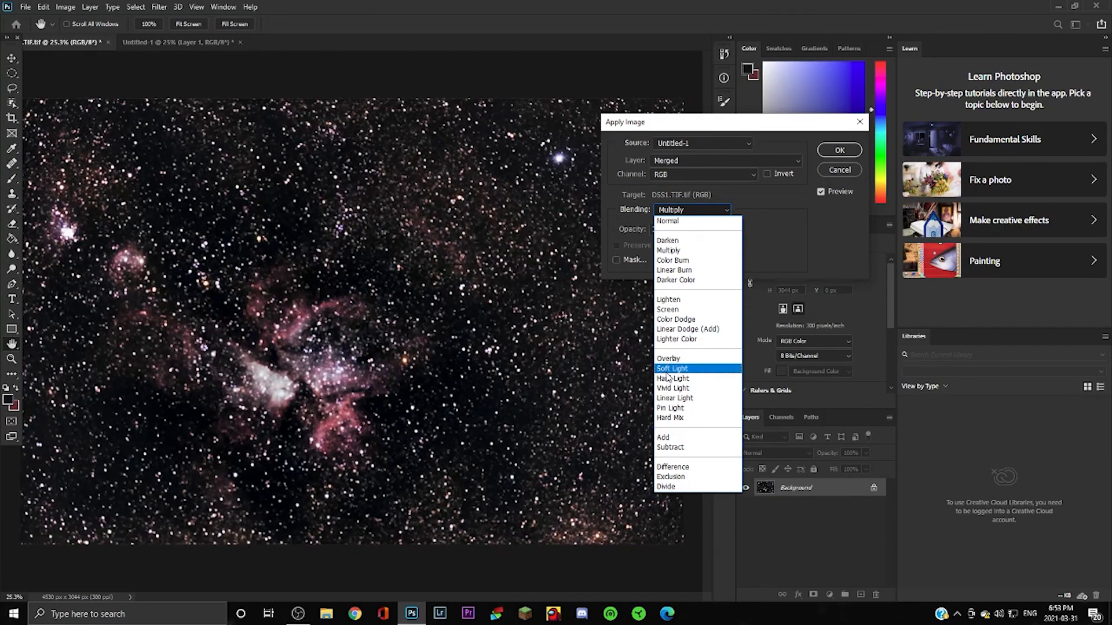
left_click(668, 379)
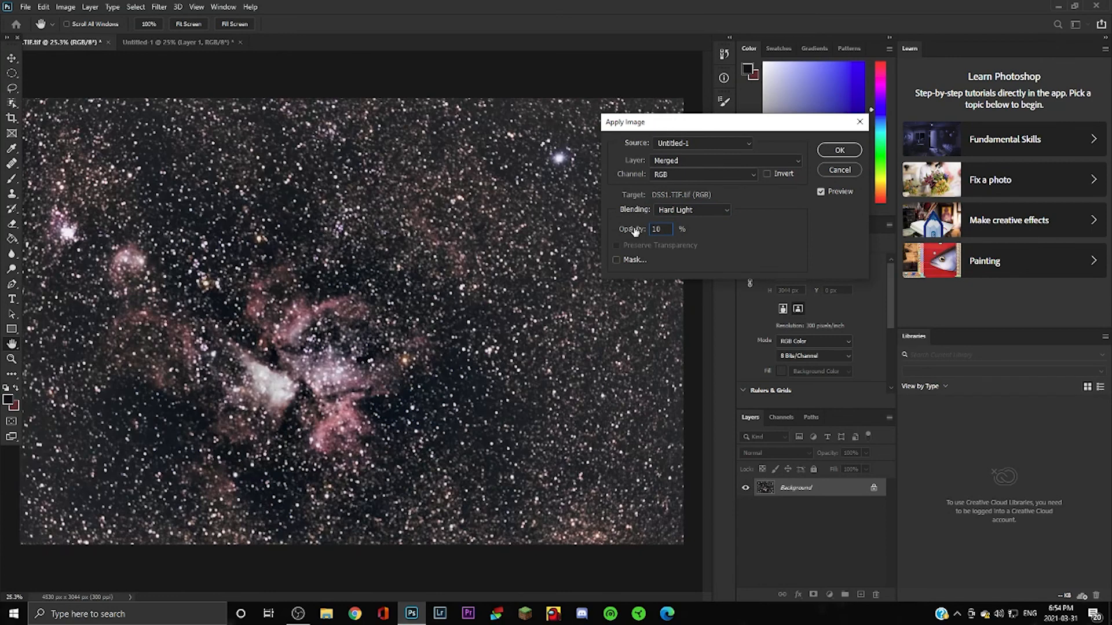
key("BackSpace")
type("20")
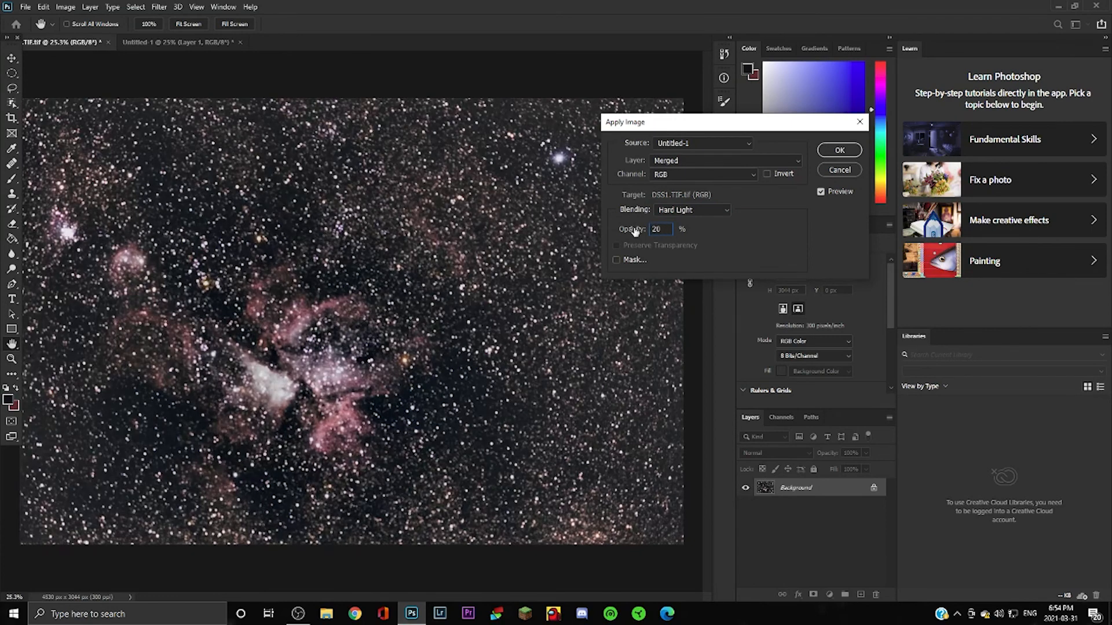
left_click(840, 150)
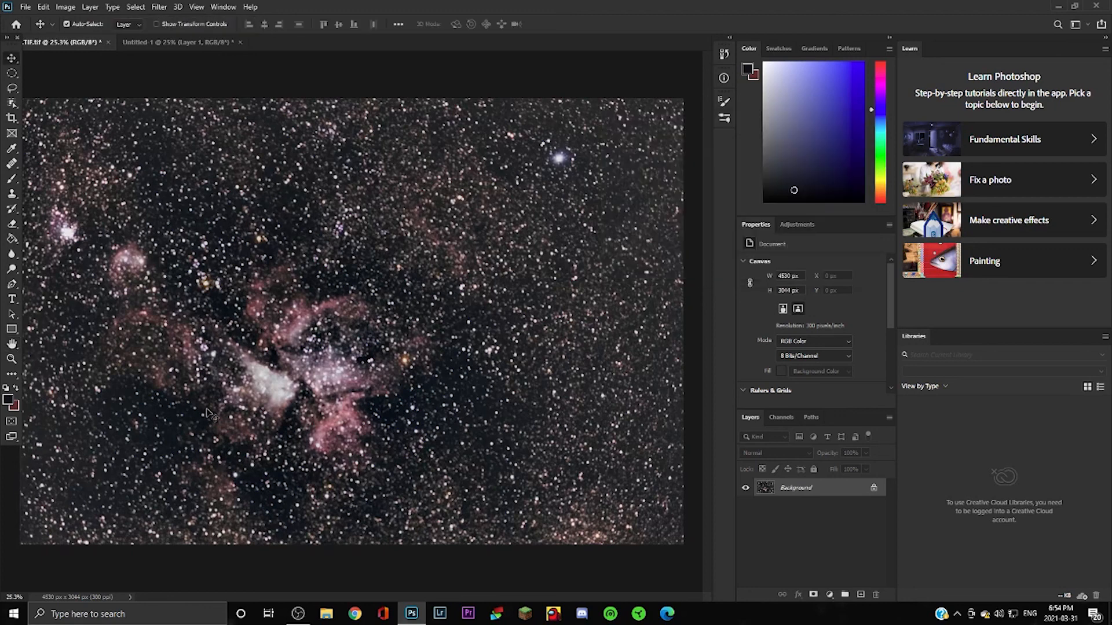